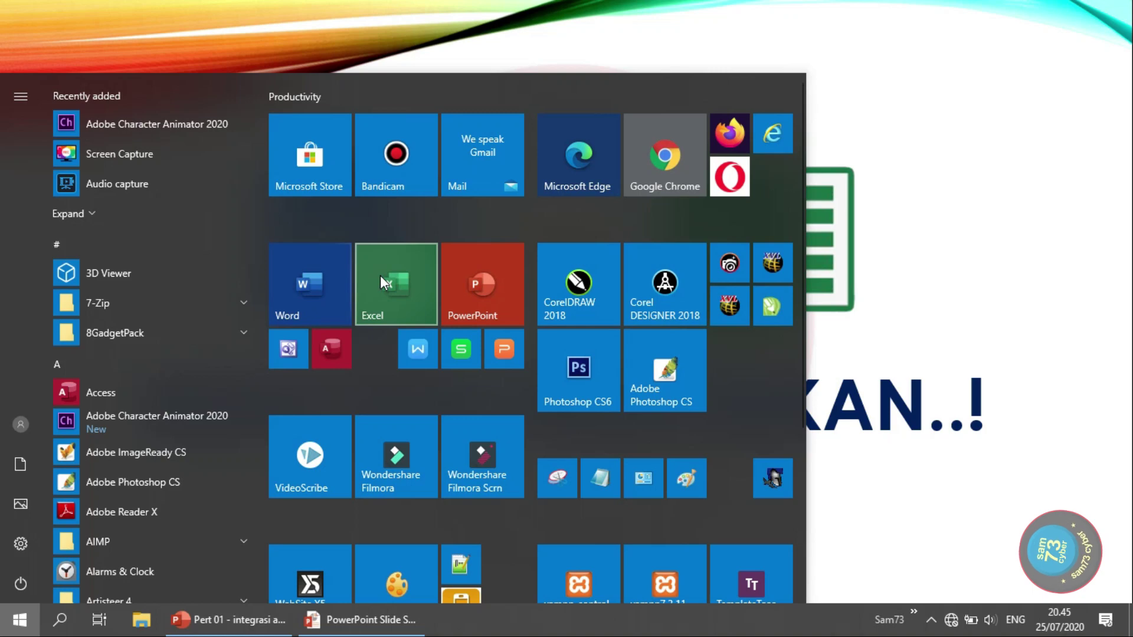
Start a blank Excel workbook and enter the headers No, Nama, Pendidikan and Alamat in A1:D1.
{"action": "left_click", "coordinate": [379, 275]}
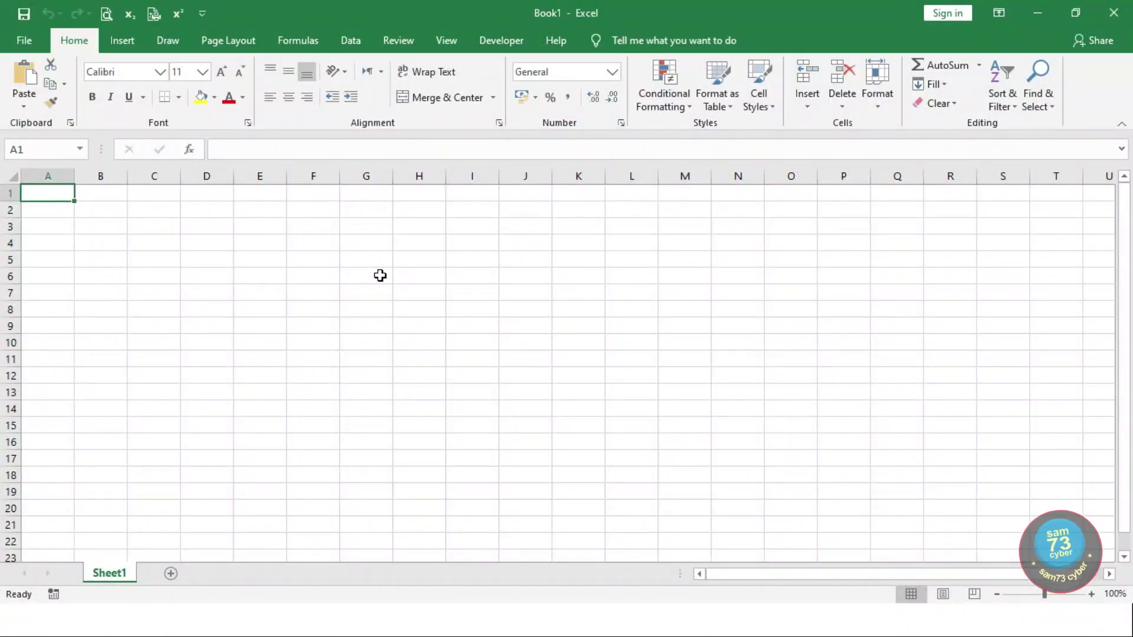
{"action": "type", "text": "No"}
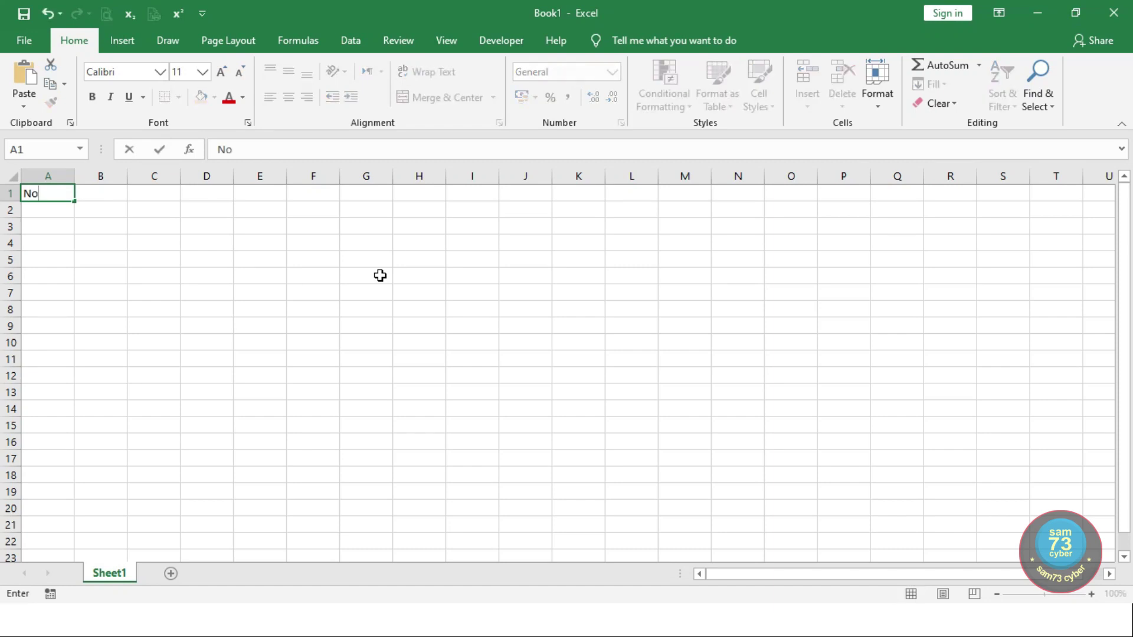
{"action": "key", "text": "Tab"}
{"action": "type", "text": "Nama"}
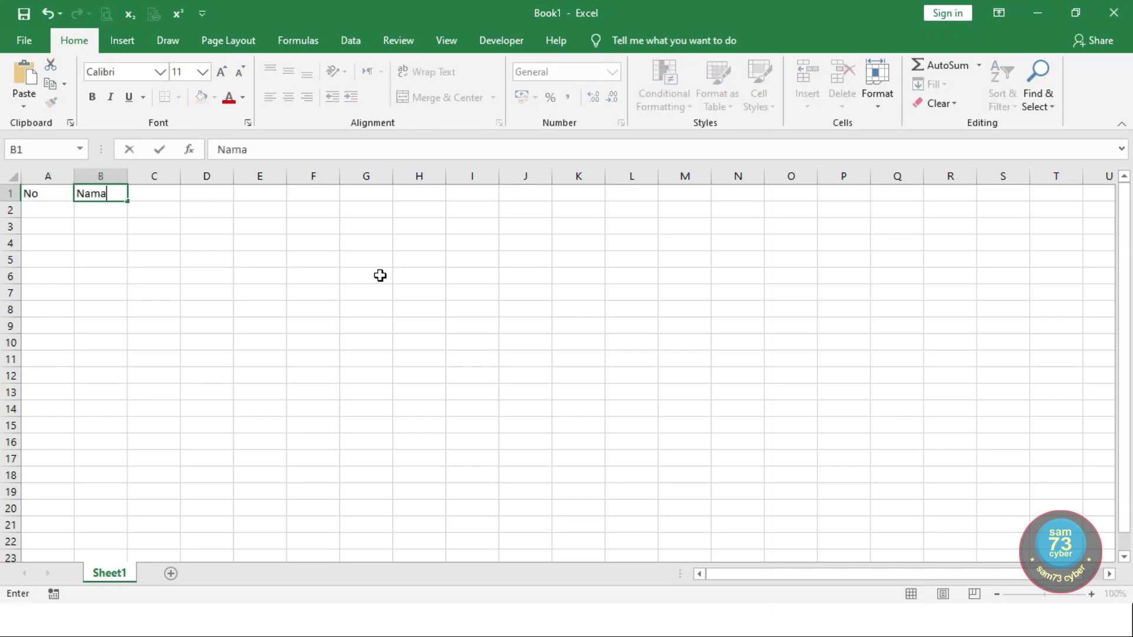
{"action": "key", "text": "Tab"}
{"action": "type", "text": "Pendidika"}
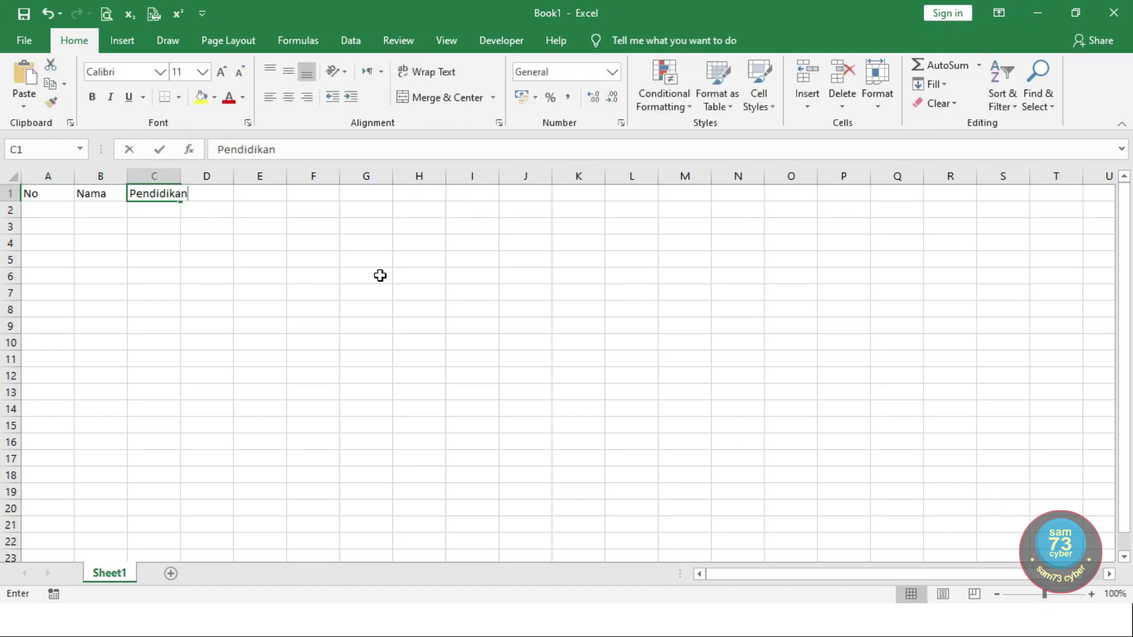
{"action": "key", "text": "Tab"}
{"action": "type", "text": "Al"}
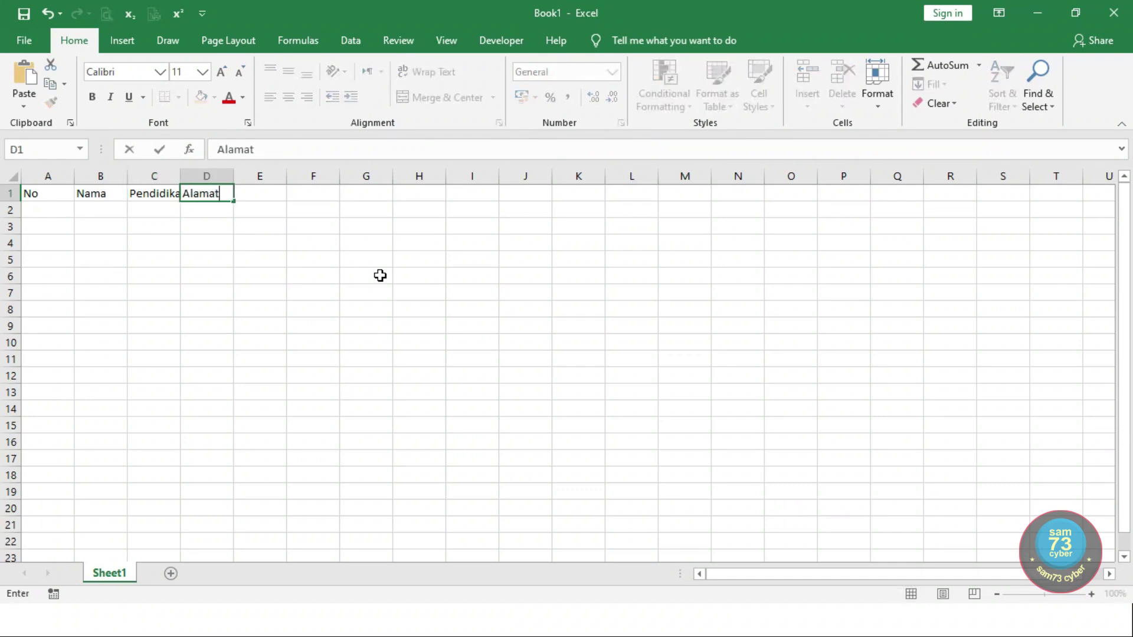
{"action": "type", "text": "amat"}
{"action": "key", "text": "Return"}
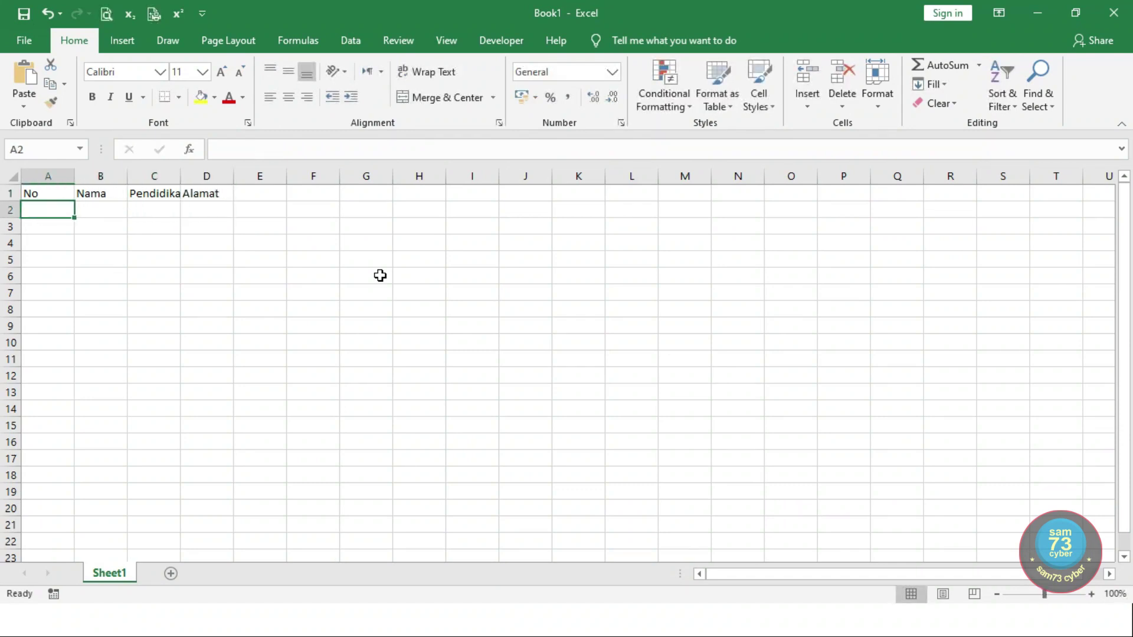
Number the data rows 1 to 5 in A2:A6 by filling a series down from the first number.
{"action": "type", "text": "1"}
{"action": "left_click", "coordinate": [146, 278]}
{"action": "left_click", "coordinate": [50, 213]}
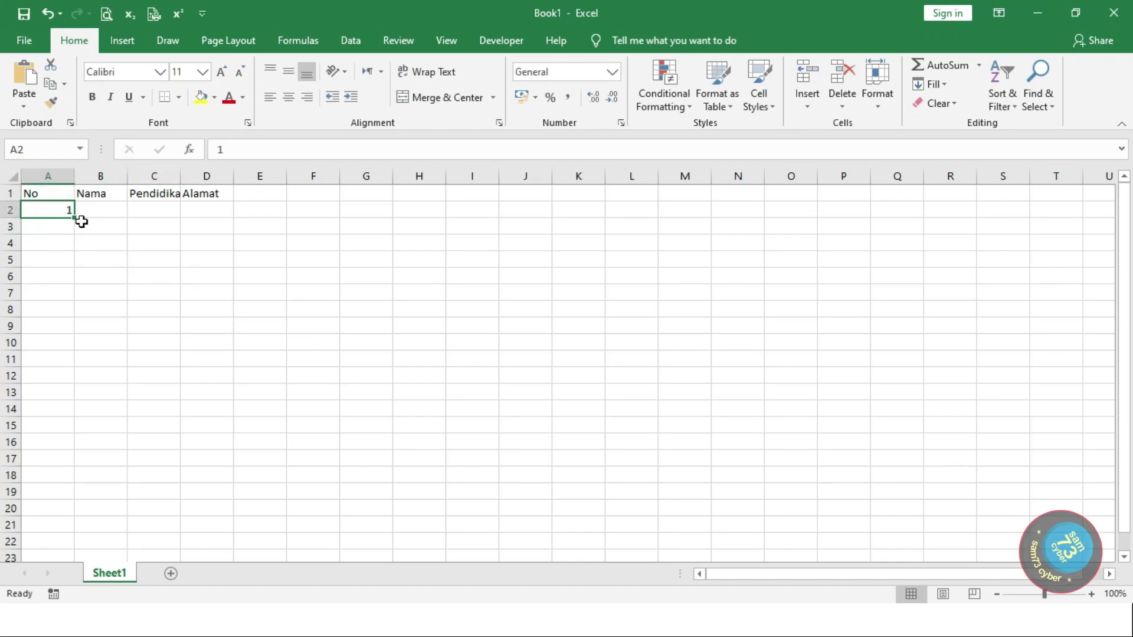
{"action": "left_click_drag", "start_coordinate": [75, 218], "coordinate": [73, 283]}
Fill in the five people's names, the education level S1 for each, and their addresses in B2:D6.
{"action": "left_click", "coordinate": [98, 210]}
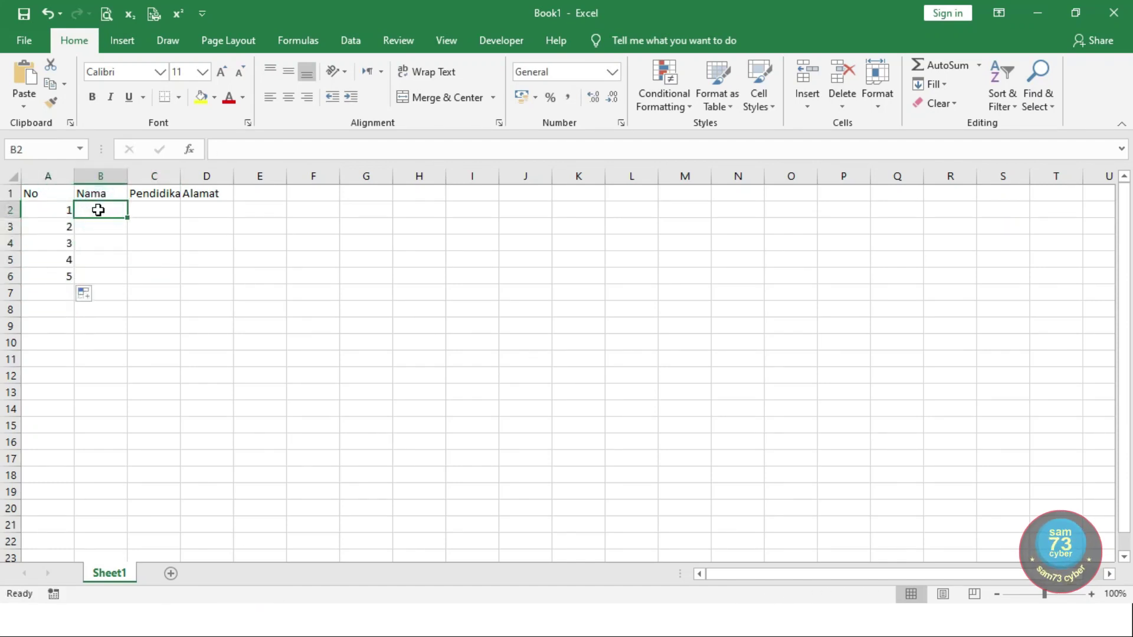
{"action": "type", "text": "Agus Rohr"}
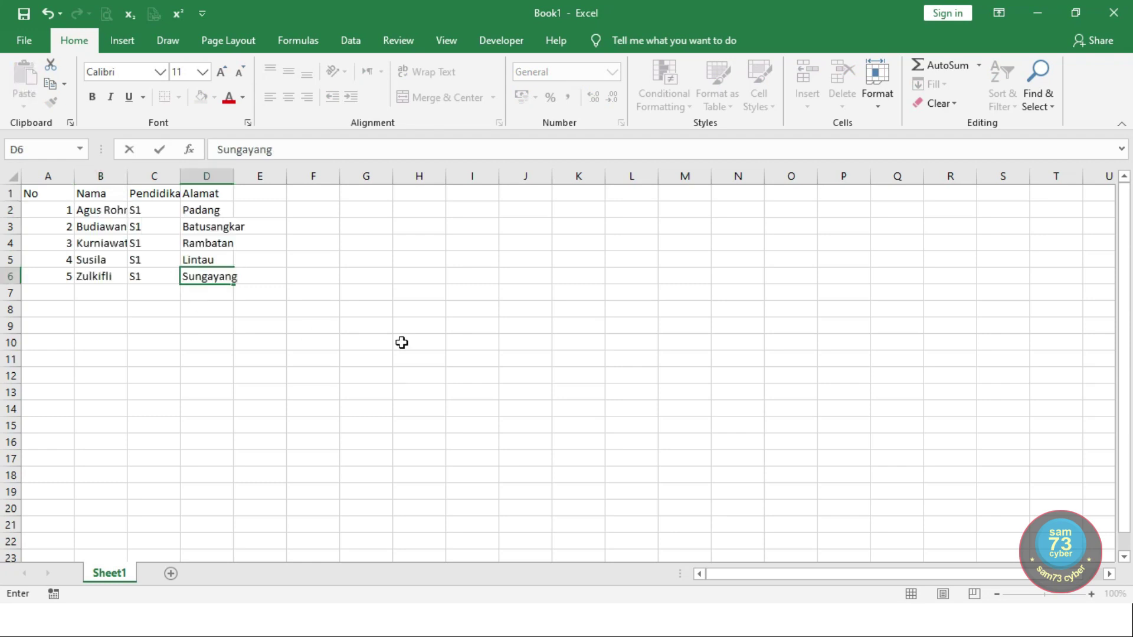
{"action": "left_click", "coordinate": [396, 275]}
Fit the widths of columns A to D to their contents.
{"action": "left_click", "coordinate": [131, 240]}
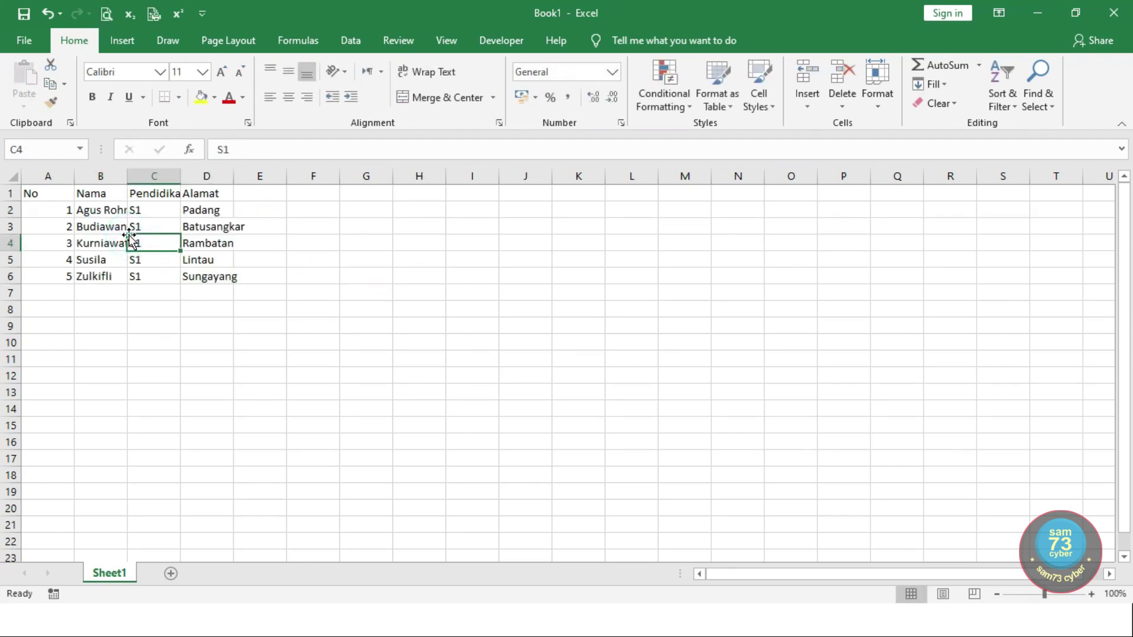
{"action": "key", "text": "ctrl+a"}
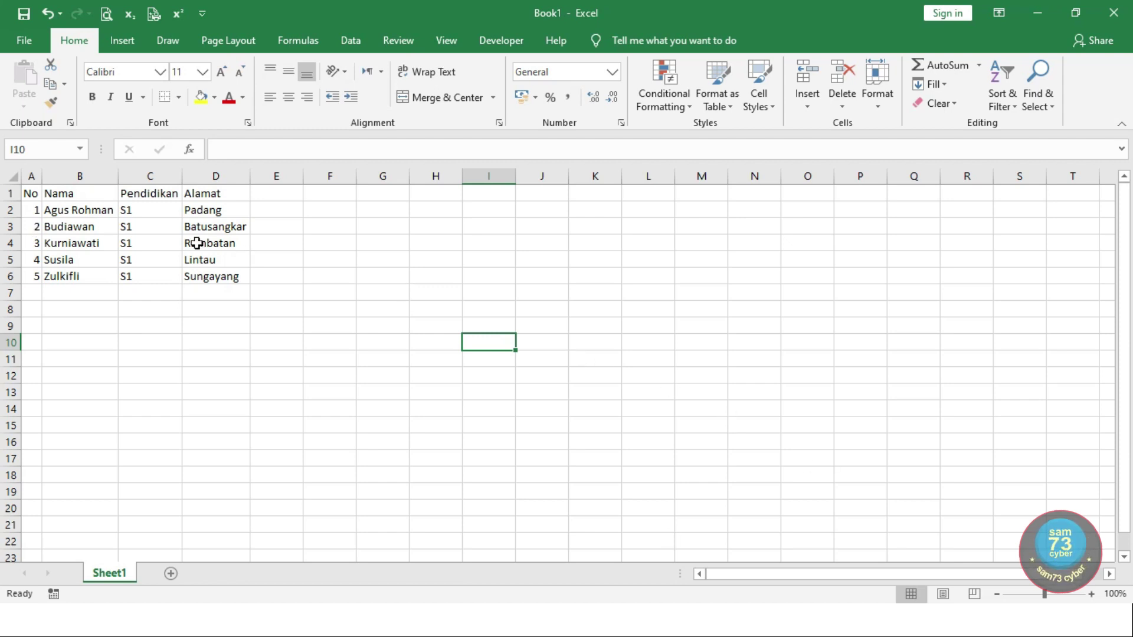
Apply All Borders to the table range A1:D6.
{"action": "left_click", "coordinate": [35, 195]}
{"action": "left_click", "coordinate": [233, 276], "text": "shift"}
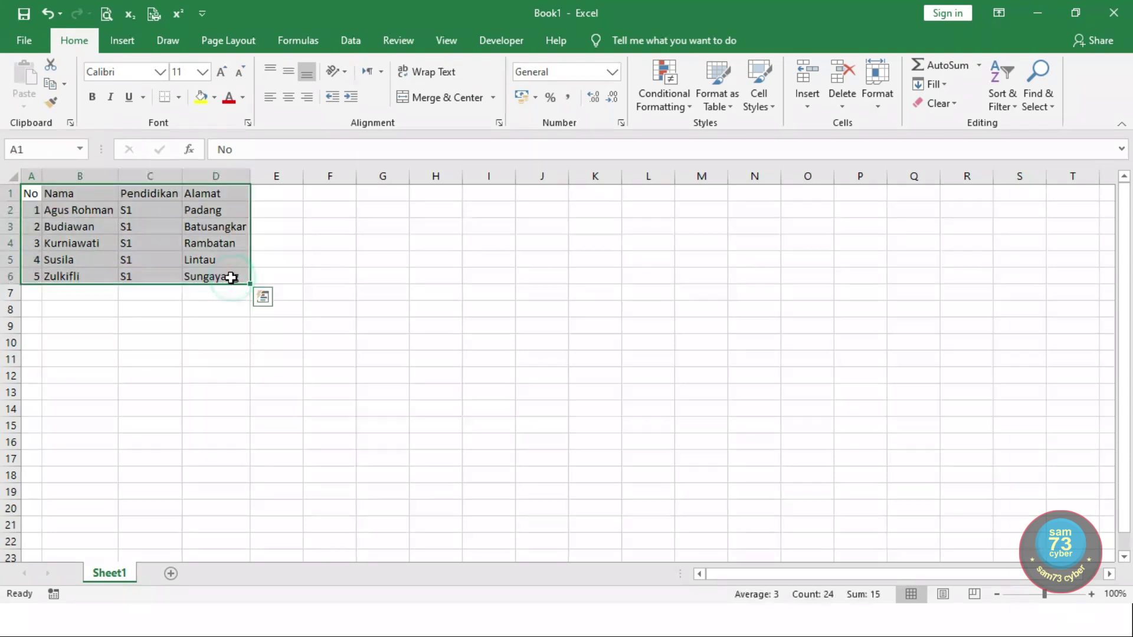
{"action": "left_click", "coordinate": [180, 97]}
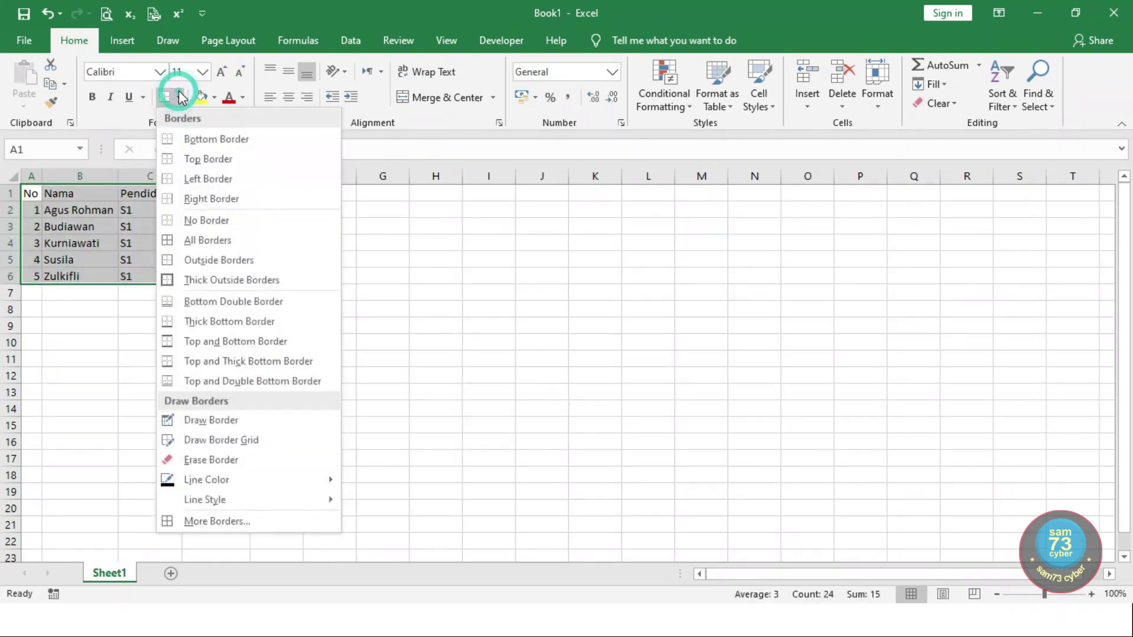
{"action": "left_click", "coordinate": [185, 242]}
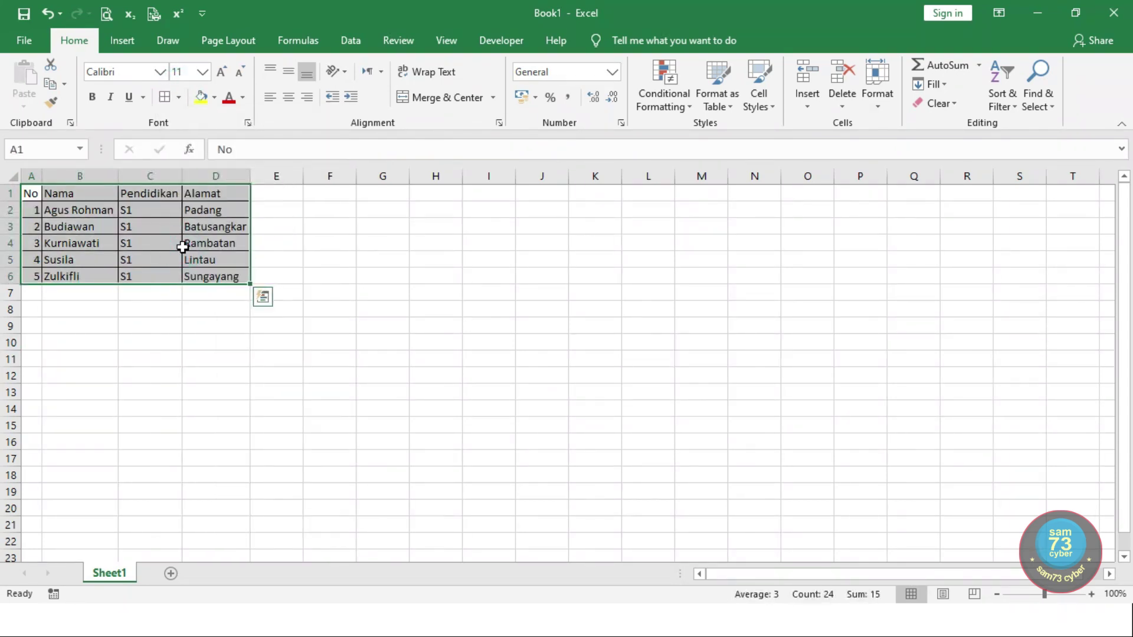
{"action": "left_click", "coordinate": [400, 326]}
Copy the whole table range A1:D6, including the header row.
{"action": "left_click", "coordinate": [31, 194]}
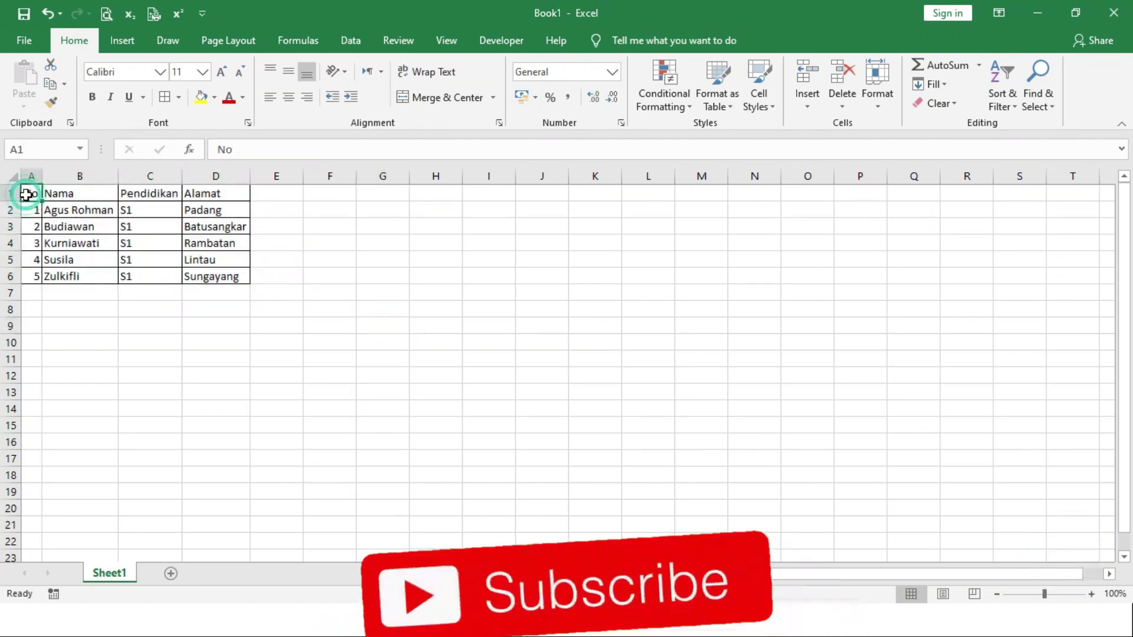
{"action": "type", "text": "No"}
{"action": "key", "text": "ctrl+Return"}
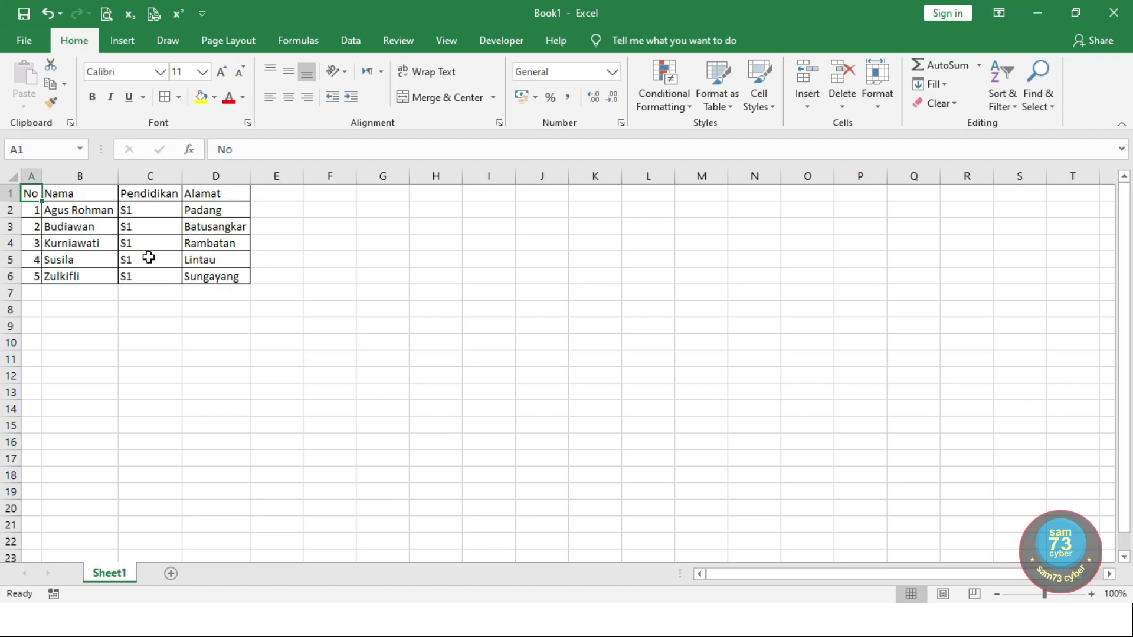
{"action": "left_click", "coordinate": [222, 282], "text": "shift"}
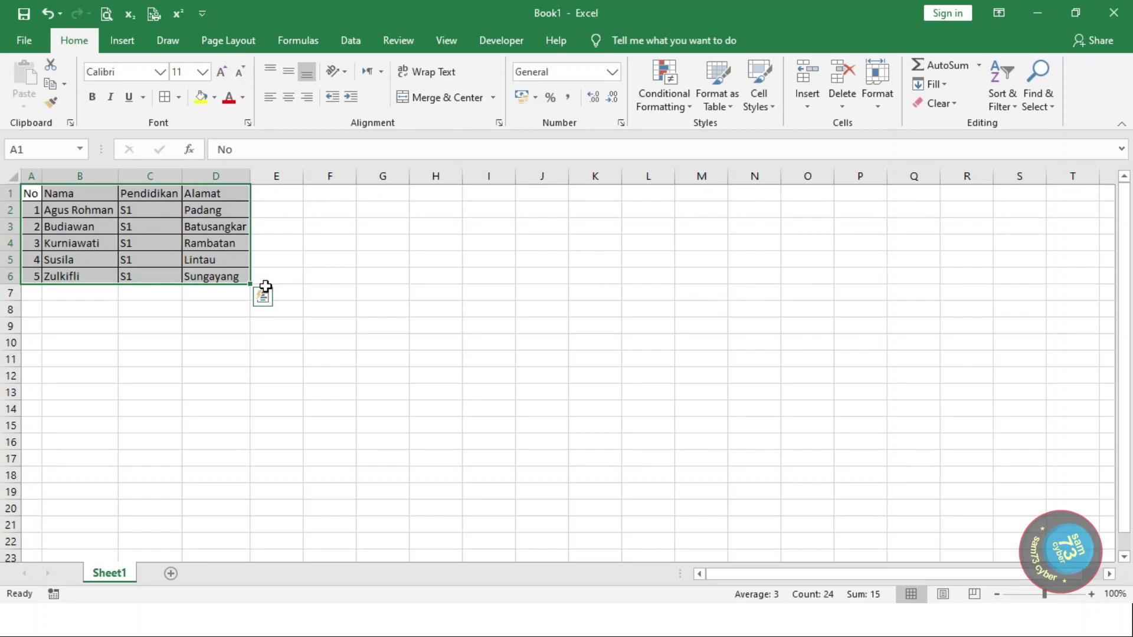
{"action": "key", "text": "ctrl+c"}
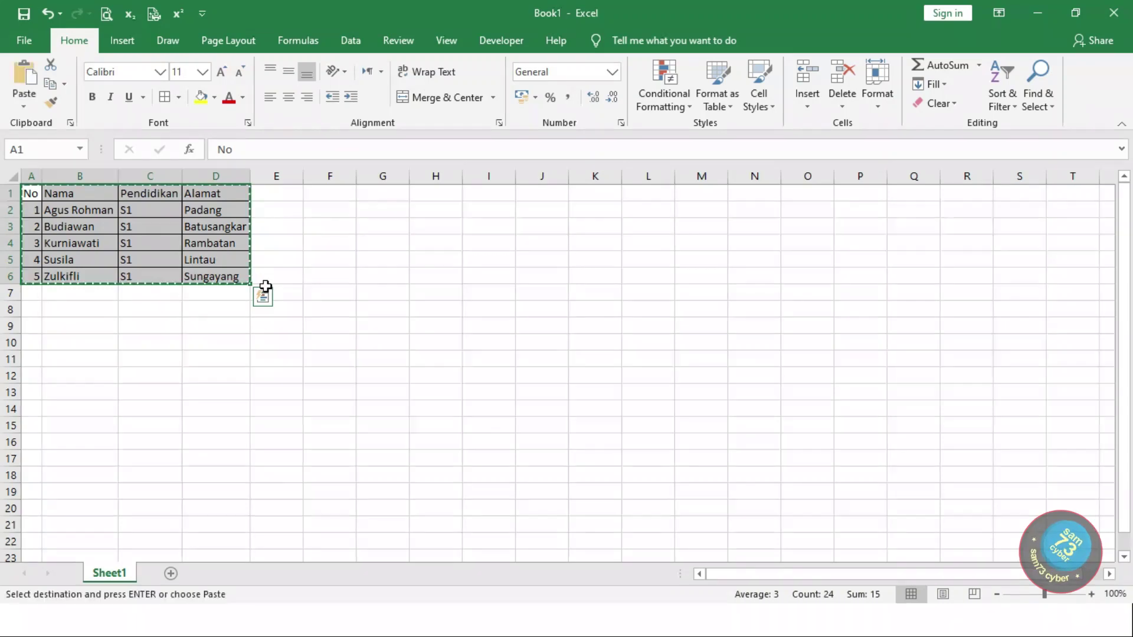
{"action": "right_click", "coordinate": [171, 229]}
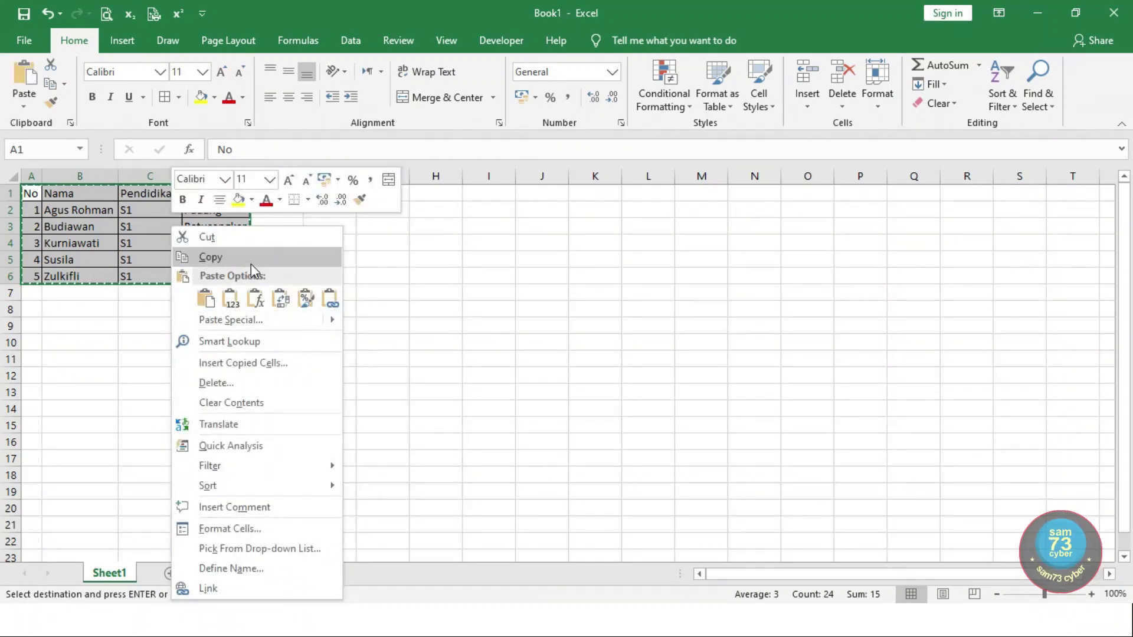
{"action": "left_click", "coordinate": [524, 307]}
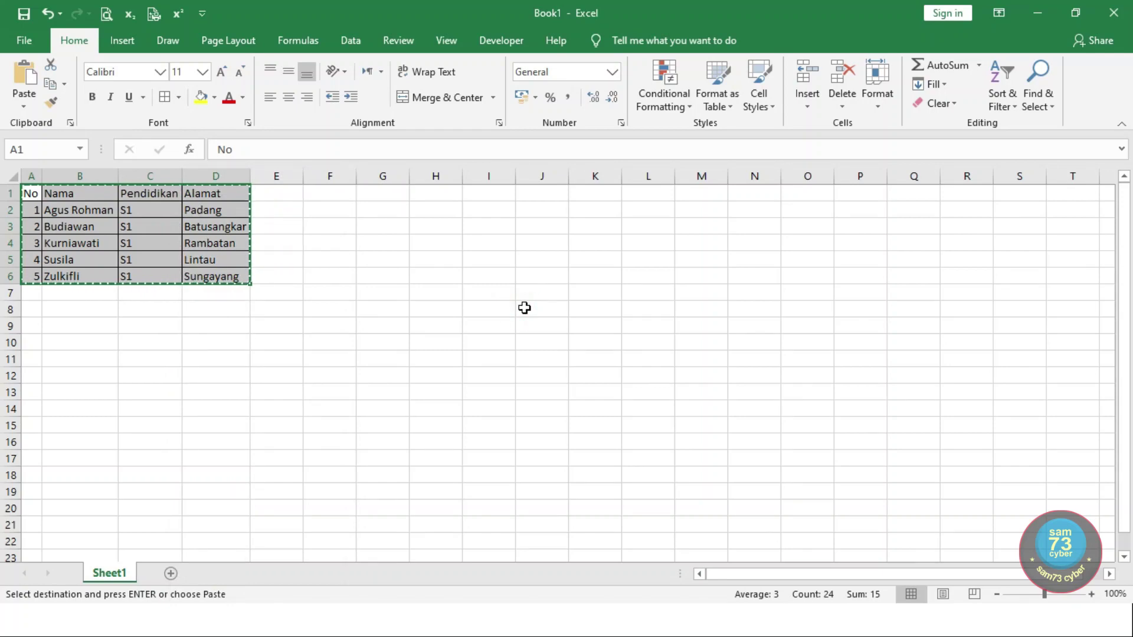
Switch to Word with a new blank document and open Paste Special for the copied cells.
{"action": "key", "text": "super"}
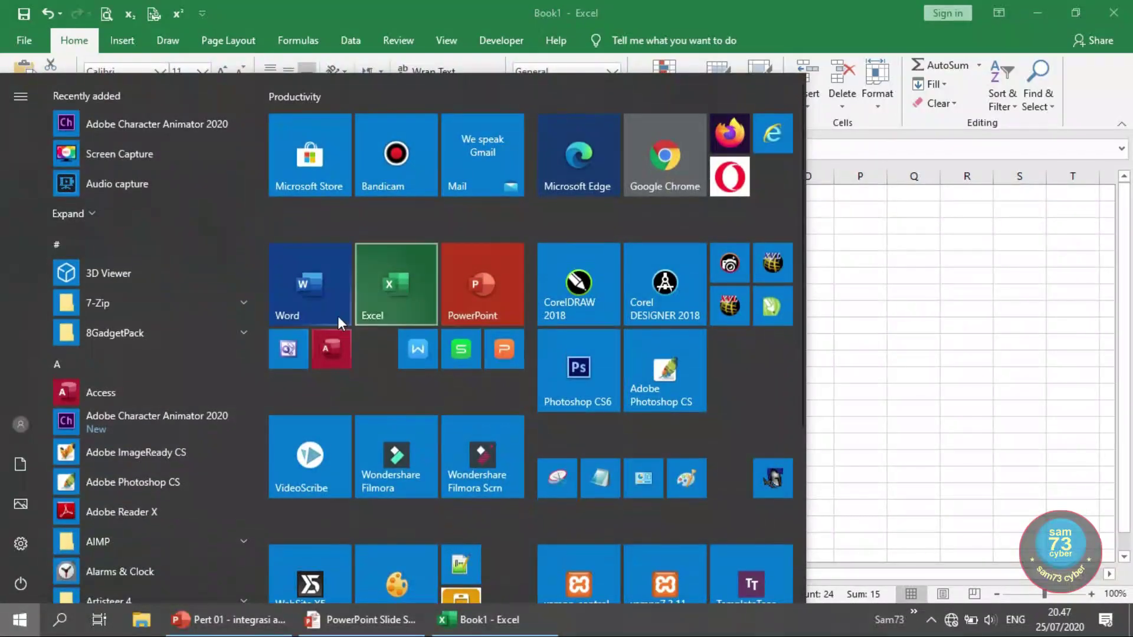
{"action": "left_click", "coordinate": [323, 306]}
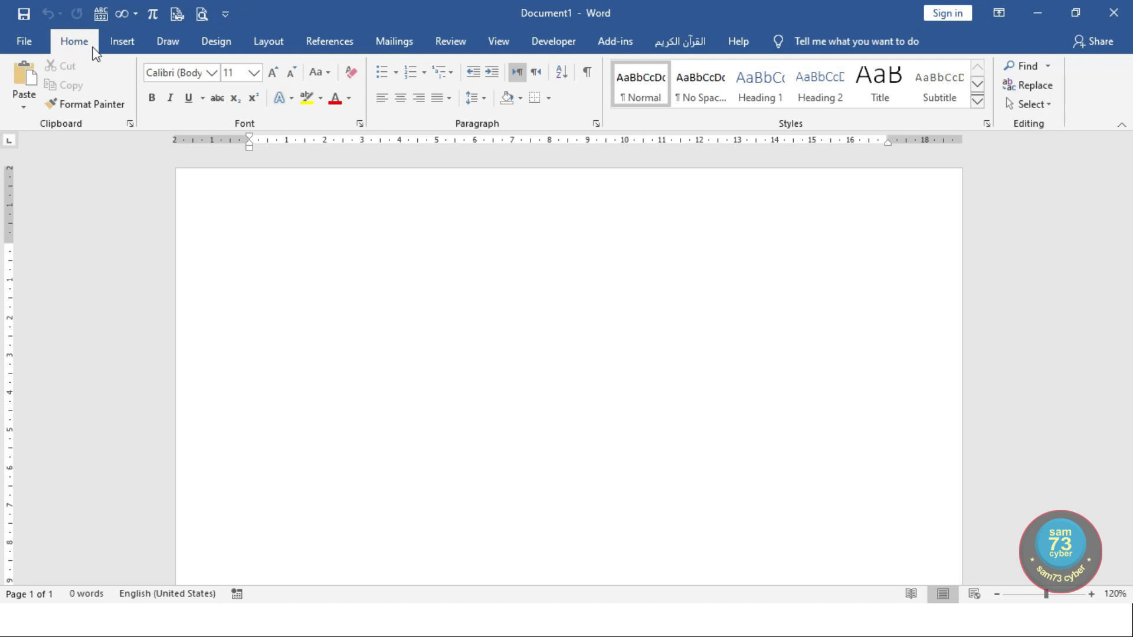
{"action": "left_click", "coordinate": [27, 105]}
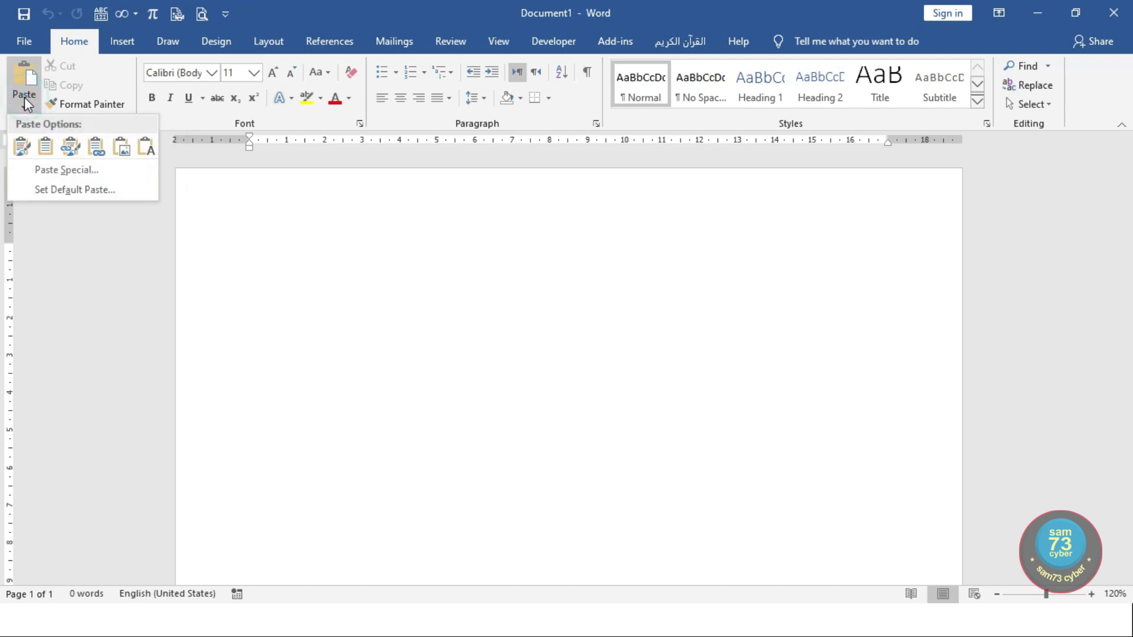
{"action": "left_click", "coordinate": [48, 170]}
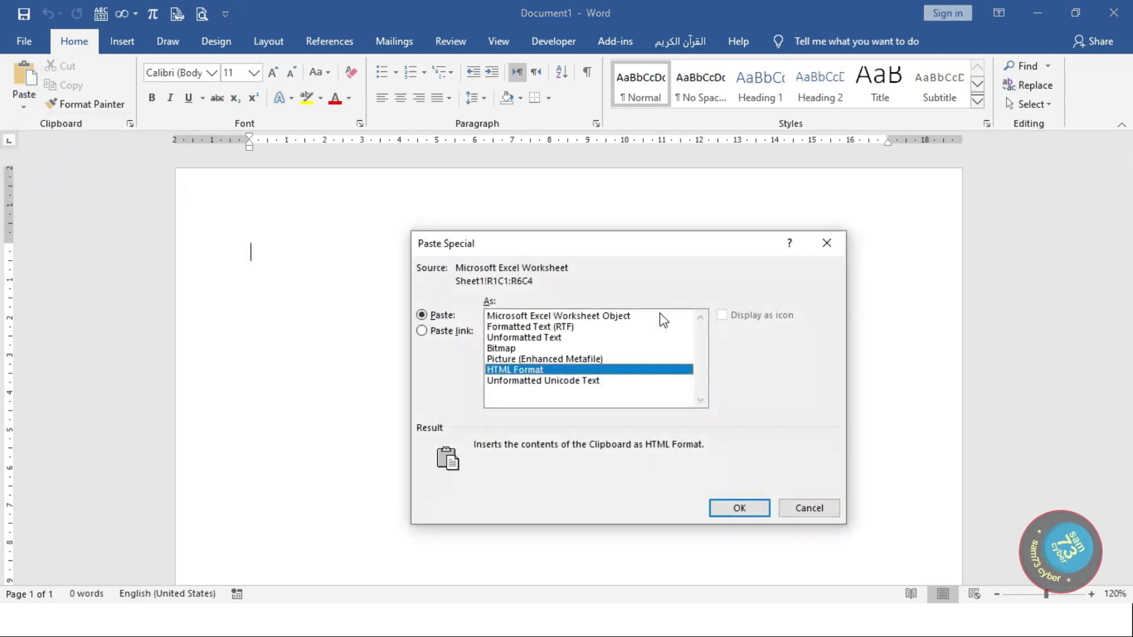
Embed the copied cells in the document as a Microsoft Excel Worksheet Object, using Paste instead of Paste link.
{"action": "left_click", "coordinate": [449, 333]}
{"action": "left_click", "coordinate": [443, 315]}
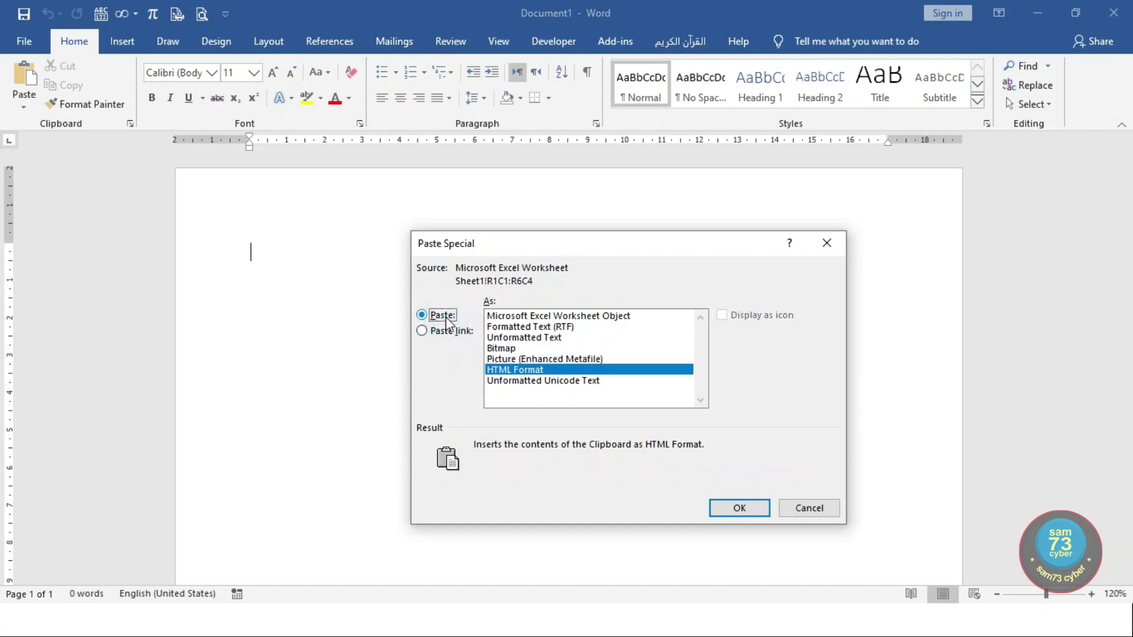
{"action": "left_click", "coordinate": [524, 316]}
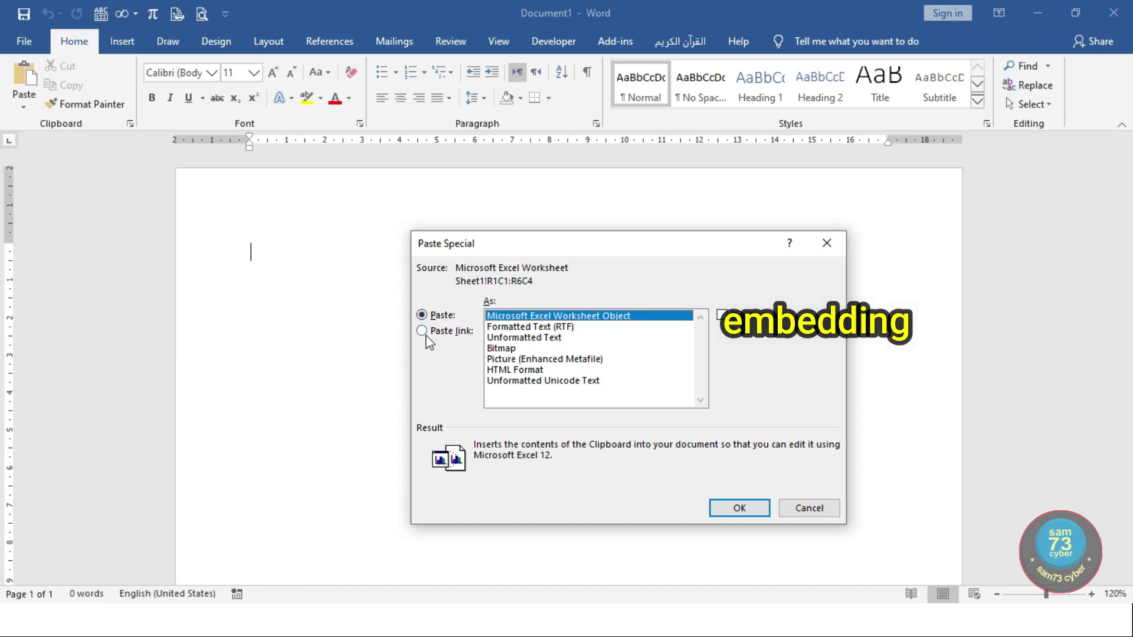
{"action": "left_click", "coordinate": [433, 331]}
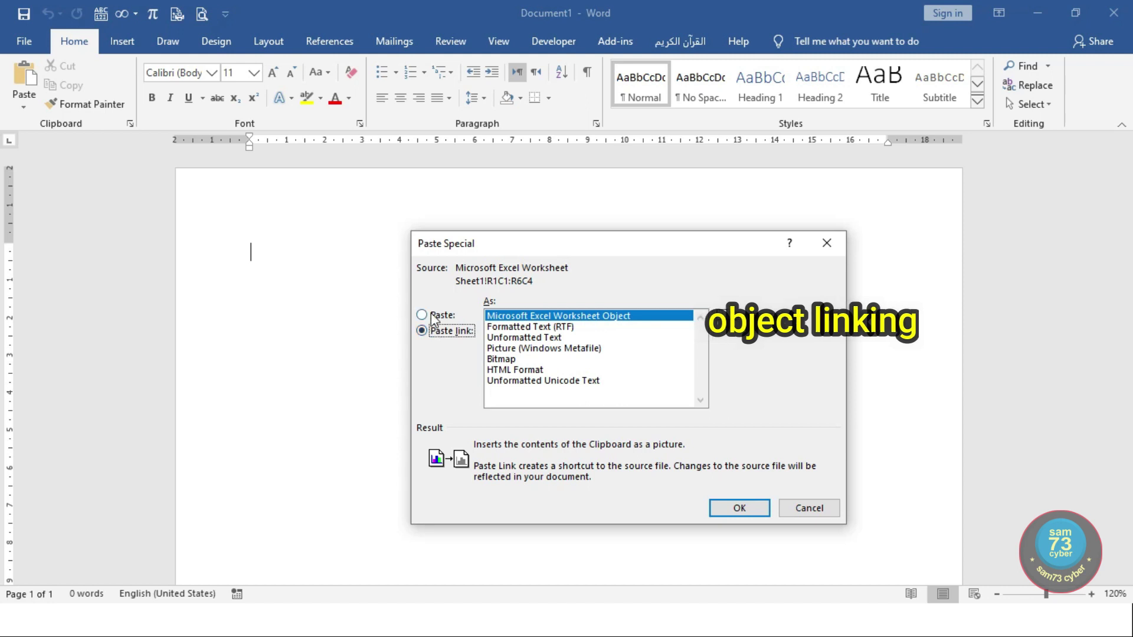
{"action": "left_click", "coordinate": [434, 318]}
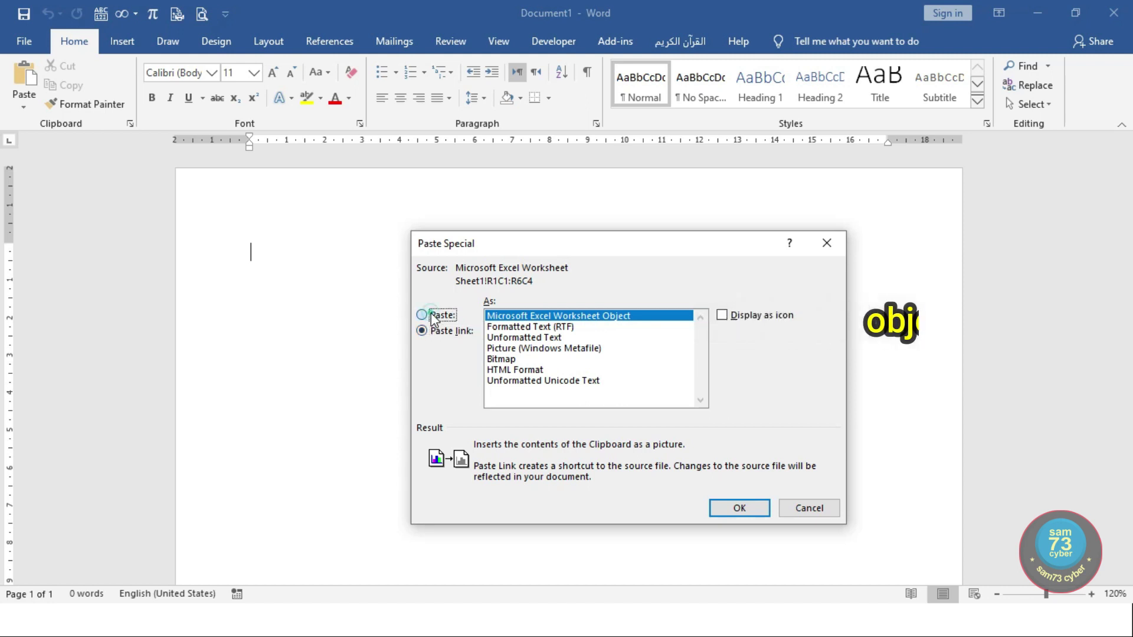
{"action": "left_click", "coordinate": [459, 329]}
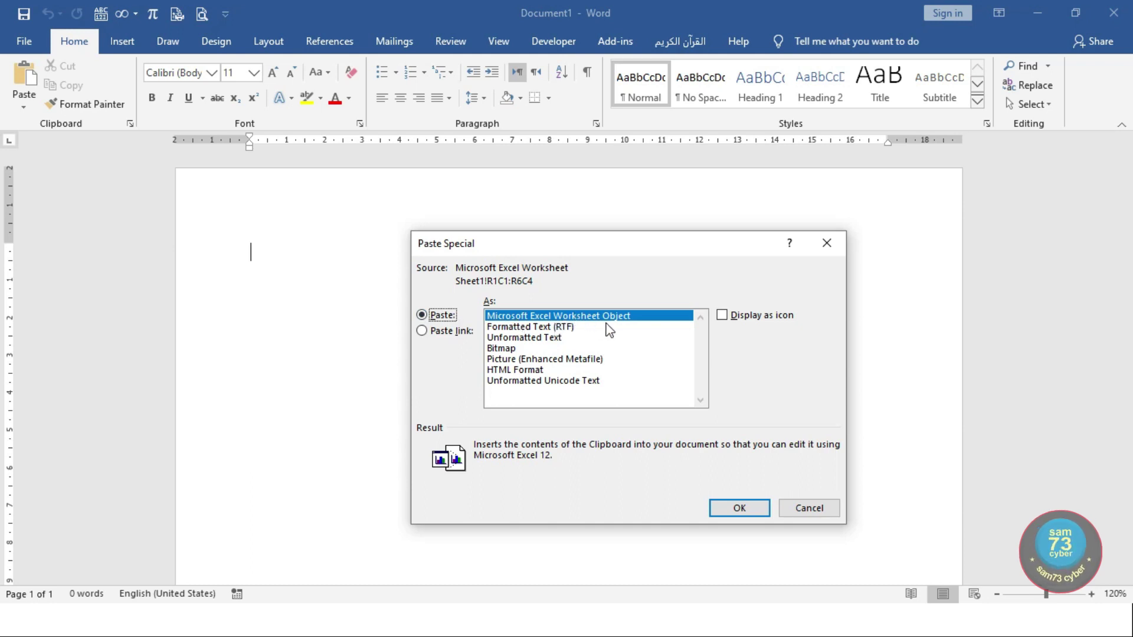
{"action": "left_click", "coordinate": [754, 508]}
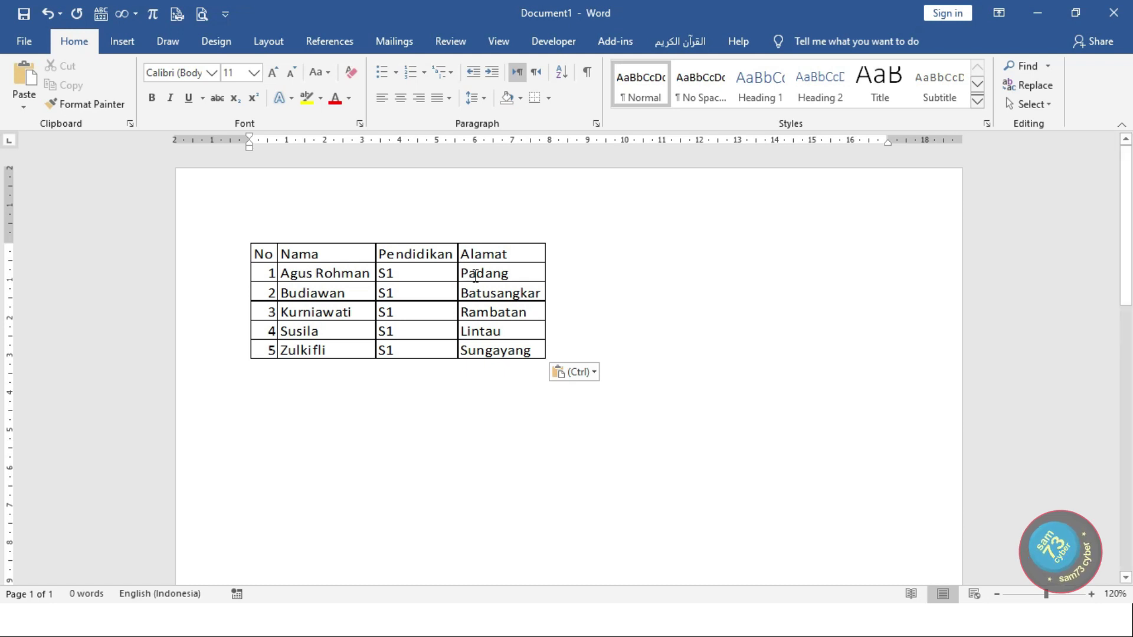
{"action": "left_click", "coordinate": [122, 42]}
{"action": "left_click", "coordinate": [128, 94]}
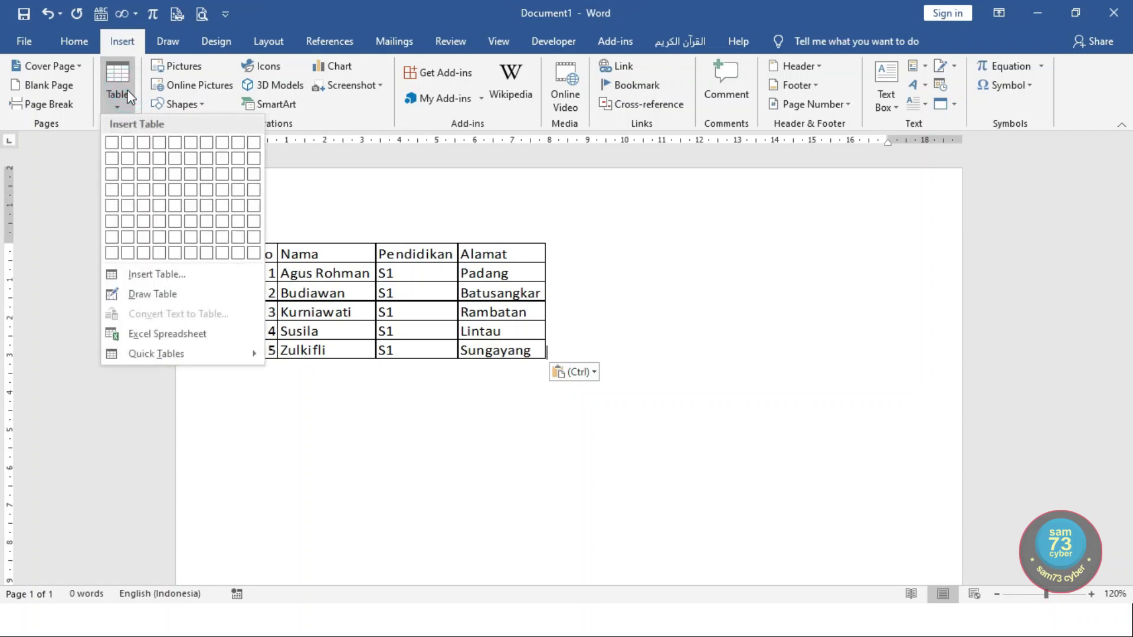
{"action": "left_click", "coordinate": [640, 240]}
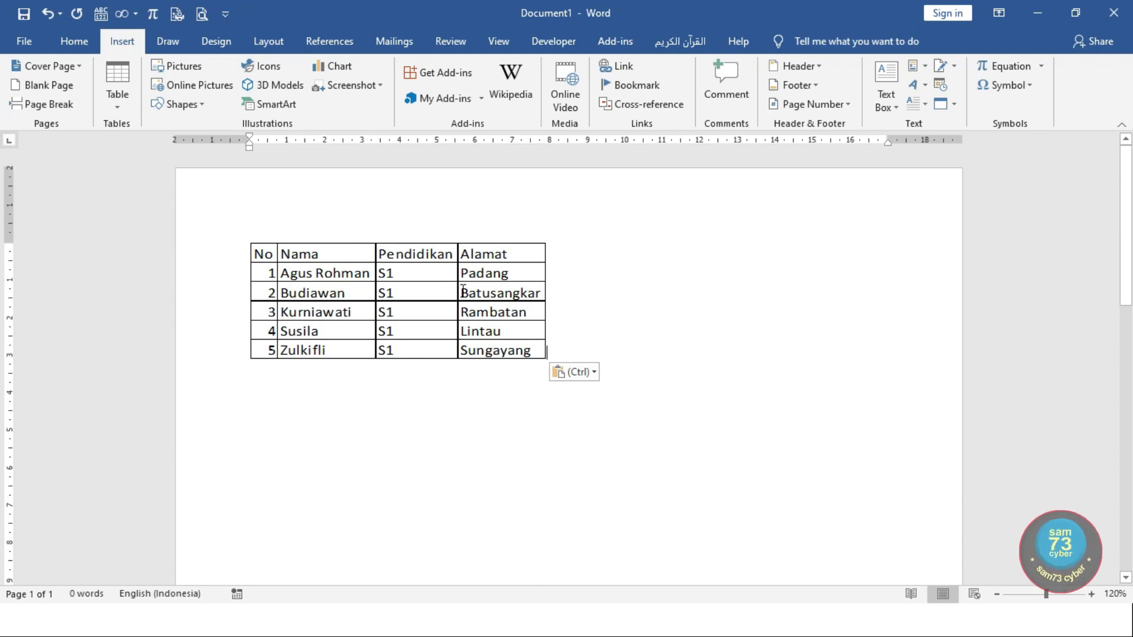
Open the embedded worksheet table for in-place editing and return to the document, checking twice how it opens.
{"action": "double_click", "coordinate": [361, 292]}
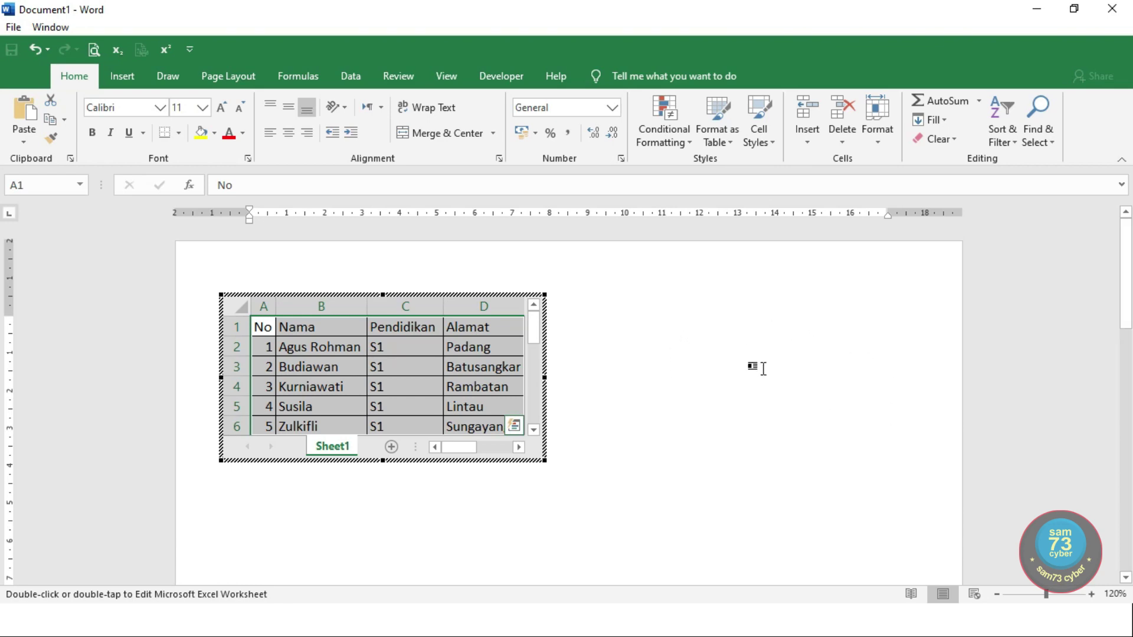
{"action": "left_click", "coordinate": [795, 368]}
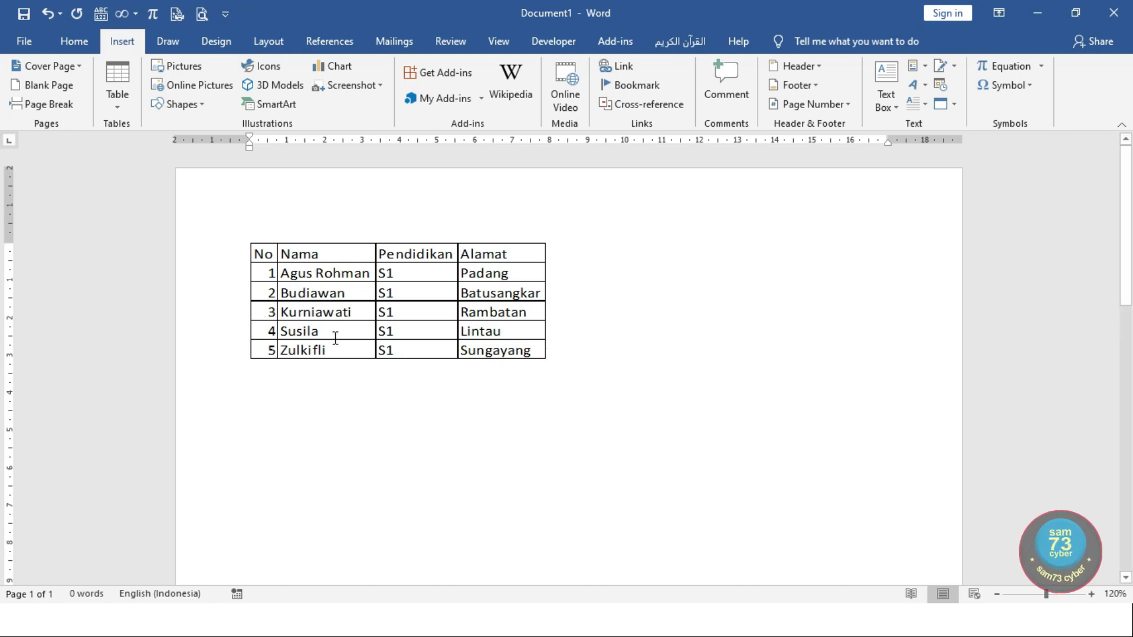
{"action": "double_click", "coordinate": [351, 289]}
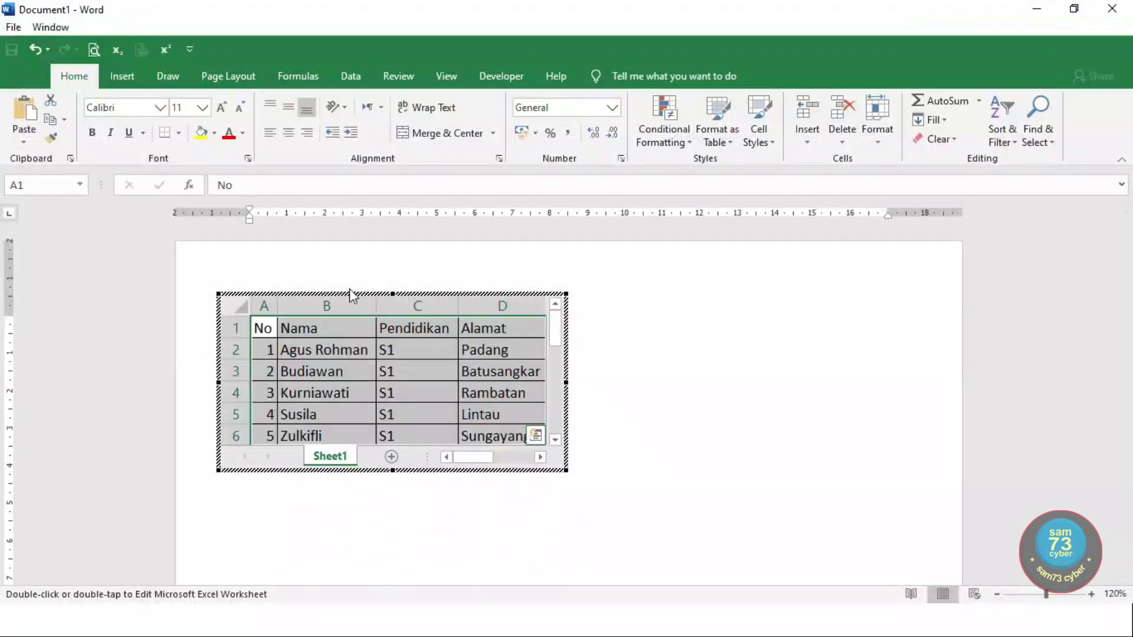
{"action": "left_click", "coordinate": [624, 352]}
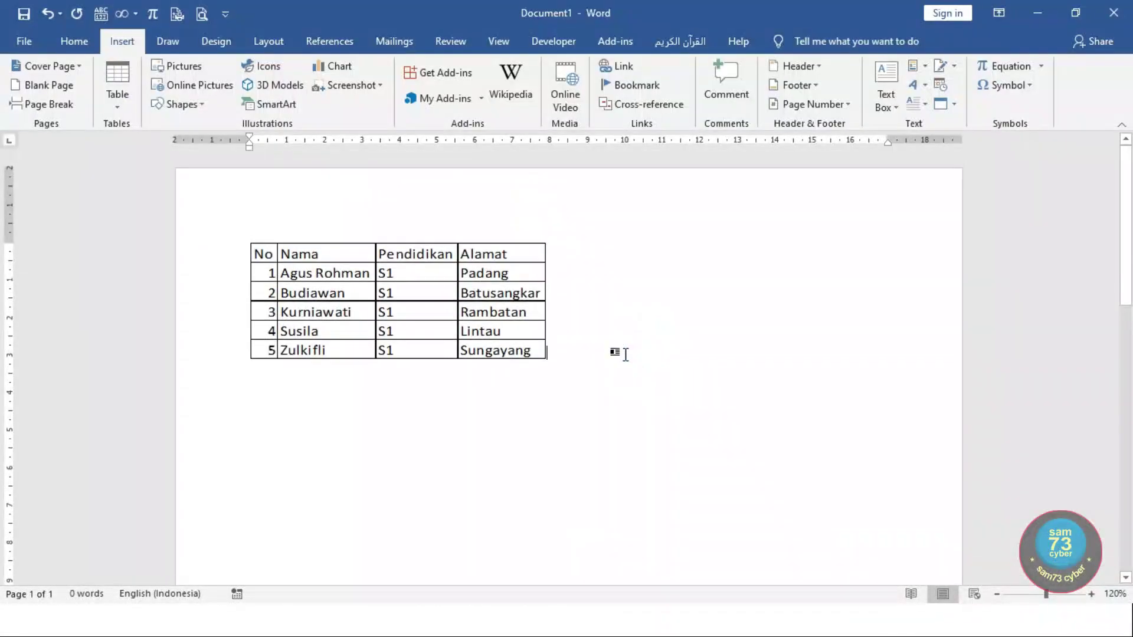
Add an empty line below the embedded table and check in Excel that range A1:D6 is still copied, returning to Word.
{"action": "key", "text": "Return"}
{"action": "left_click", "coordinate": [74, 41]}
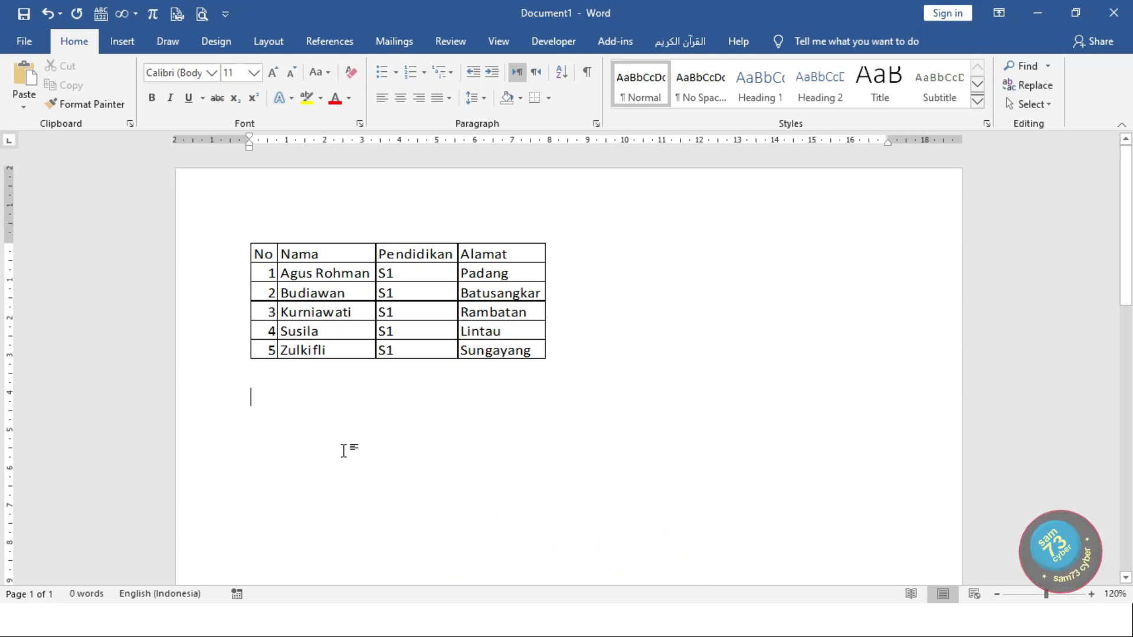
{"action": "key", "text": "alt+Tab"}
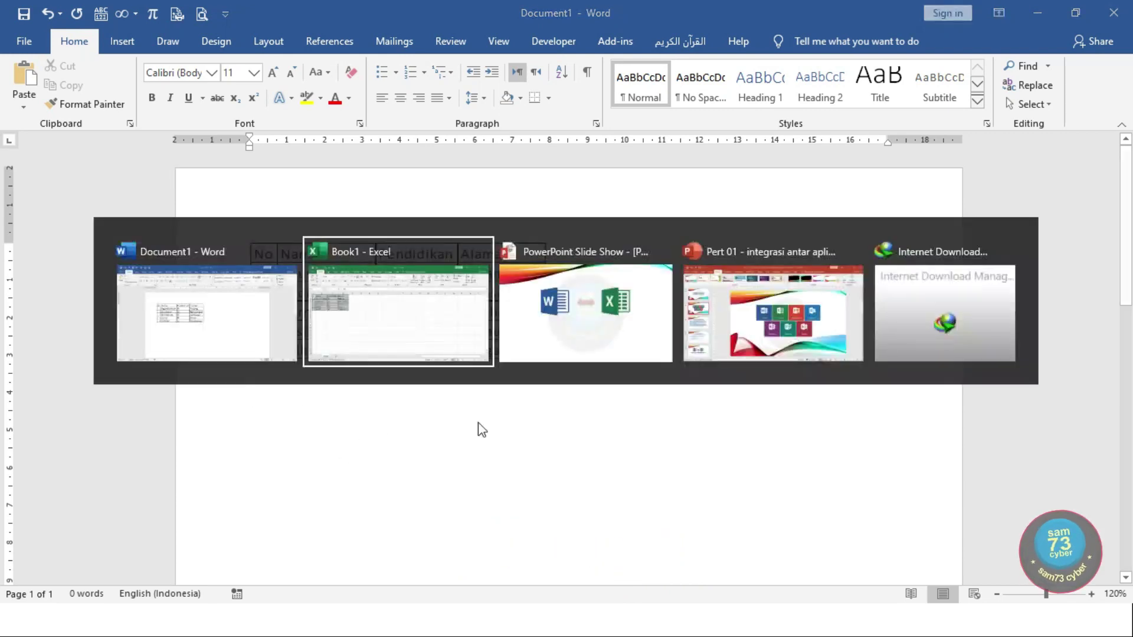
{"action": "left_click", "coordinate": [447, 330]}
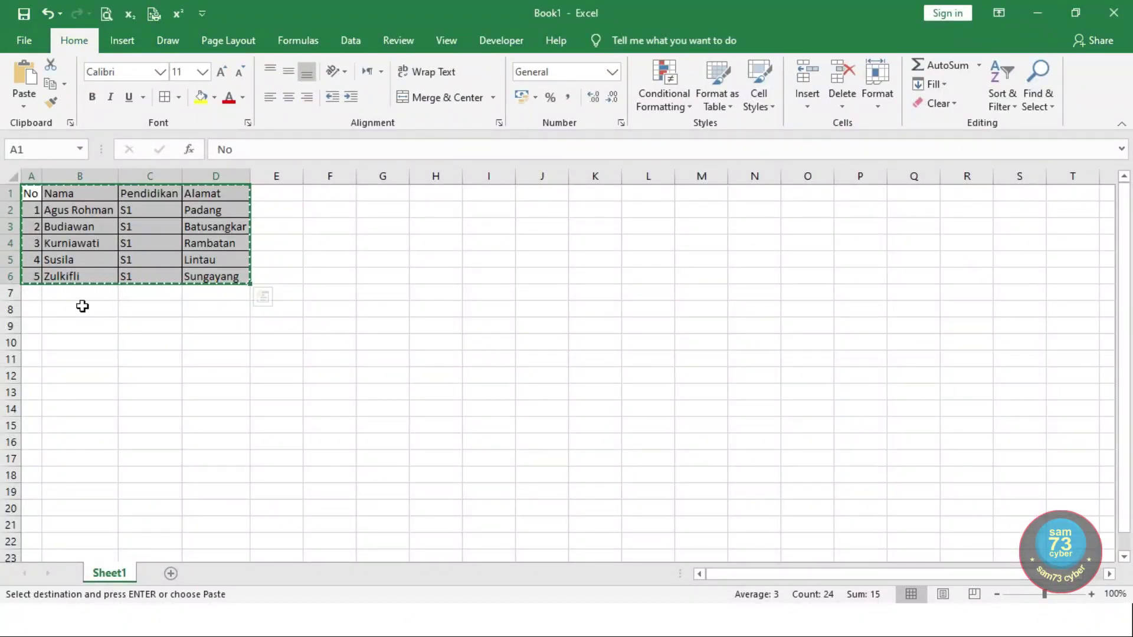
{"action": "key", "text": "alt+Tab"}
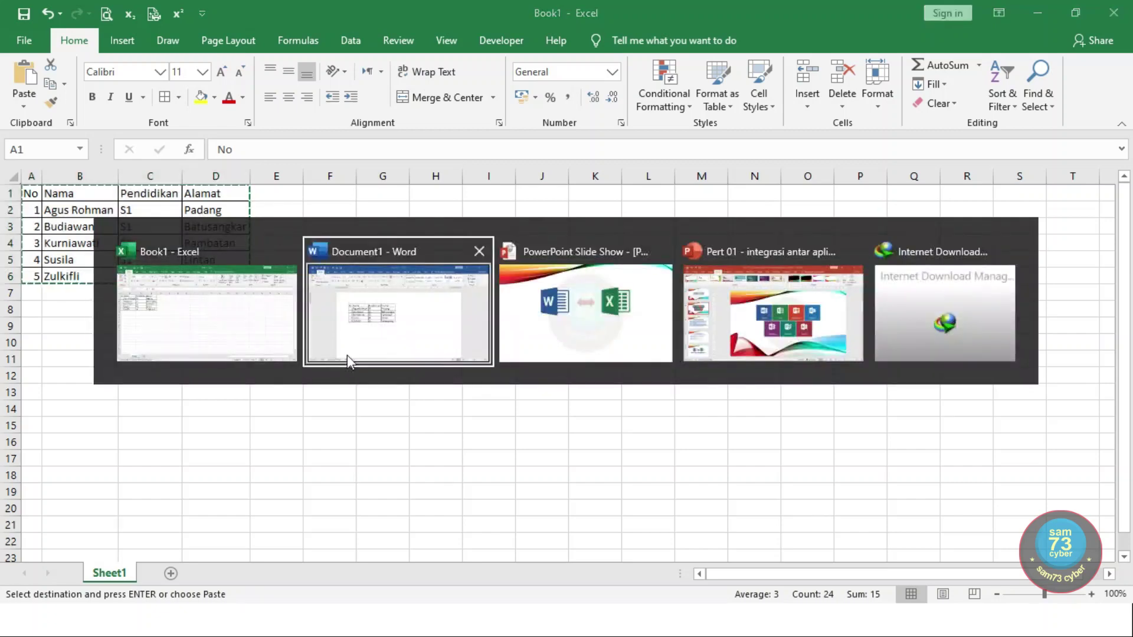
{"action": "left_click", "coordinate": [346, 356]}
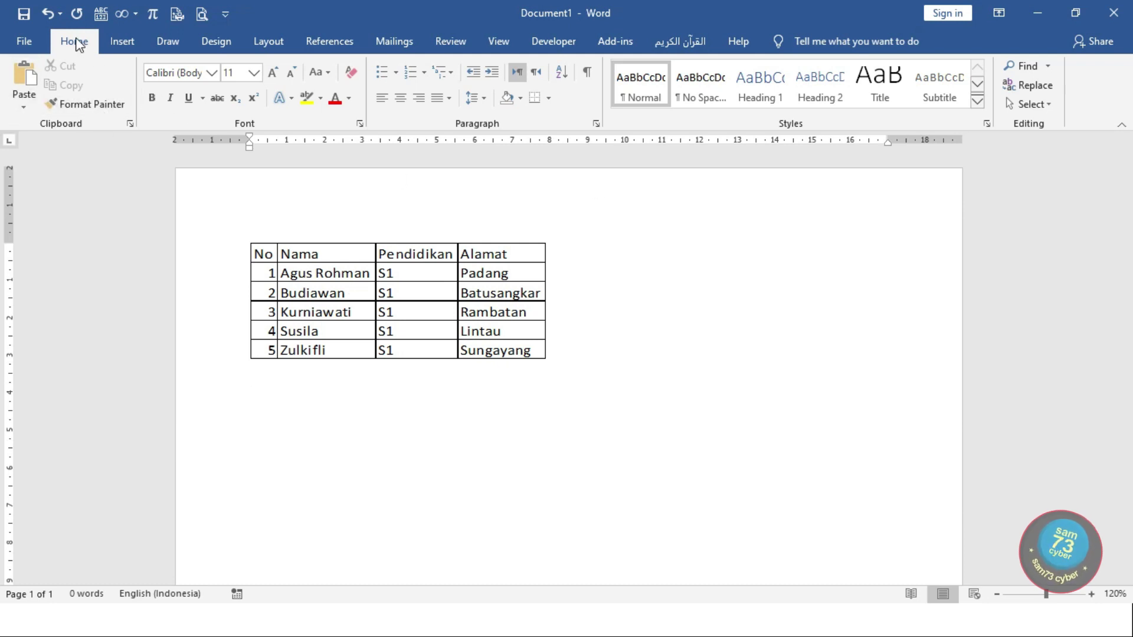
Paste the copied cells below the first table as a linked Microsoft Excel Worksheet Object, using Paste link.
{"action": "left_click", "coordinate": [31, 92]}
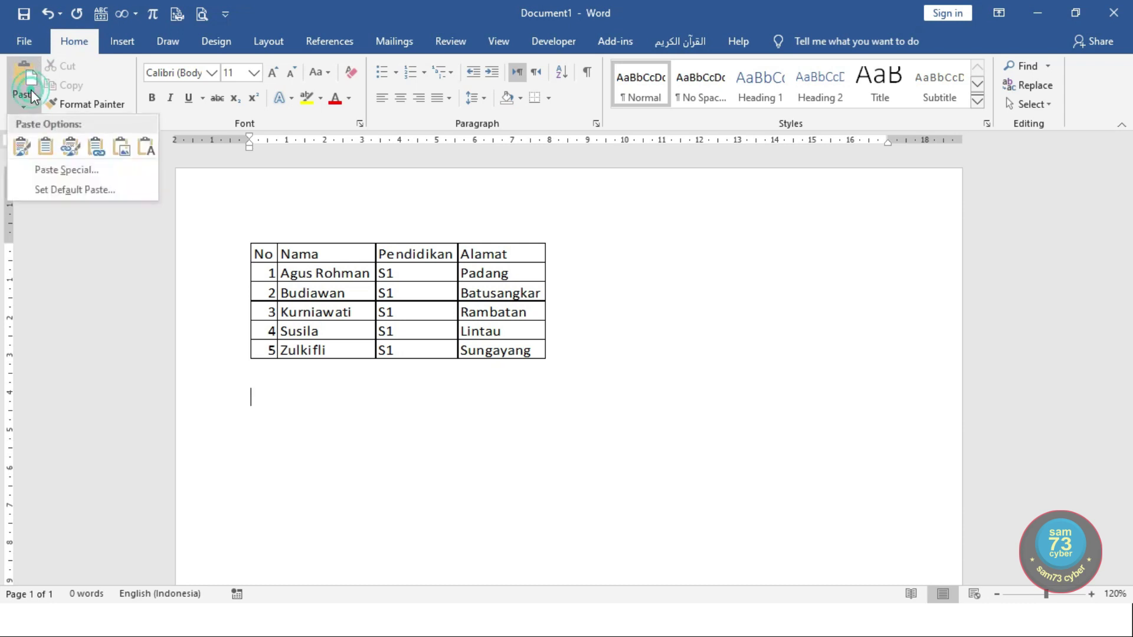
{"action": "left_click", "coordinate": [46, 174]}
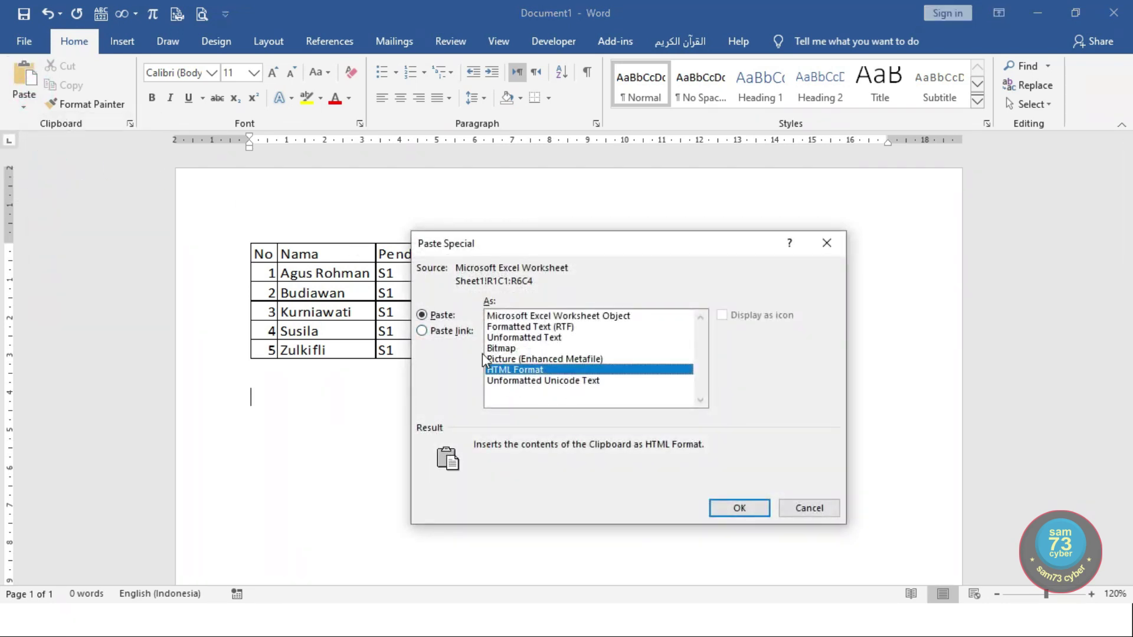
{"action": "left_click", "coordinate": [444, 332]}
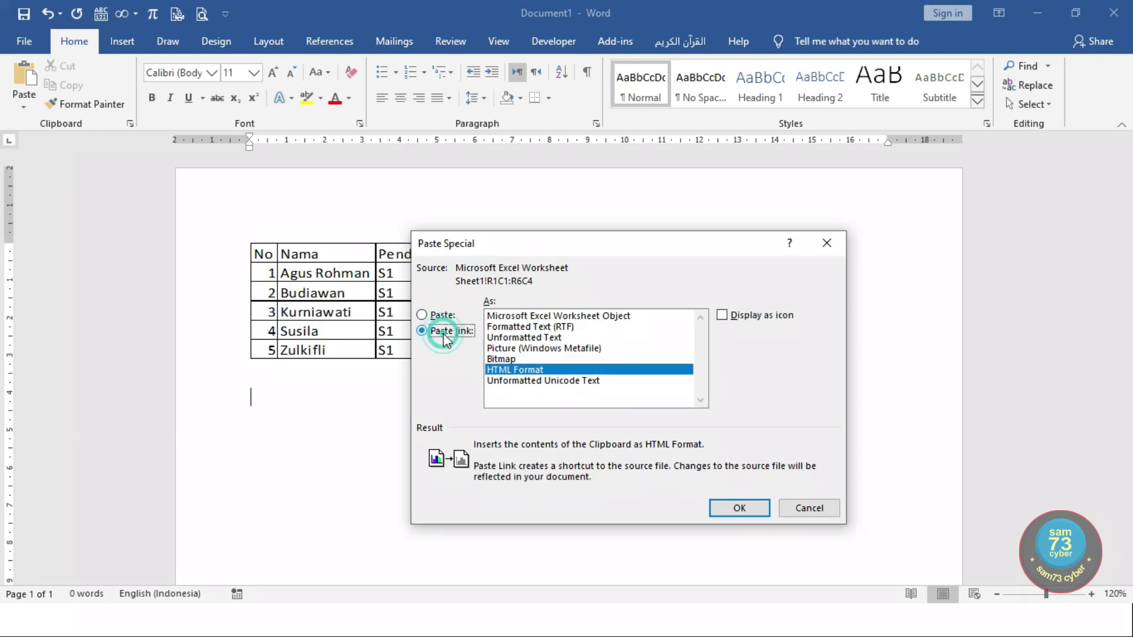
{"action": "left_click", "coordinate": [544, 316]}
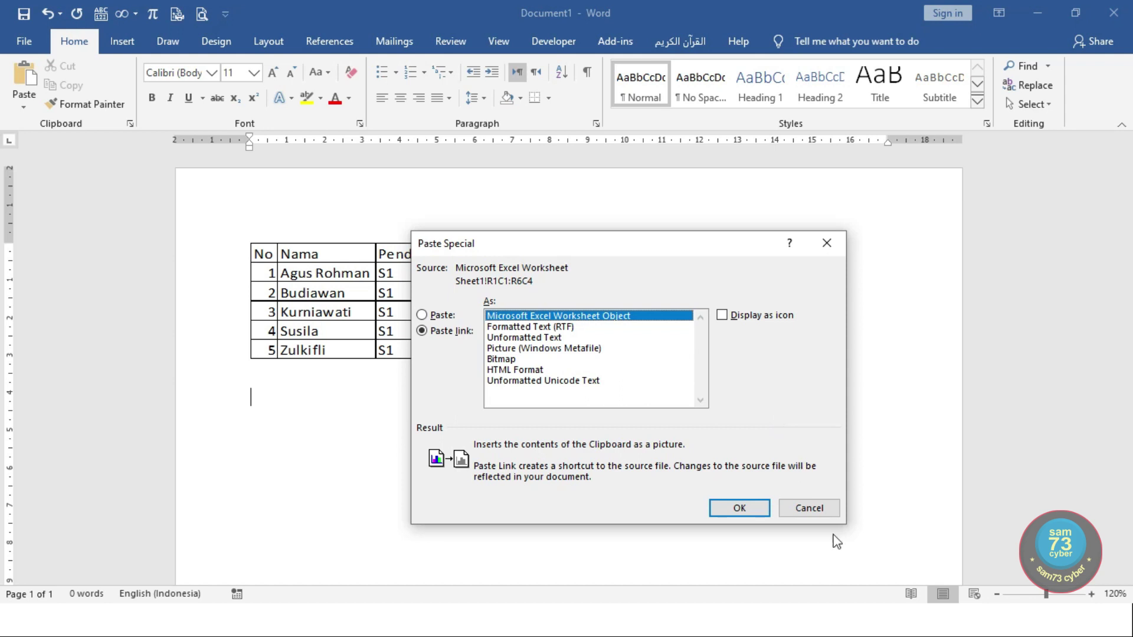
{"action": "left_click", "coordinate": [754, 505]}
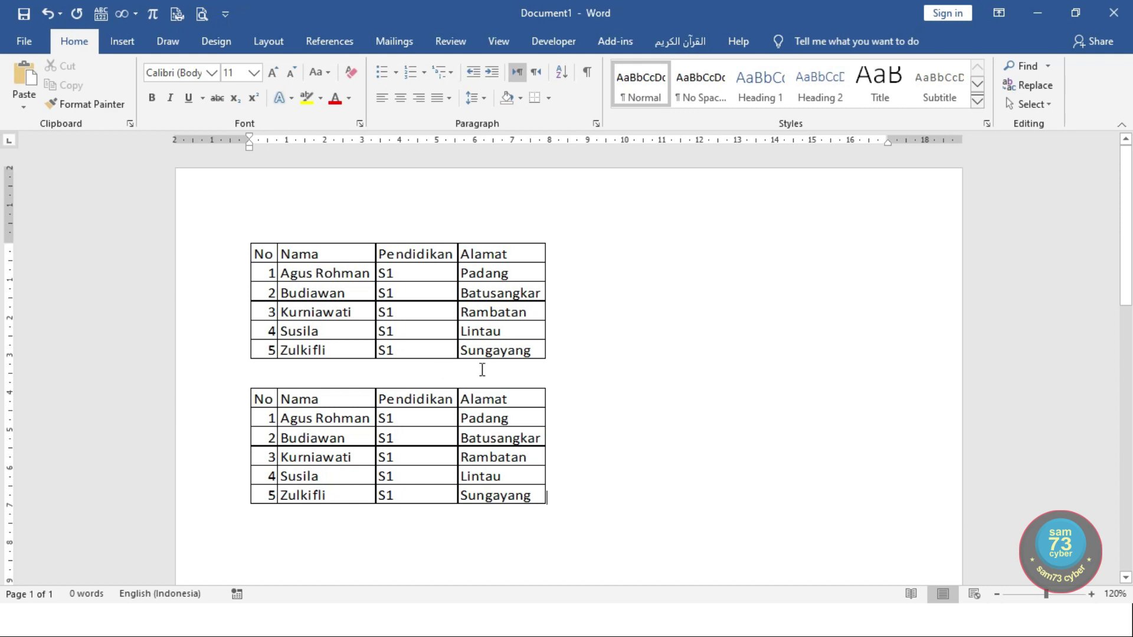
Open the source workbook of the lower linked table in Excel and return to the Word document.
{"action": "scroll", "coordinate": [539, 380], "scroll_direction": "down", "scroll_amount": 1}
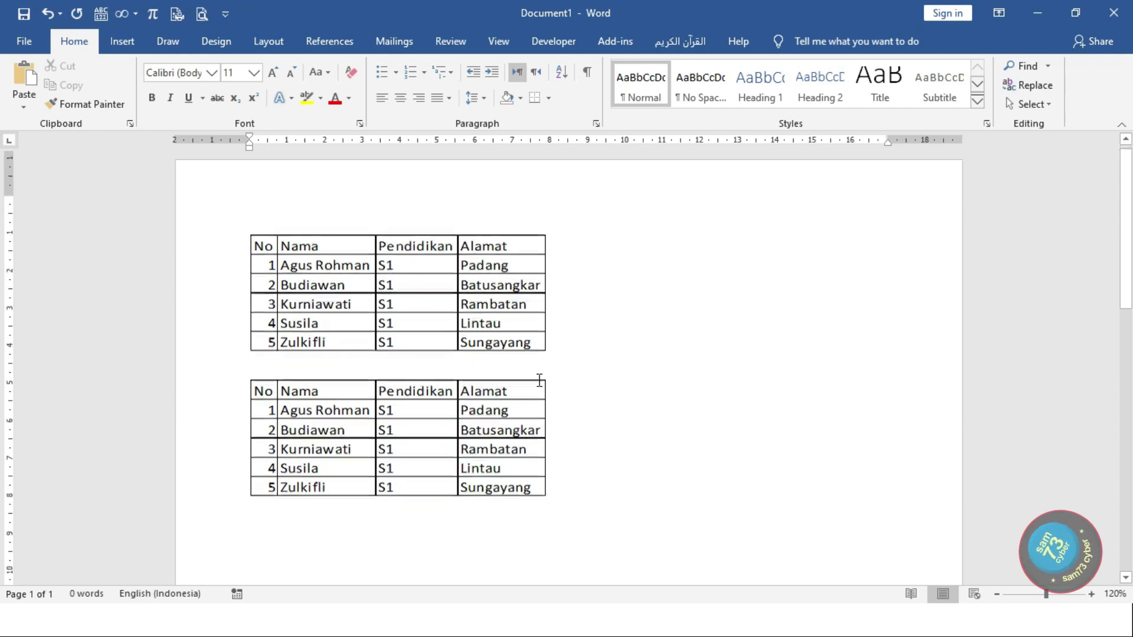
{"action": "scroll", "coordinate": [541, 379], "scroll_direction": "up", "scroll_amount": 1}
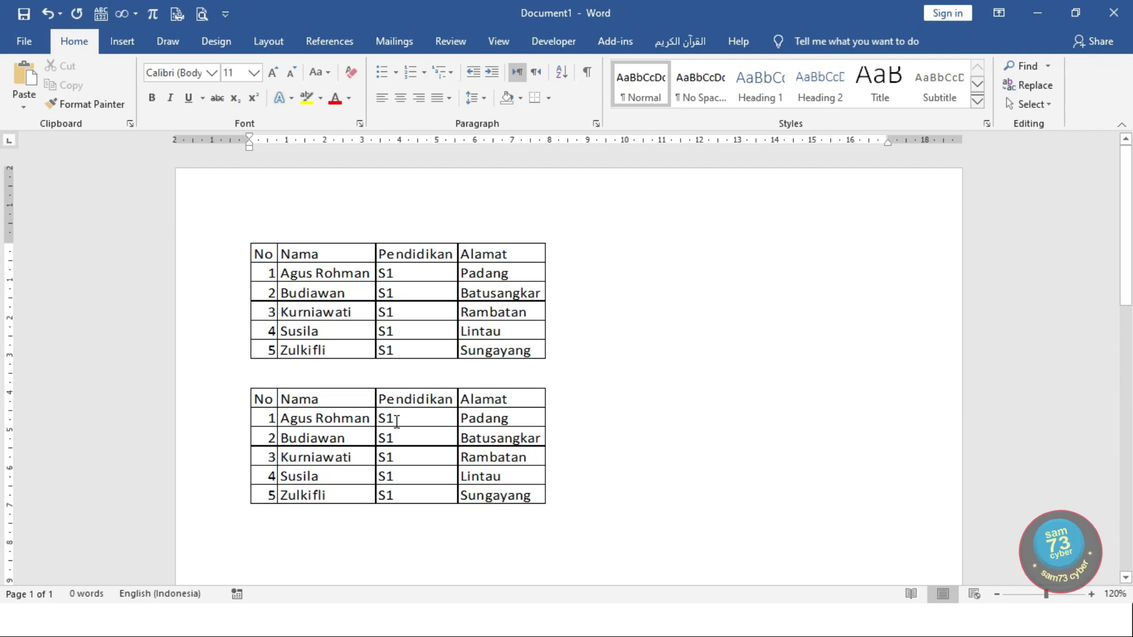
{"action": "left_click", "coordinate": [397, 423]}
{"action": "double_click", "coordinate": [396, 422]}
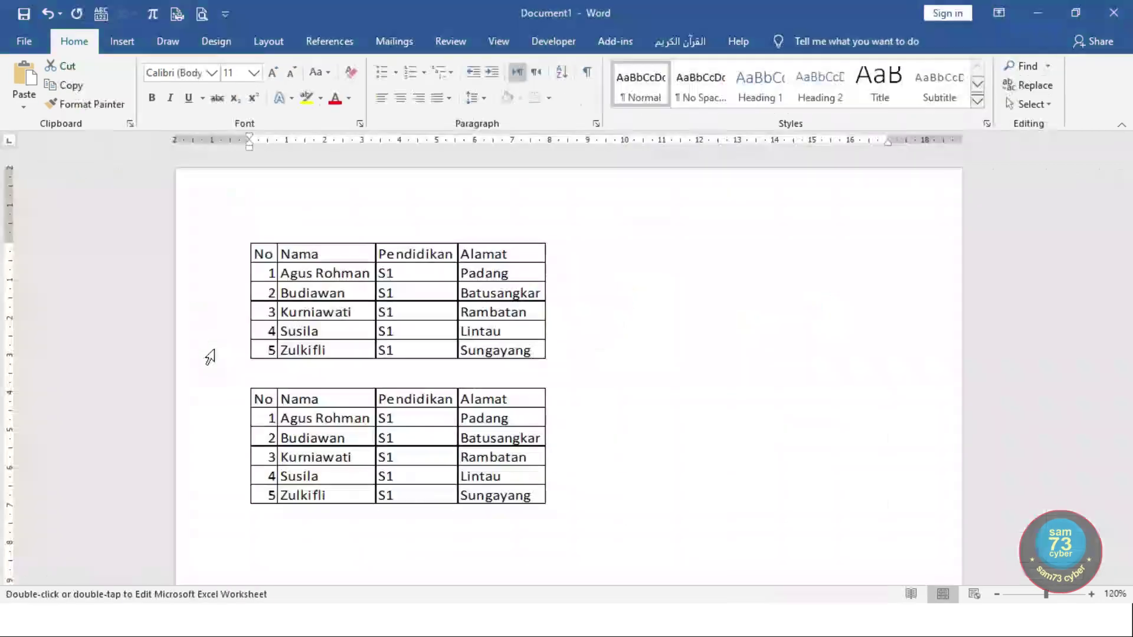
{"action": "left_click", "coordinate": [728, 434]}
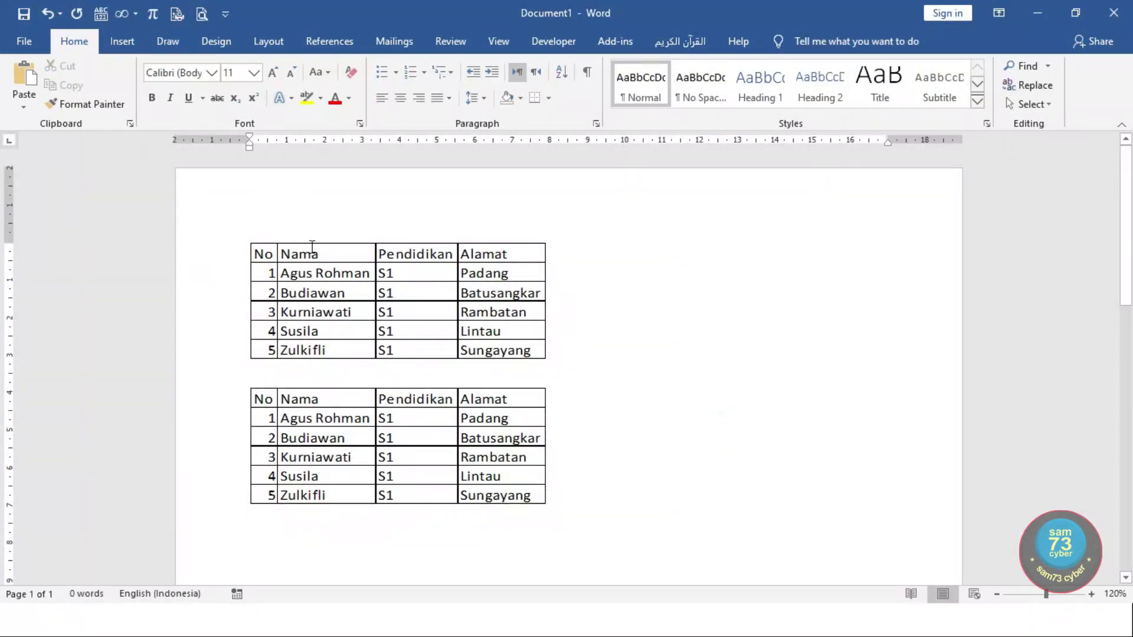
Compare how the upper embedded table and the lower linked table open for editing, returning to Word.
{"action": "left_click", "coordinate": [382, 282]}
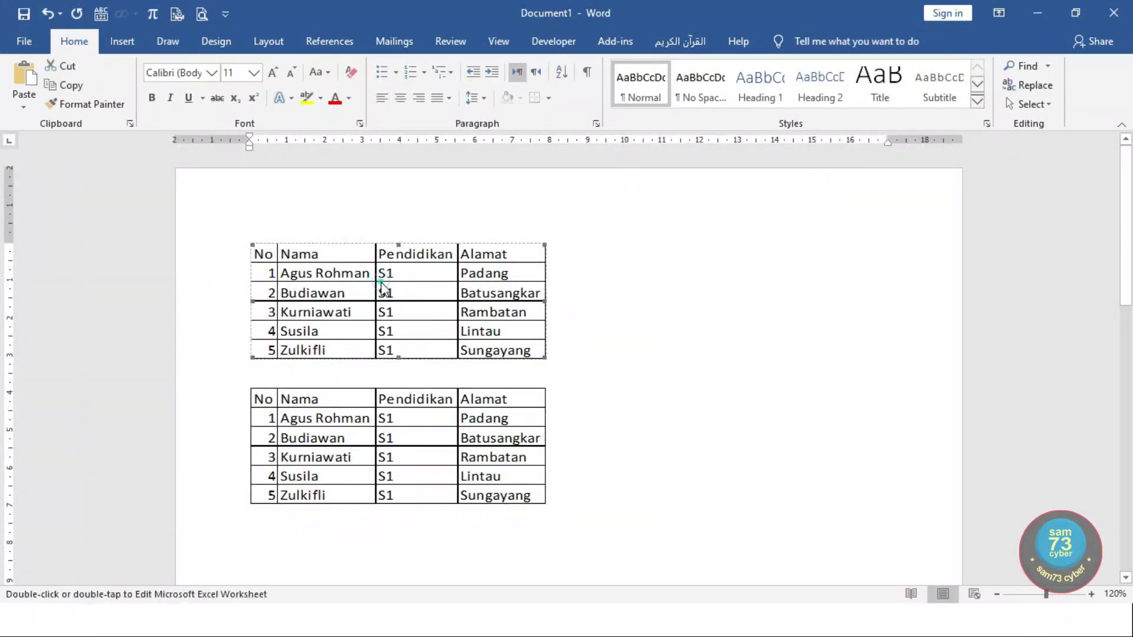
{"action": "double_click", "coordinate": [380, 283]}
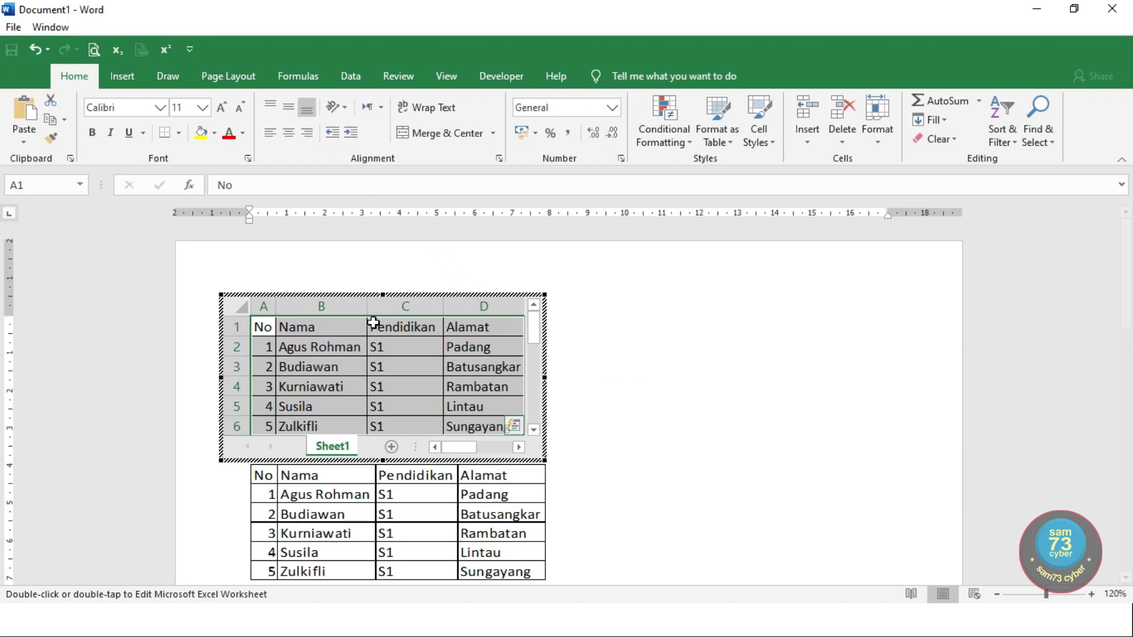
{"action": "left_click", "coordinate": [678, 336]}
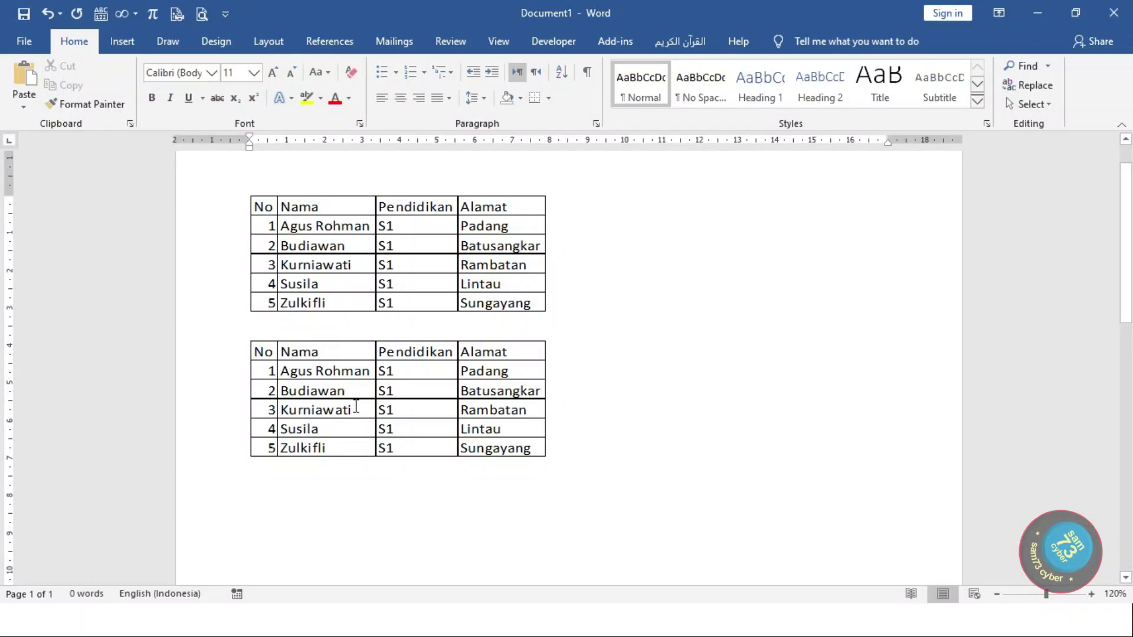
{"action": "double_click", "coordinate": [350, 405]}
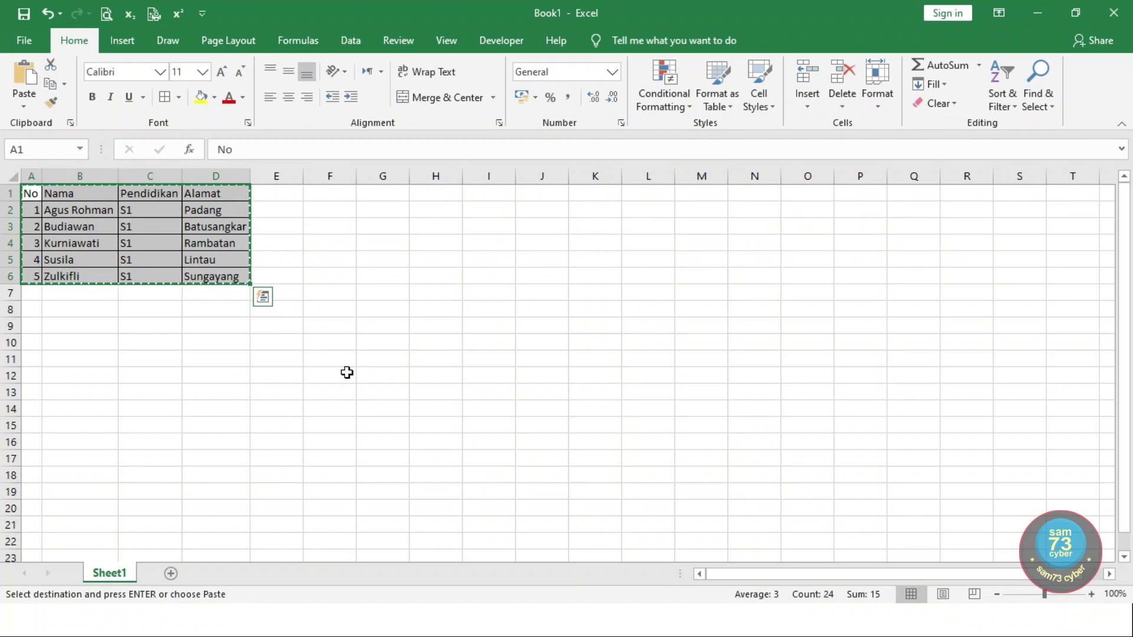
{"action": "key", "text": "alt+Tab"}
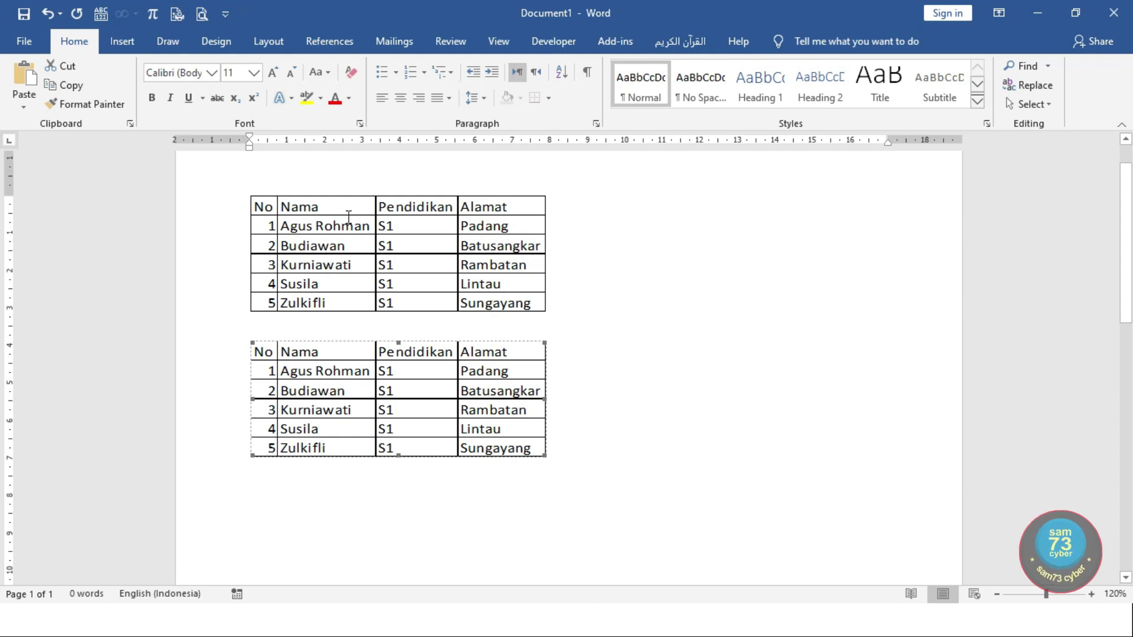
Fill the header row A1:D1 of the upper embedded worksheet with yellow and leave in-place editing.
{"action": "left_click", "coordinate": [346, 223]}
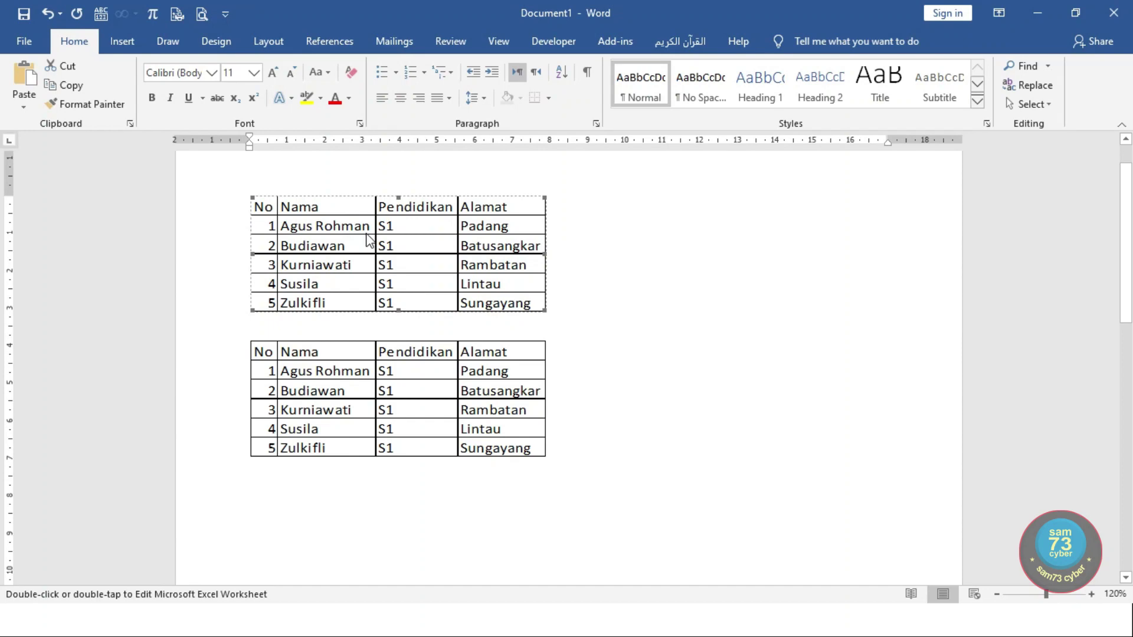
{"action": "double_click", "coordinate": [333, 219]}
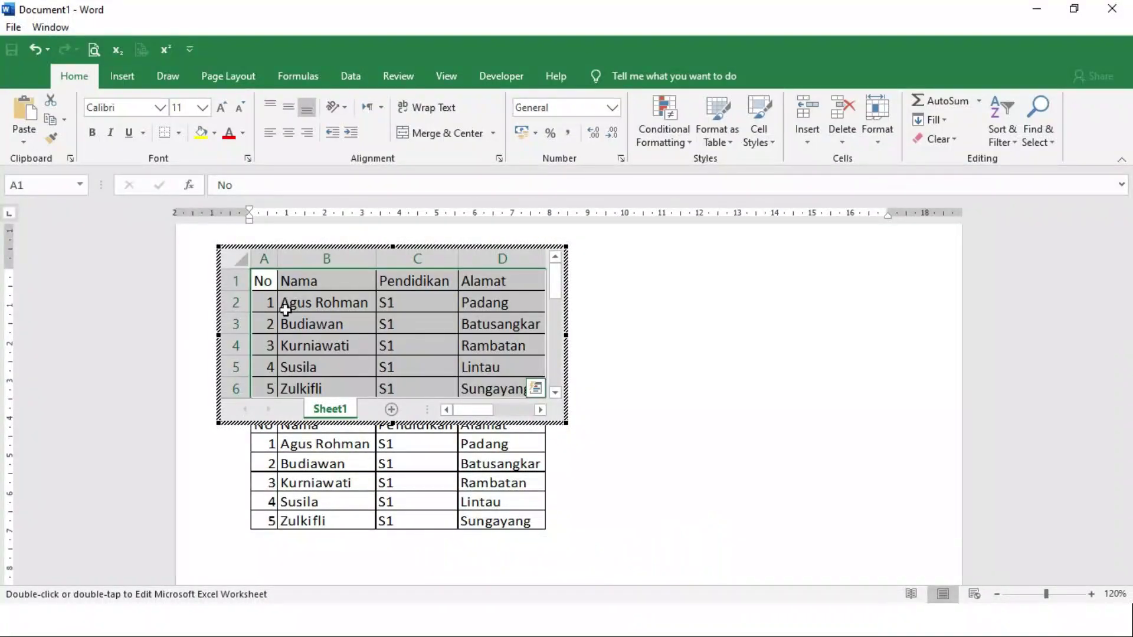
{"action": "left_click", "coordinate": [266, 283]}
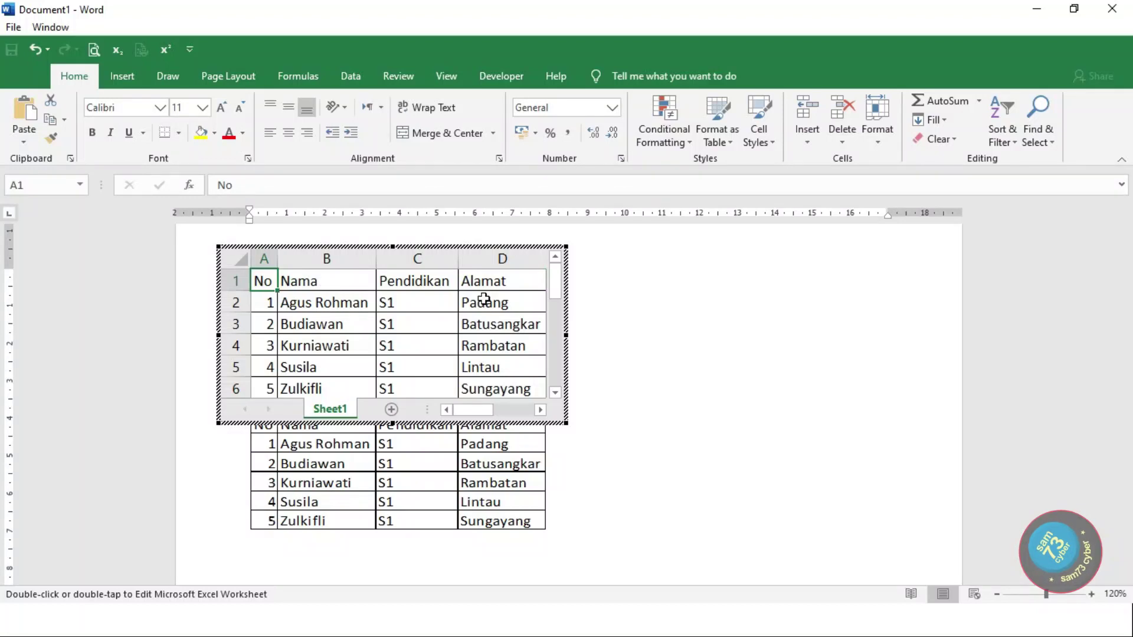
{"action": "left_click", "coordinate": [518, 282], "text": "shift"}
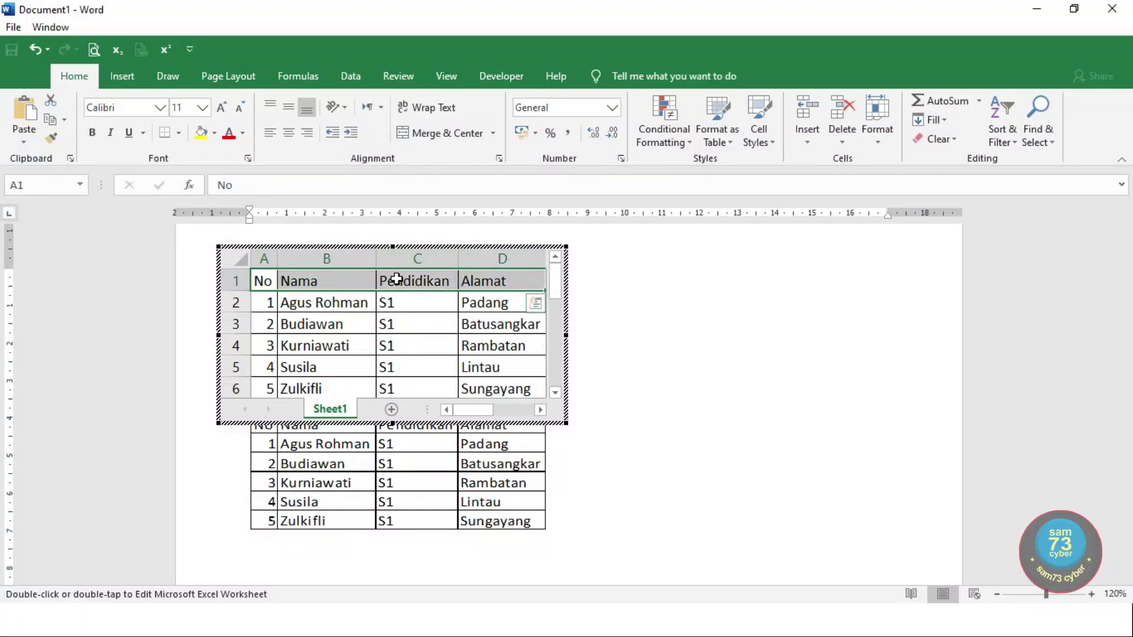
{"action": "left_click", "coordinate": [201, 132]}
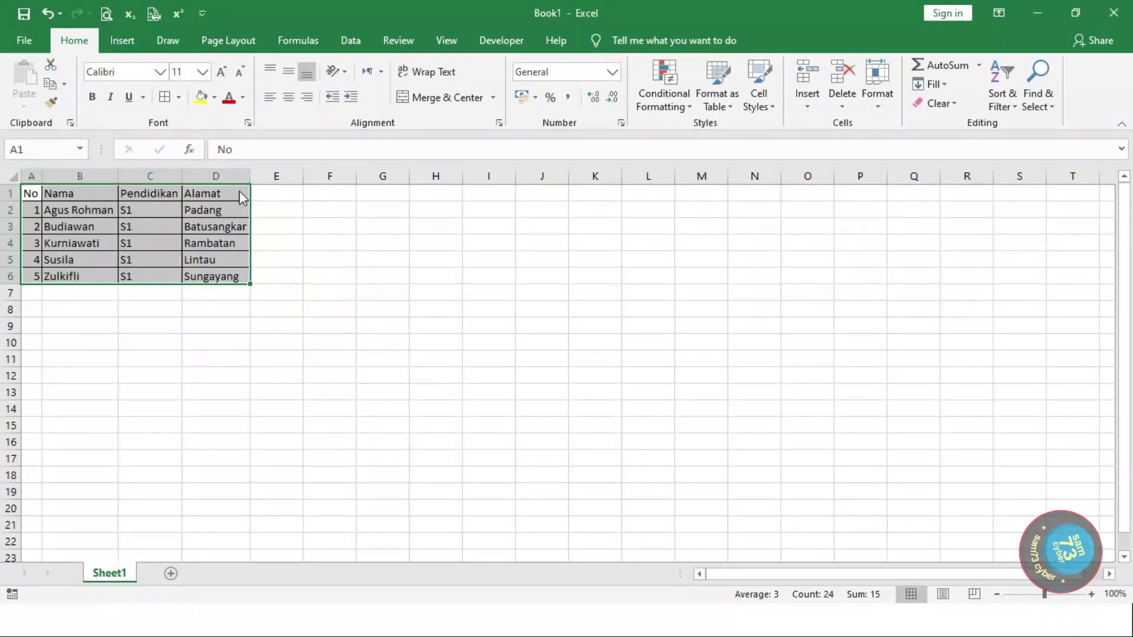
{"action": "key", "text": "alt+Tab"}
{"action": "left_click", "coordinate": [349, 285]}
{"action": "left_click", "coordinate": [620, 247]}
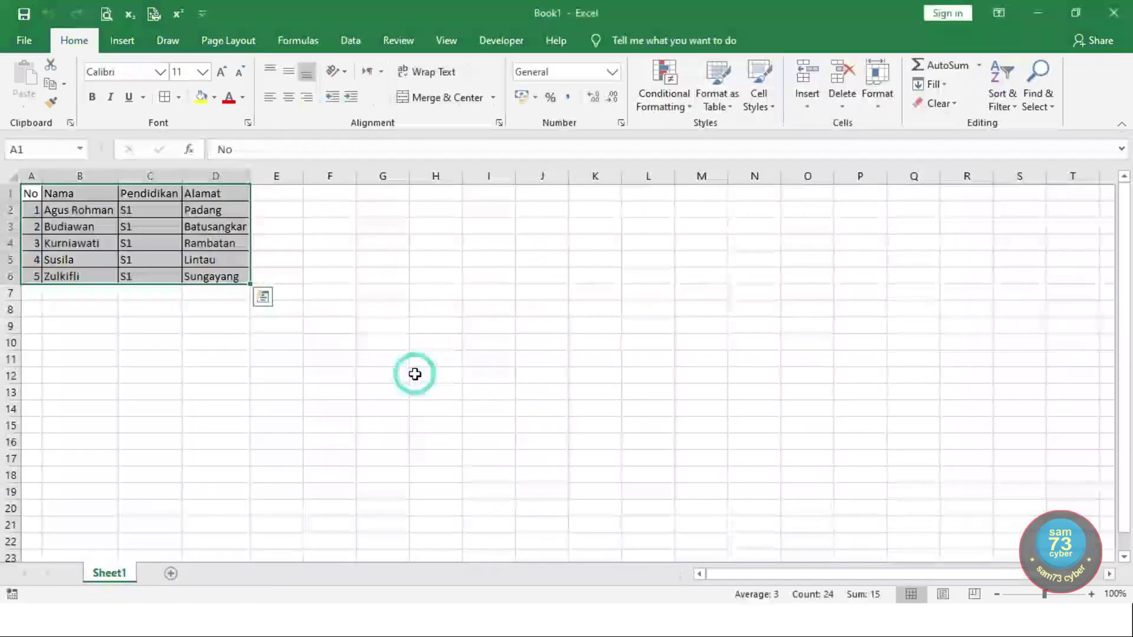
Fill the header row A1:D1 in the linked table's source workbook with light green, and return to Word.
{"action": "left_click", "coordinate": [28, 193]}
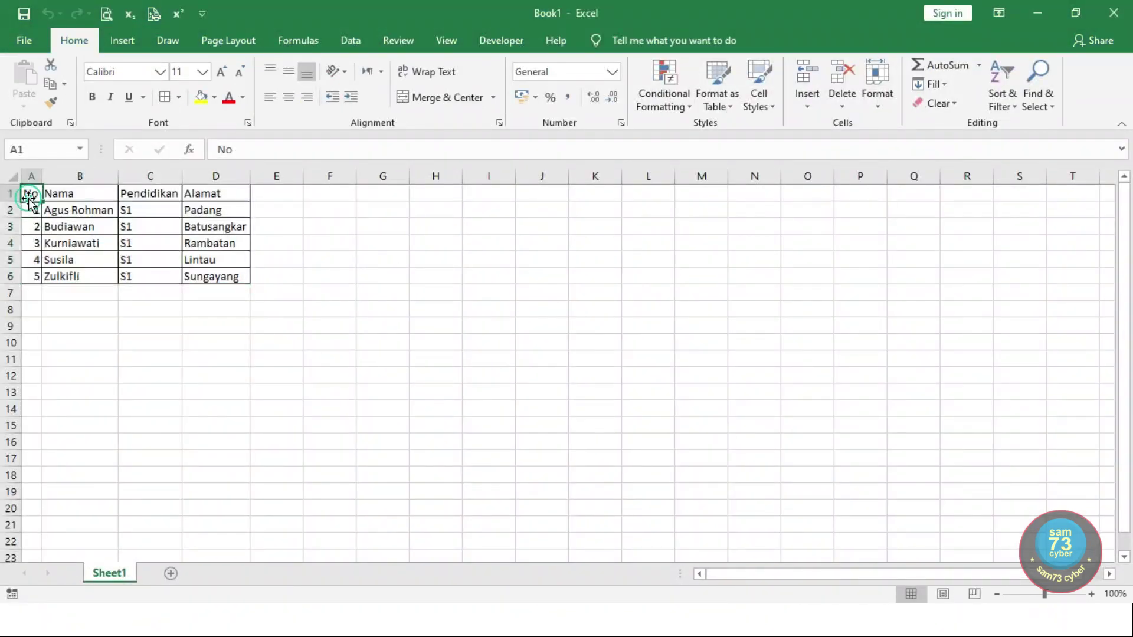
{"action": "left_click", "coordinate": [235, 194], "text": "shift"}
{"action": "left_click", "coordinate": [214, 98]}
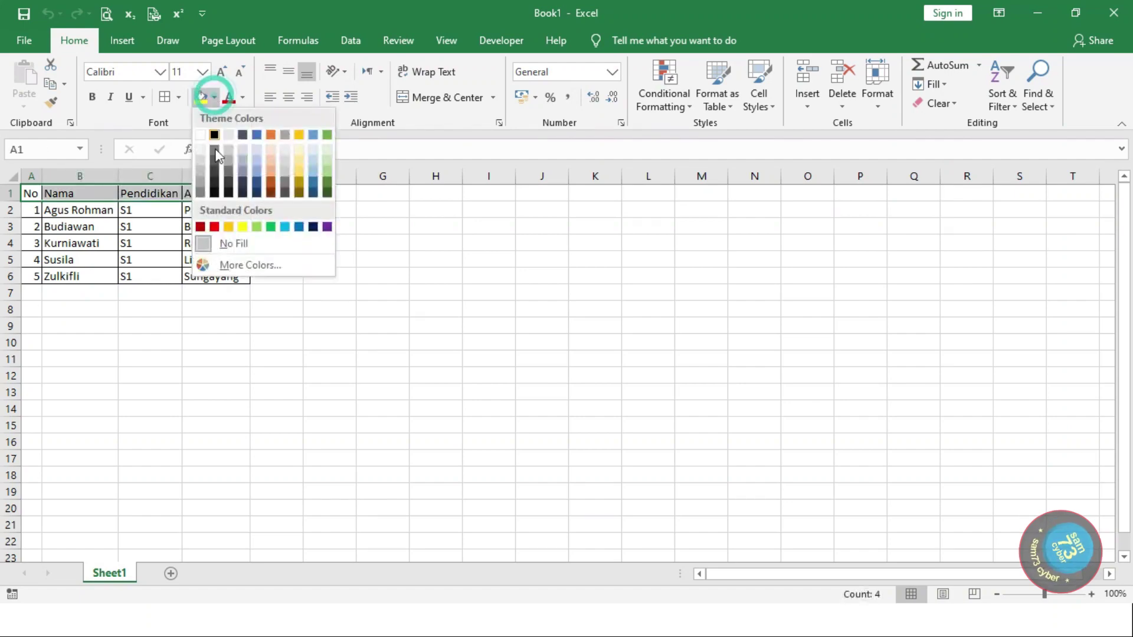
{"action": "left_click", "coordinate": [256, 227]}
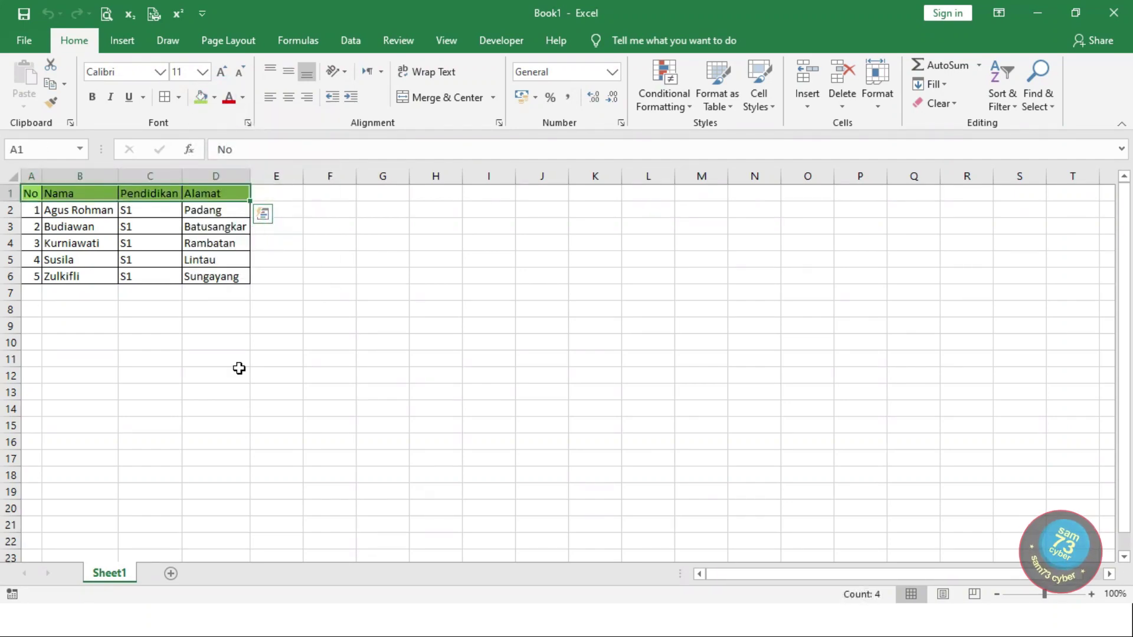
{"action": "key", "text": "alt+Tab"}
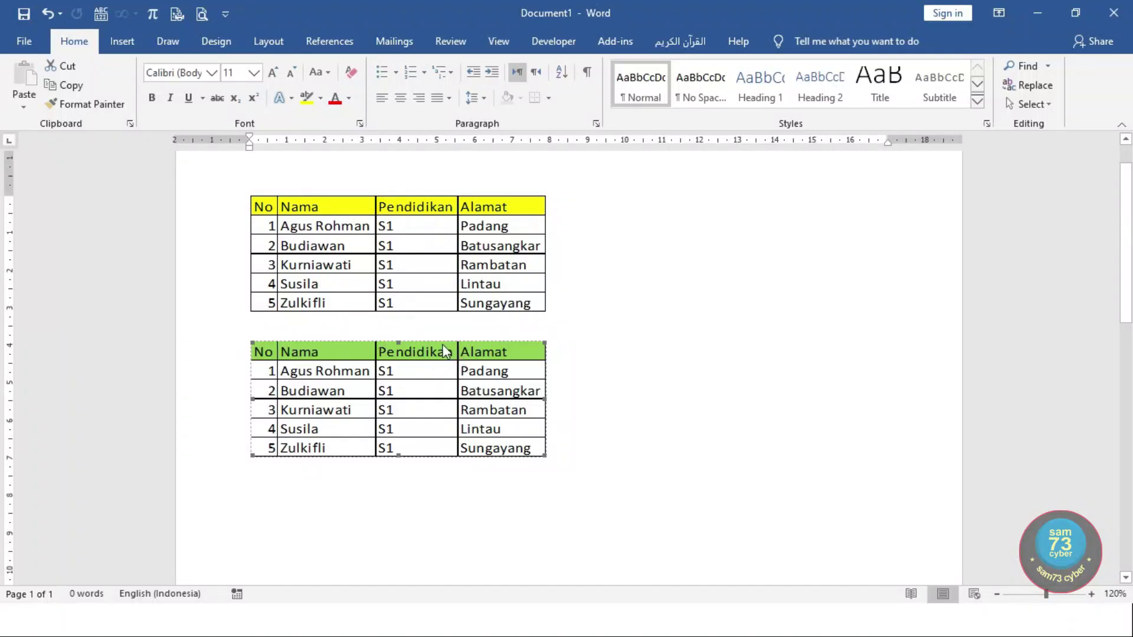
Open the lower linked table's source workbook and place its restored Excel window beside the tables in the Word document.
{"action": "double_click", "coordinate": [448, 358]}
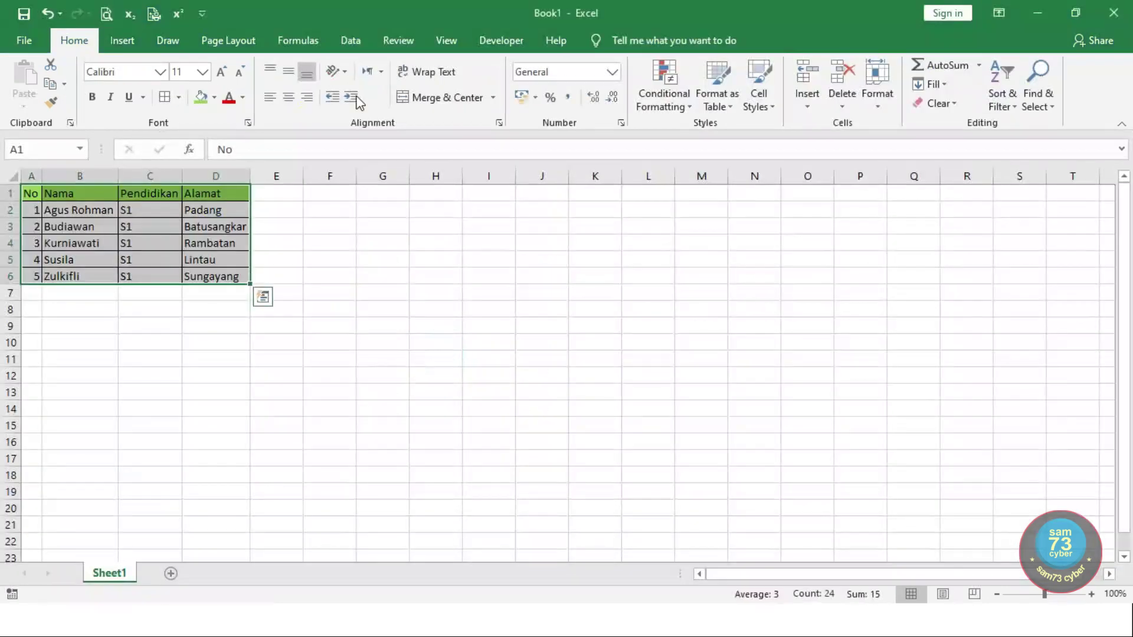
{"action": "double_click", "coordinate": [363, 13]}
{"action": "left_click_drag", "start_coordinate": [663, 154], "coordinate": [886, 119]}
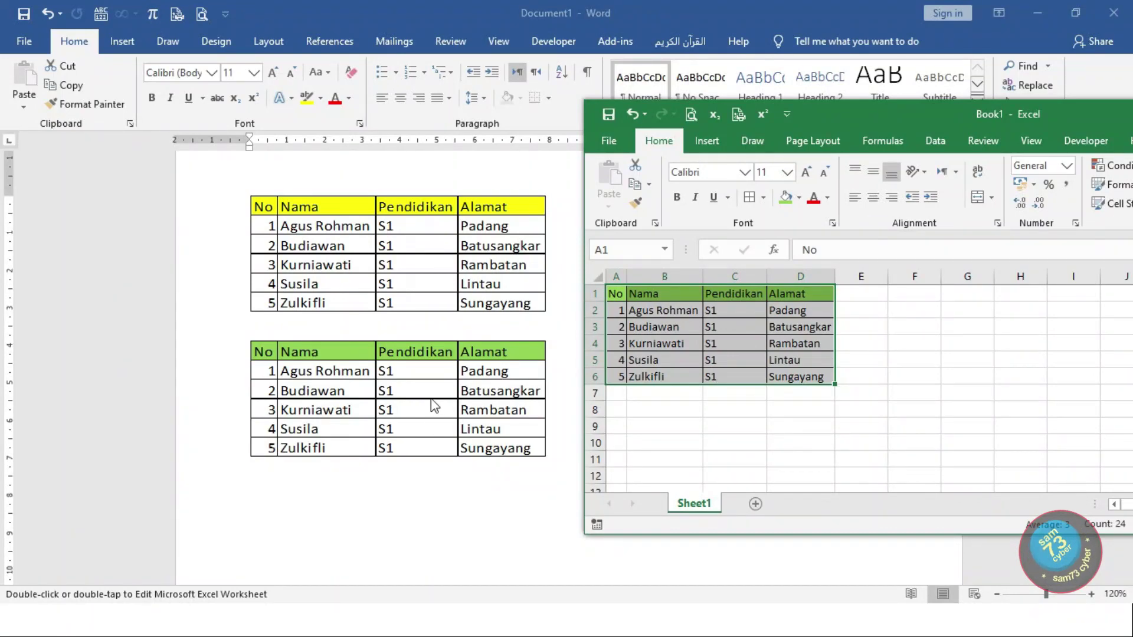
Set the font colour of A3:D3 in the linked source worksheet to red.
{"action": "left_click", "coordinate": [661, 327]}
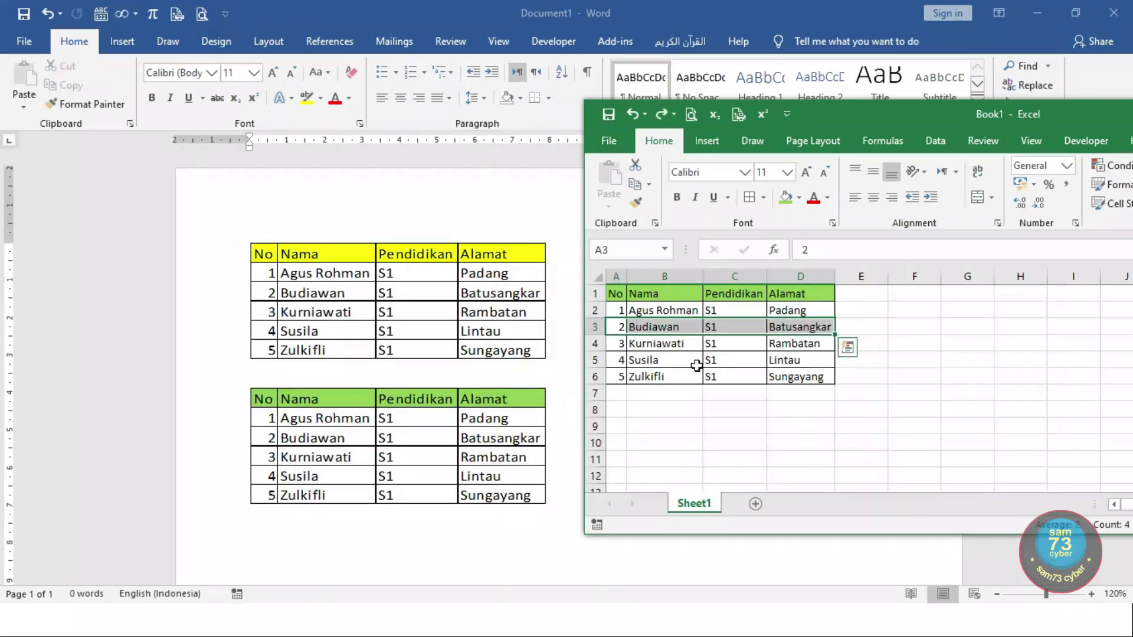
{"action": "left_click", "coordinate": [694, 363]}
{"action": "left_click", "coordinate": [620, 324]}
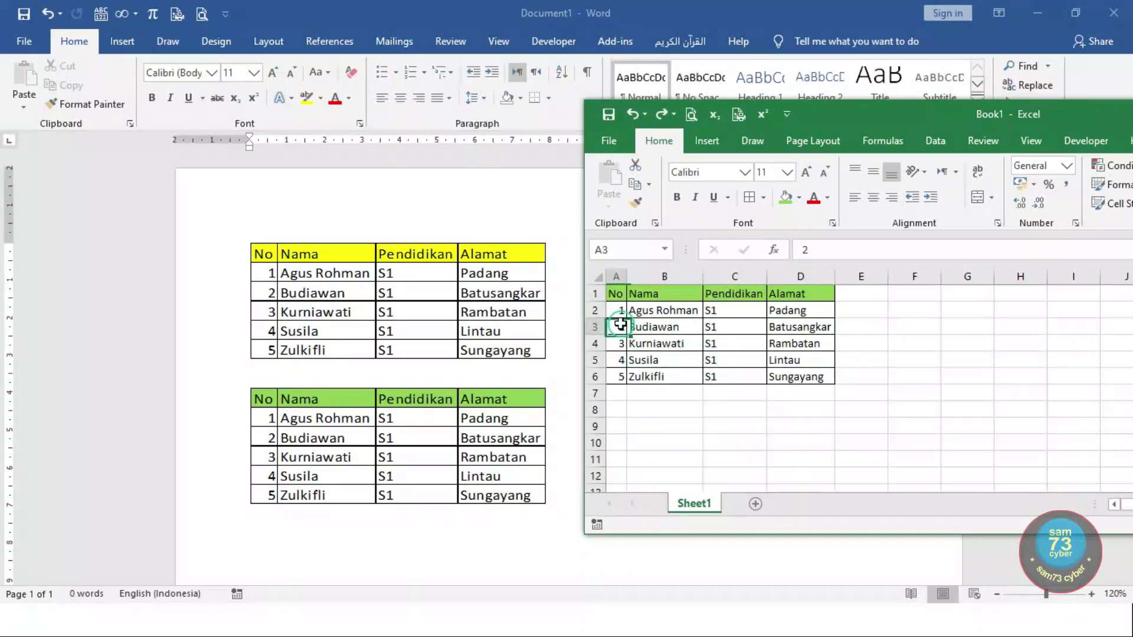
{"action": "left_click", "coordinate": [819, 331], "text": "shift"}
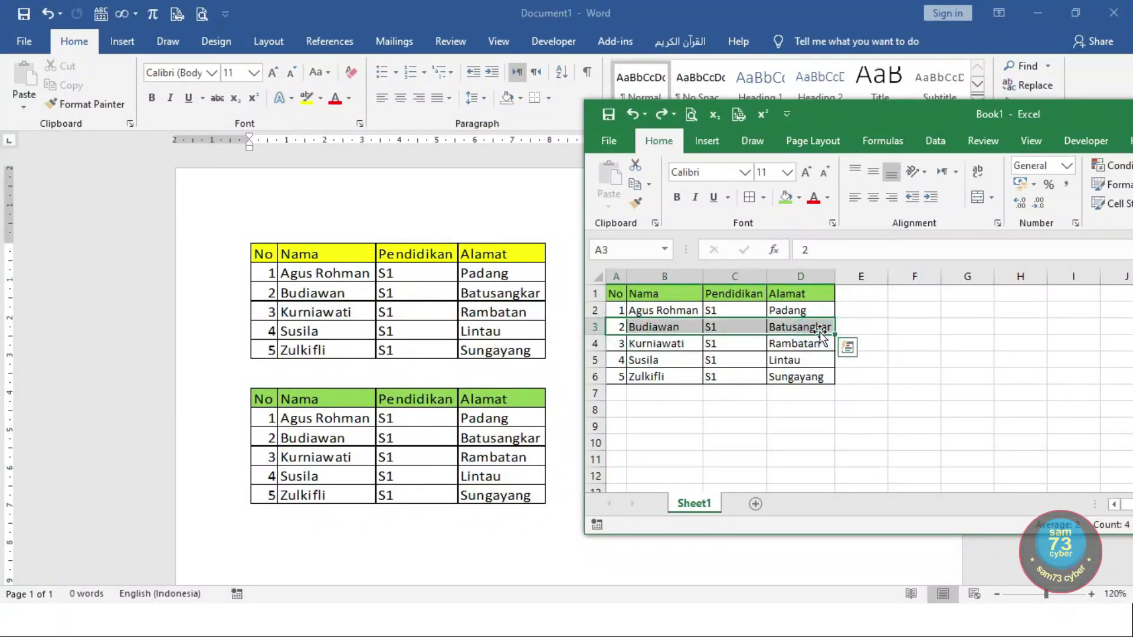
{"action": "left_click", "coordinate": [817, 201]}
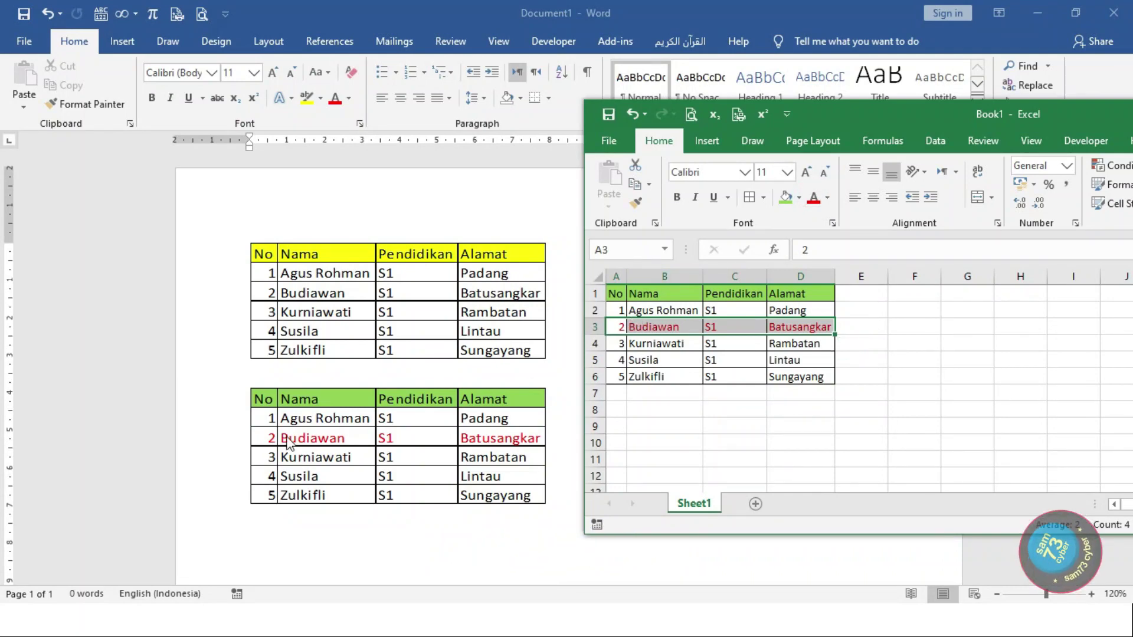
Fill the last data row, A6:D6, in the linked source worksheet with yellow.
{"action": "left_click", "coordinate": [618, 377]}
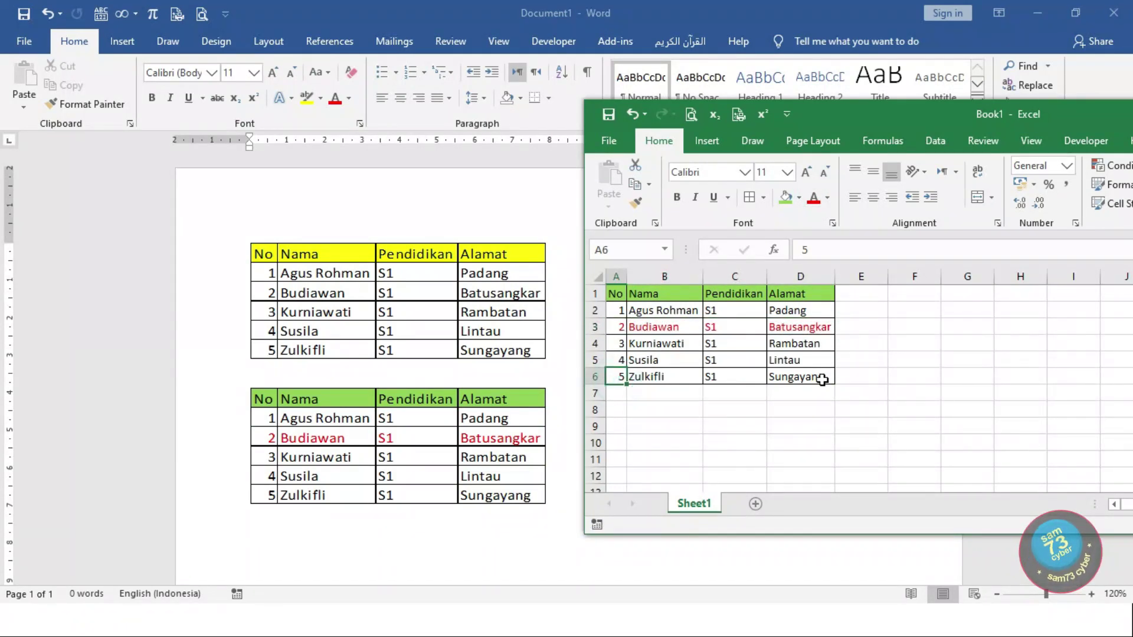
{"action": "left_click", "coordinate": [822, 379], "text": "shift"}
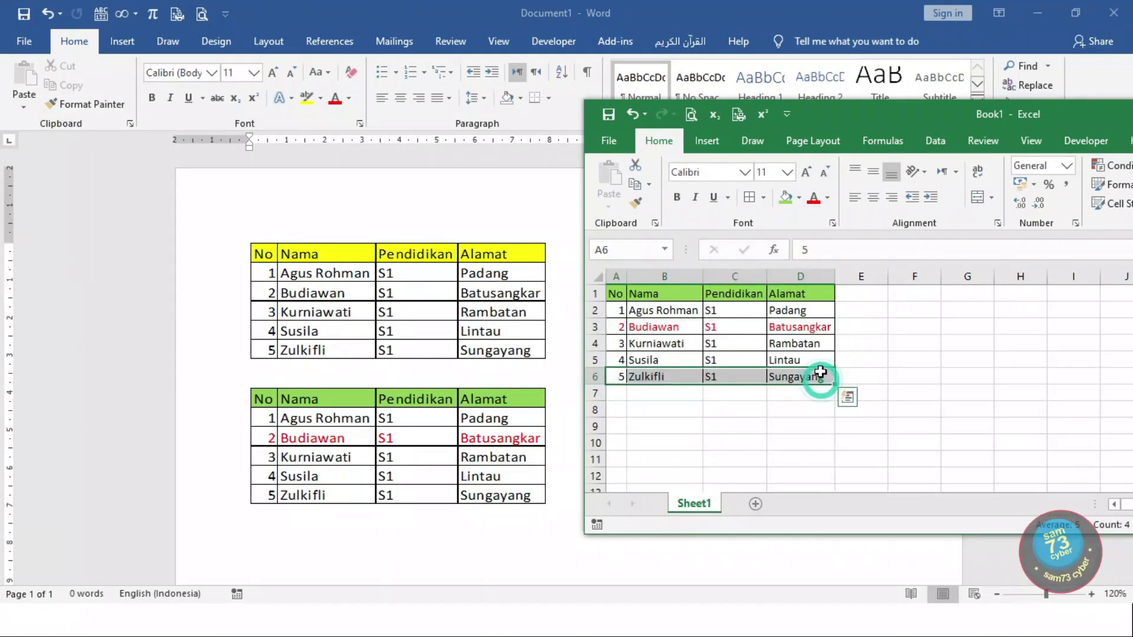
{"action": "left_click", "coordinate": [800, 202]}
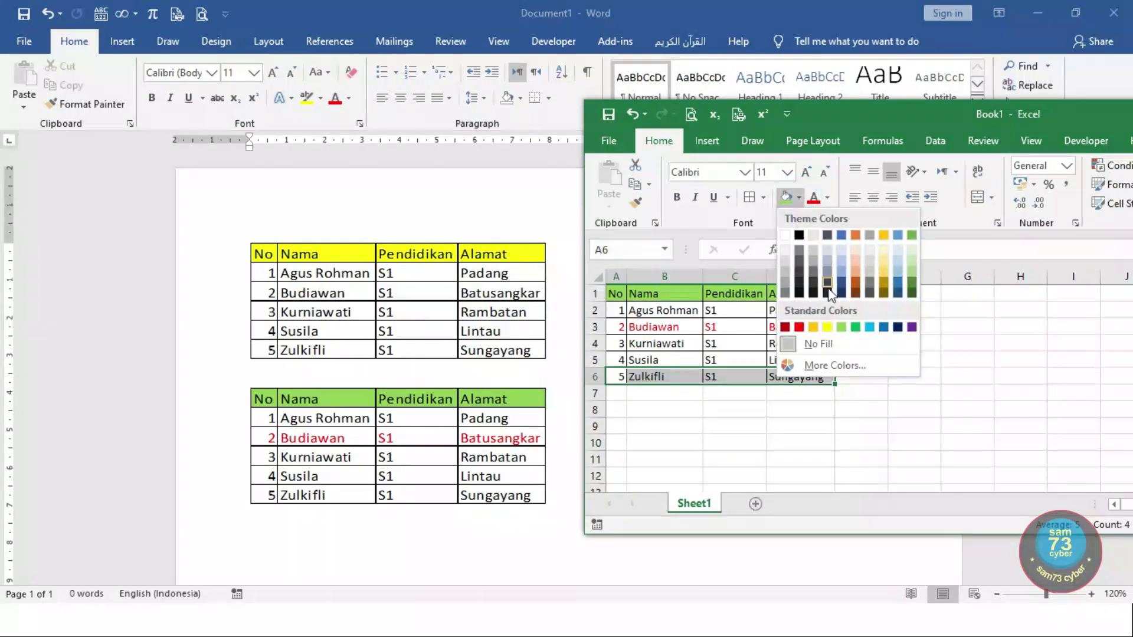
{"action": "left_click", "coordinate": [827, 327]}
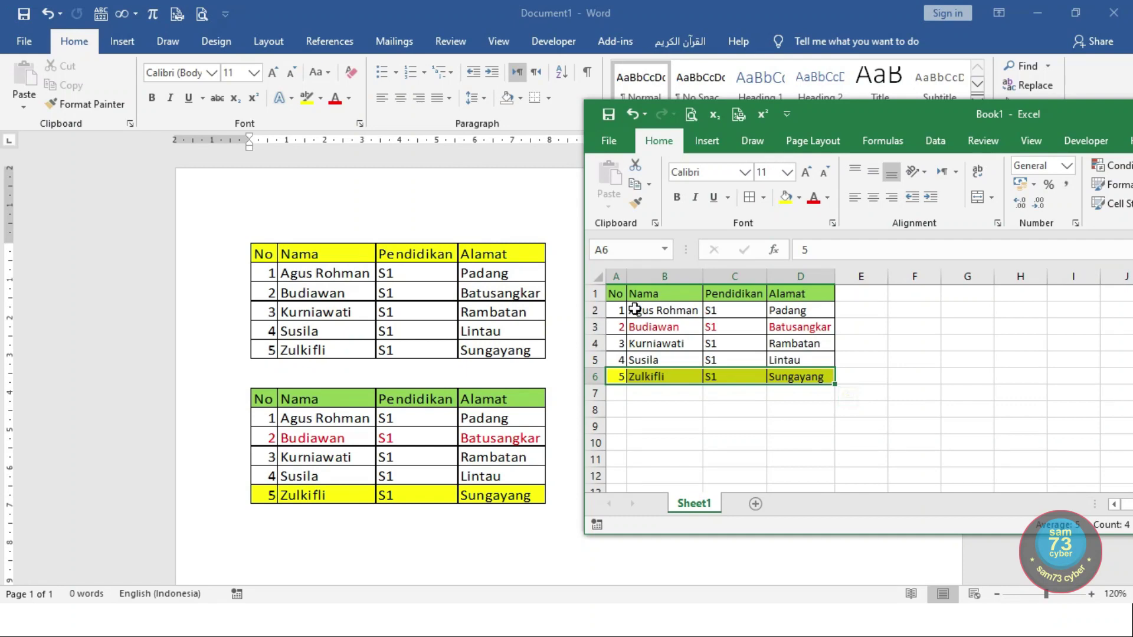
Change the font of B2:D2 in the source worksheet to Aclonica and check the linked table in Word, returning to the workbook.
{"action": "left_click_drag", "start_coordinate": [634, 309], "coordinate": [808, 318]}
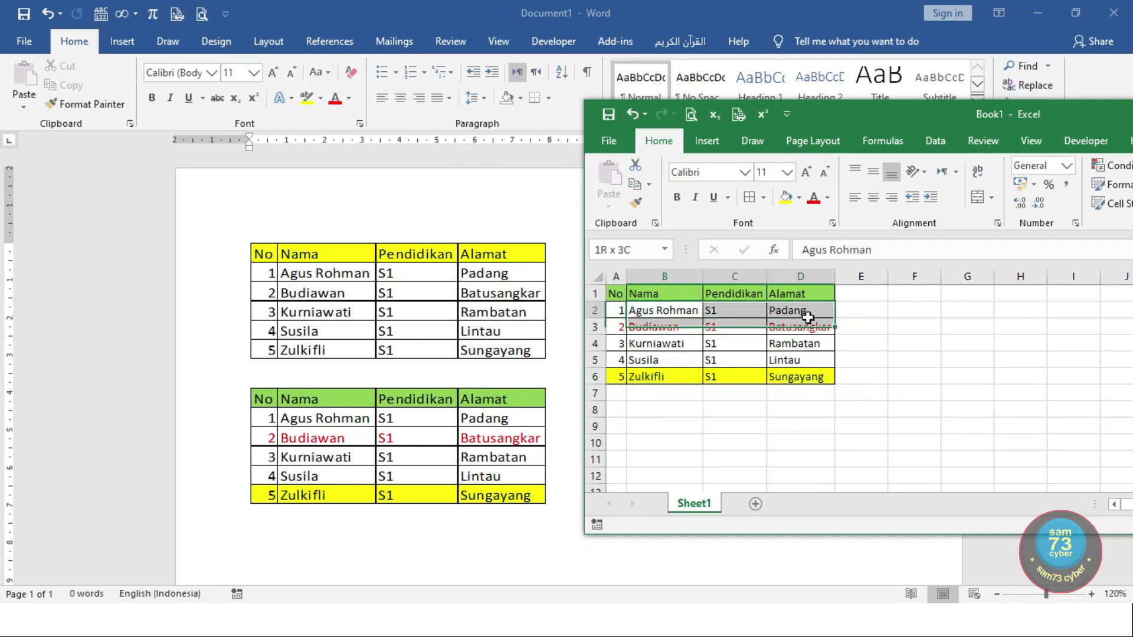
{"action": "left_click", "coordinate": [745, 172]}
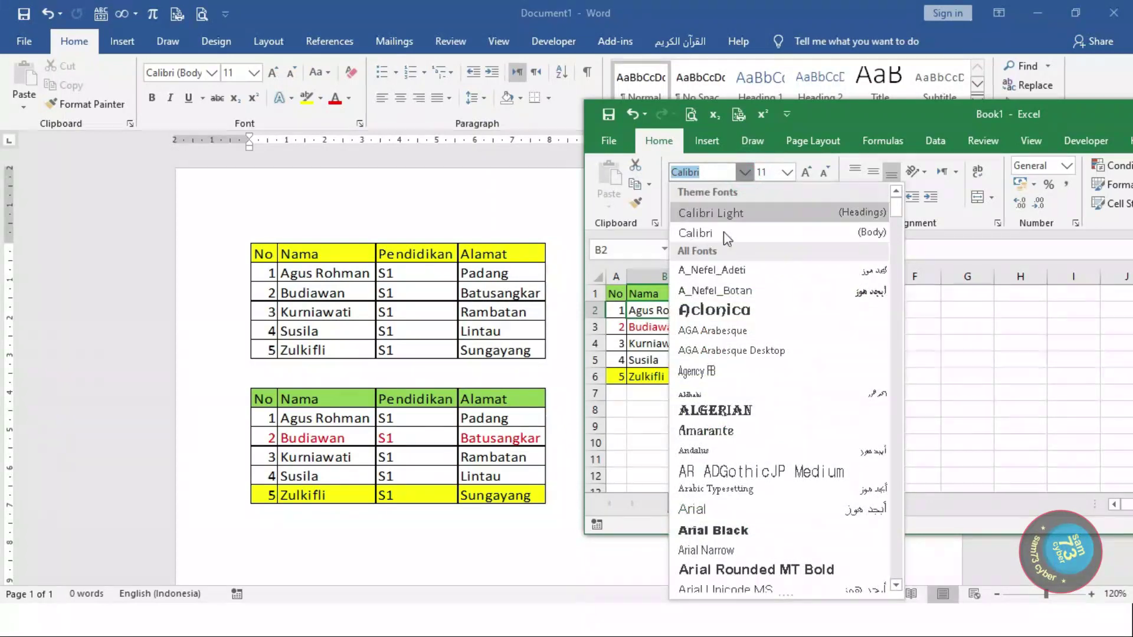
{"action": "left_click", "coordinate": [717, 310]}
{"action": "left_click", "coordinate": [926, 391]}
{"action": "scroll", "coordinate": [664, 462], "scroll_direction": "down", "scroll_amount": 2}
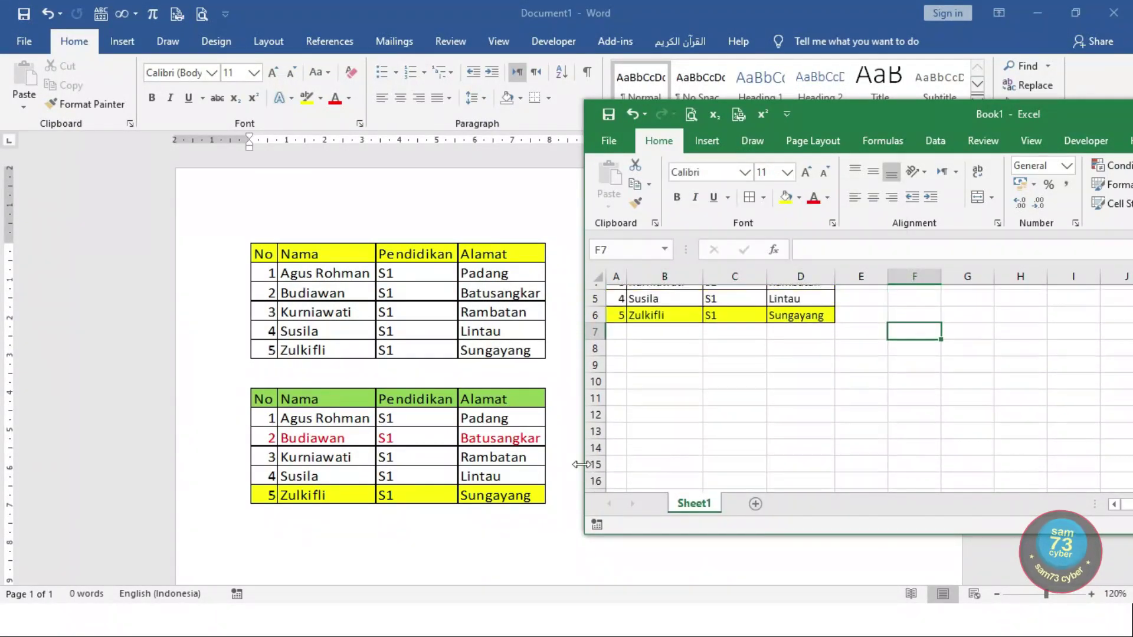
{"action": "scroll", "coordinate": [665, 462], "scroll_direction": "up", "scroll_amount": 1}
{"action": "left_click", "coordinate": [392, 452]}
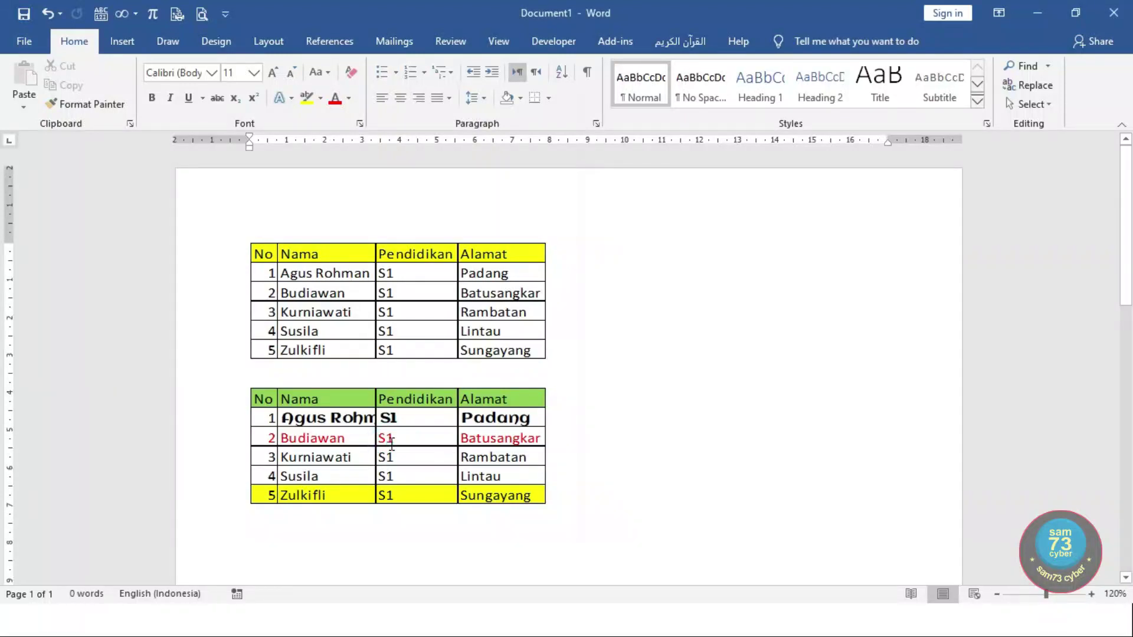
{"action": "left_click", "coordinate": [754, 360]}
{"action": "key", "text": "alt+Tab"}
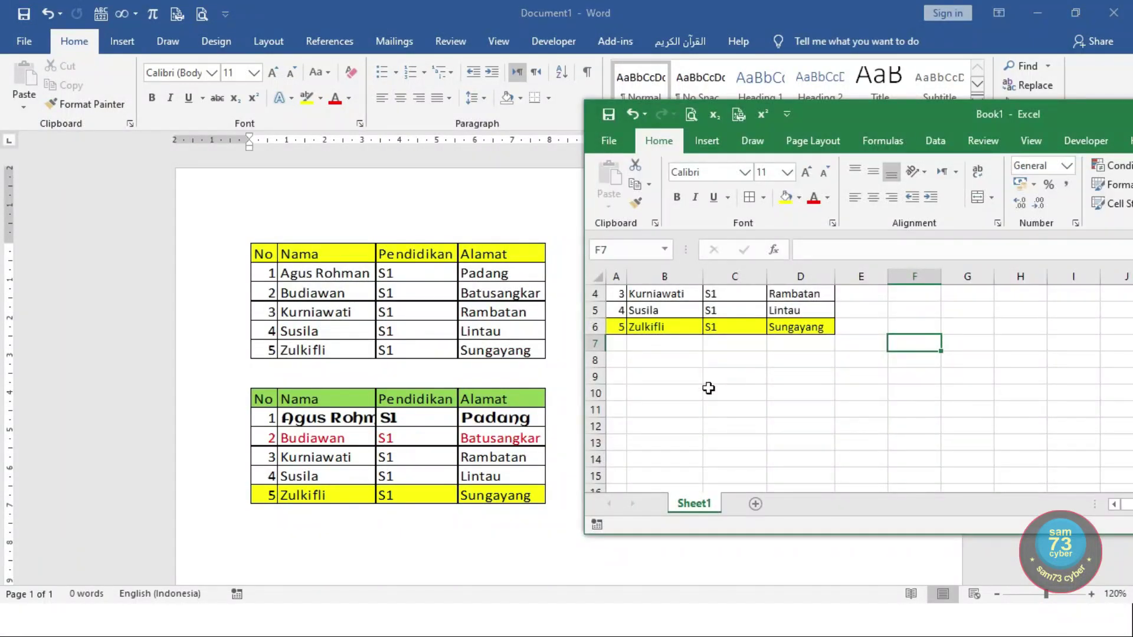
{"action": "scroll", "coordinate": [696, 362], "scroll_direction": "up", "scroll_amount": 1}
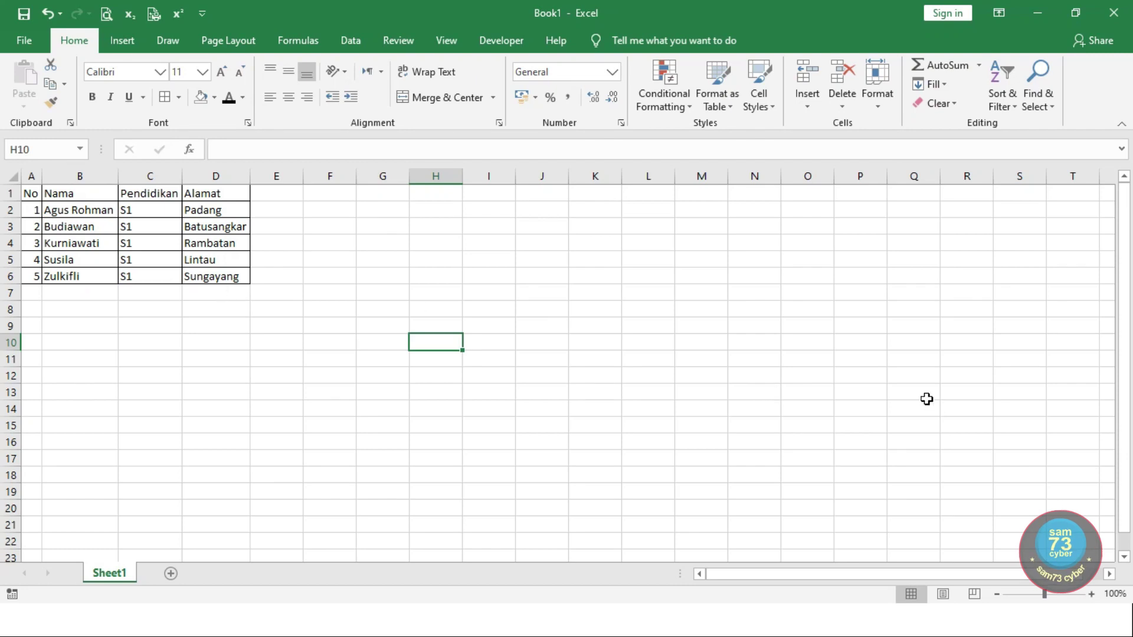
Save the workbook as "Sumber Data" in the DATA PRAKTIK folder on the Desktop.
{"action": "key", "text": "ctrl+s"}
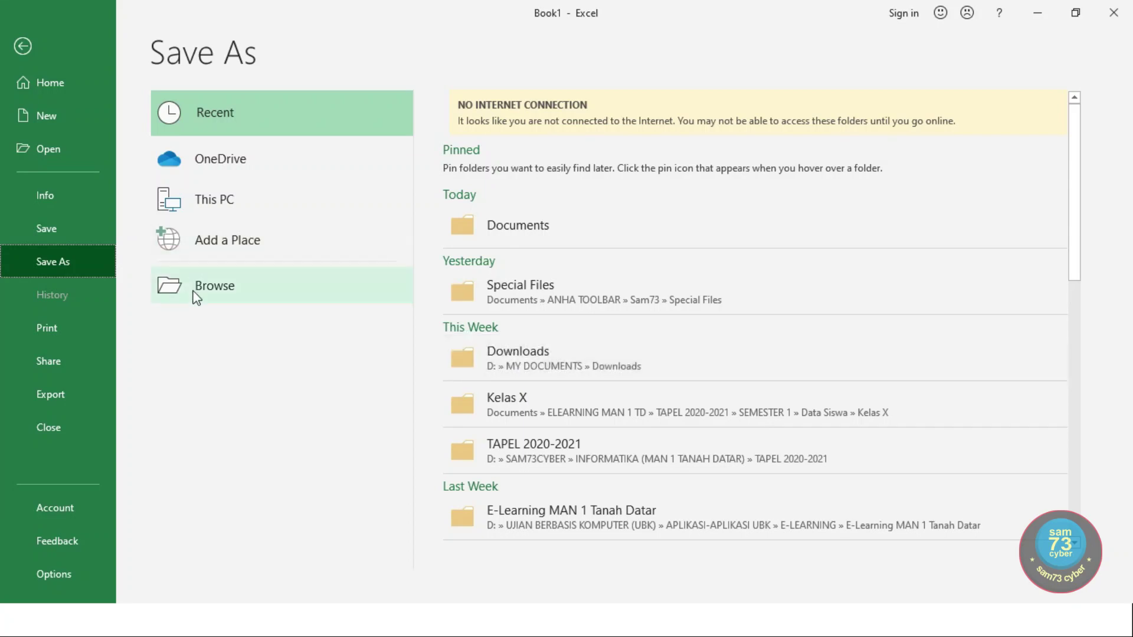
{"action": "left_click", "coordinate": [232, 284]}
{"action": "type", "text": "Sumber Data"}
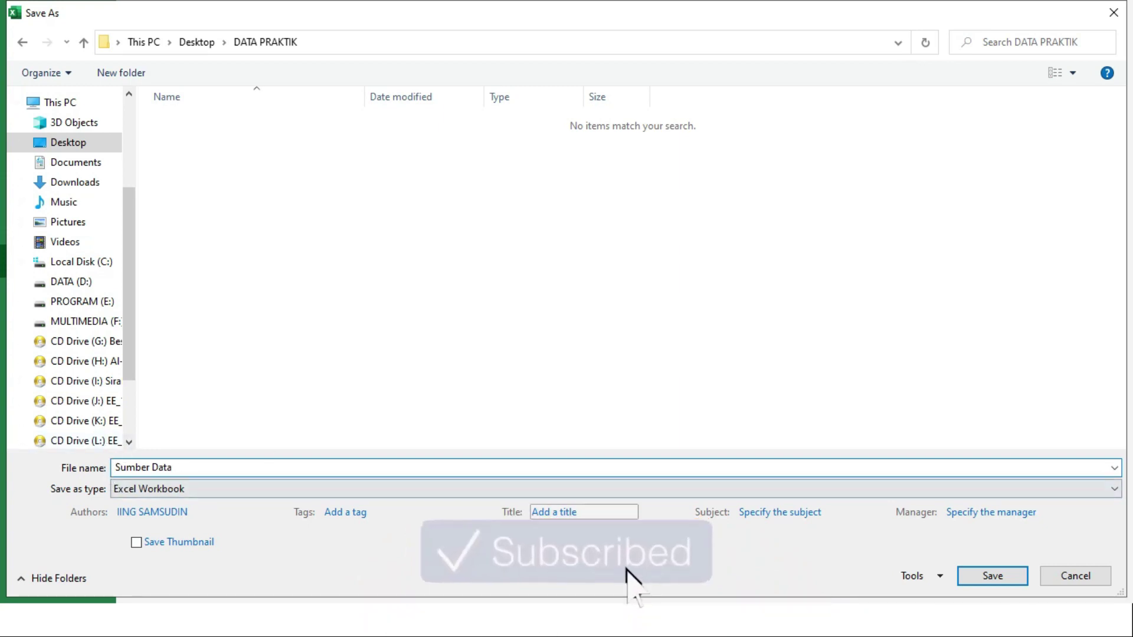
{"action": "left_click", "coordinate": [992, 576]}
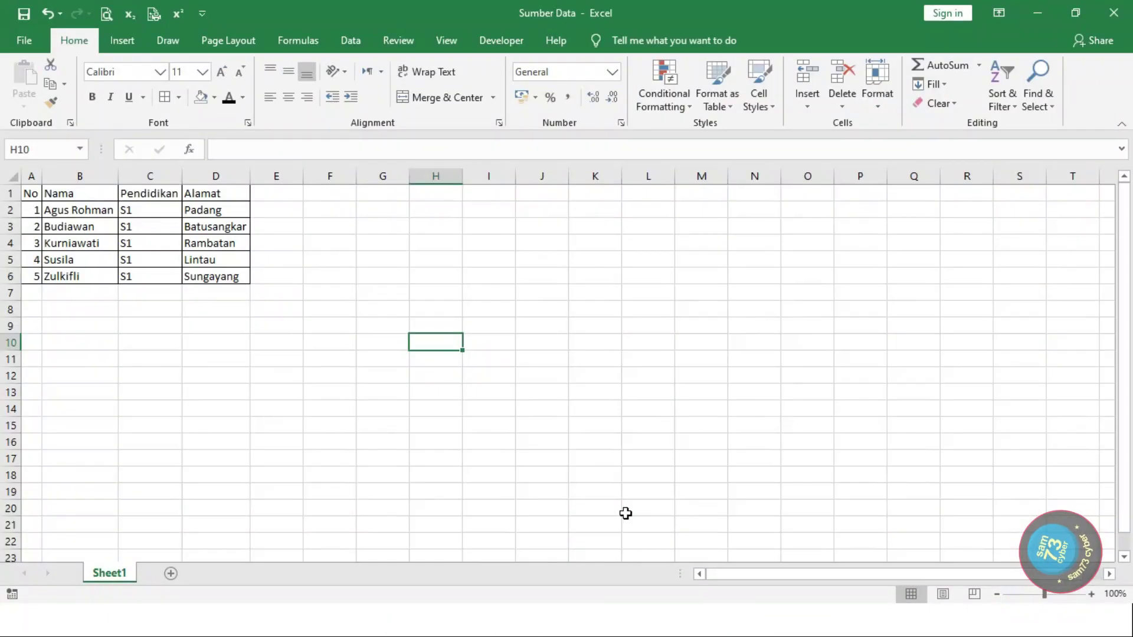
Switch to the Word document and delete both worksheet tables.
{"action": "key", "text": "alt+Tab"}
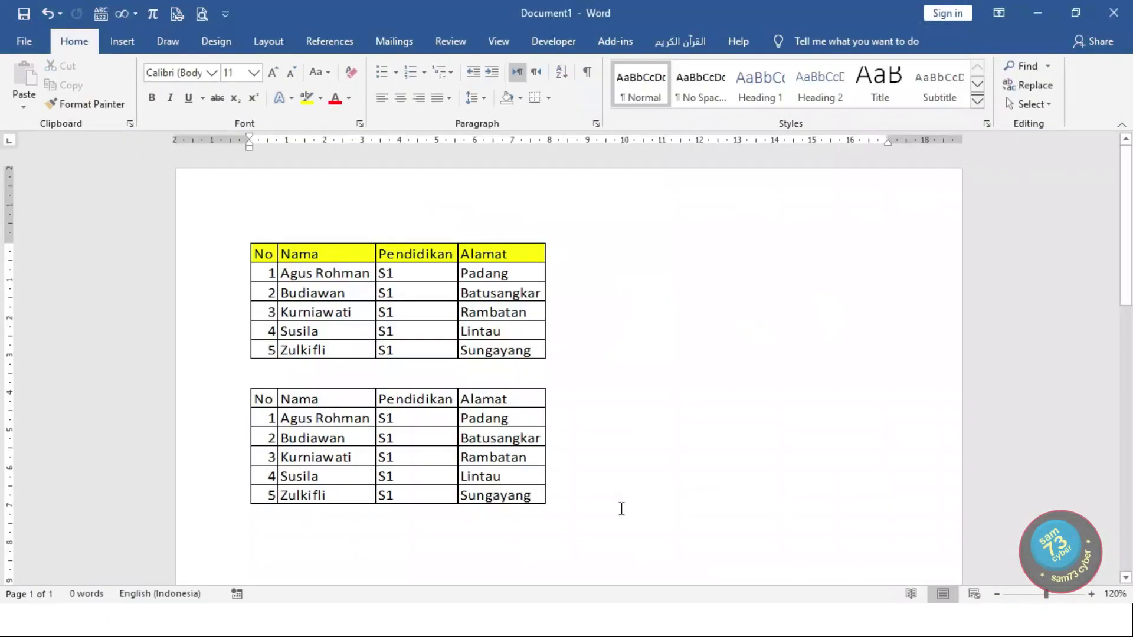
{"action": "key", "text": "ctrl+a"}
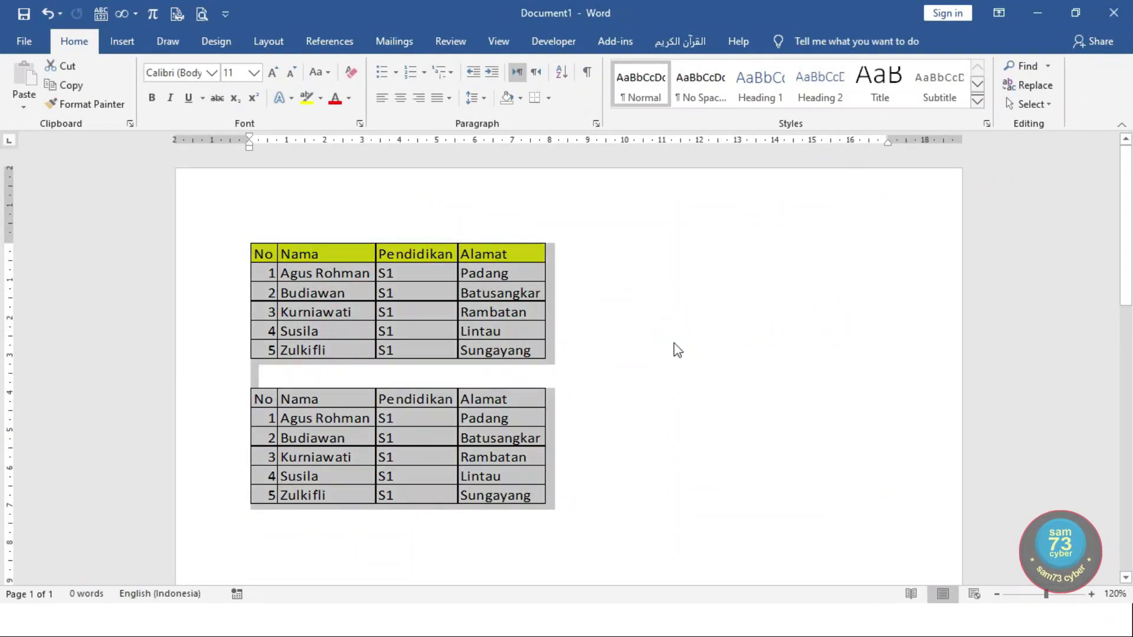
{"action": "key", "text": "Delete"}
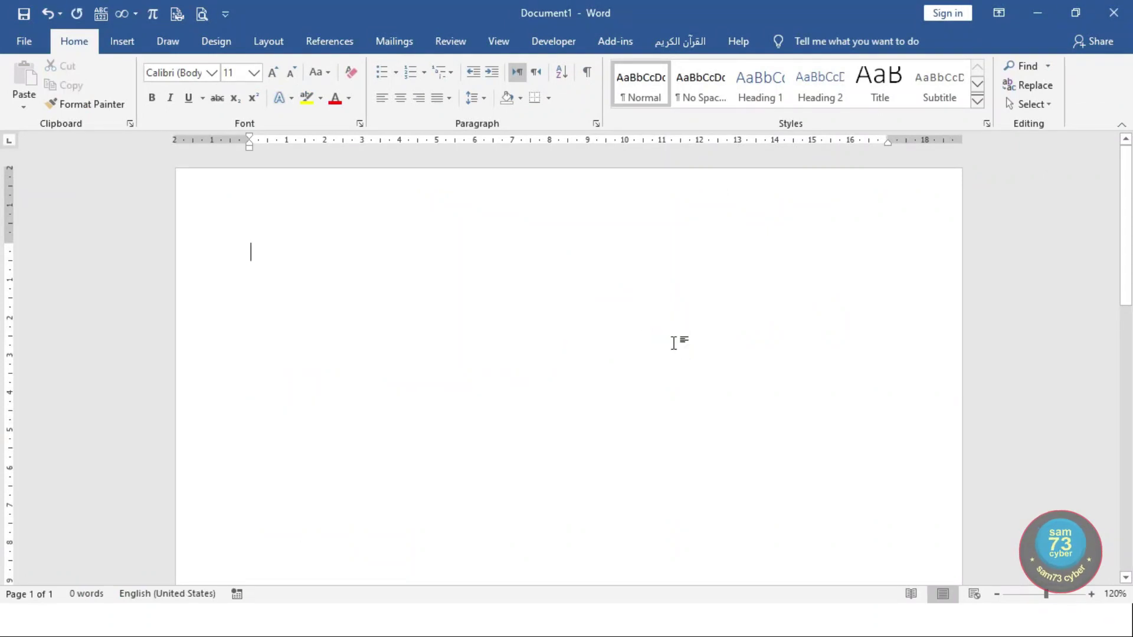
Enter the workbook's column headings No, Nama, Pendidikan and Alamat in Word as separate lines with tab-aligned colons, checking them against the worksheet.
{"action": "key", "text": "alt+Tab"}
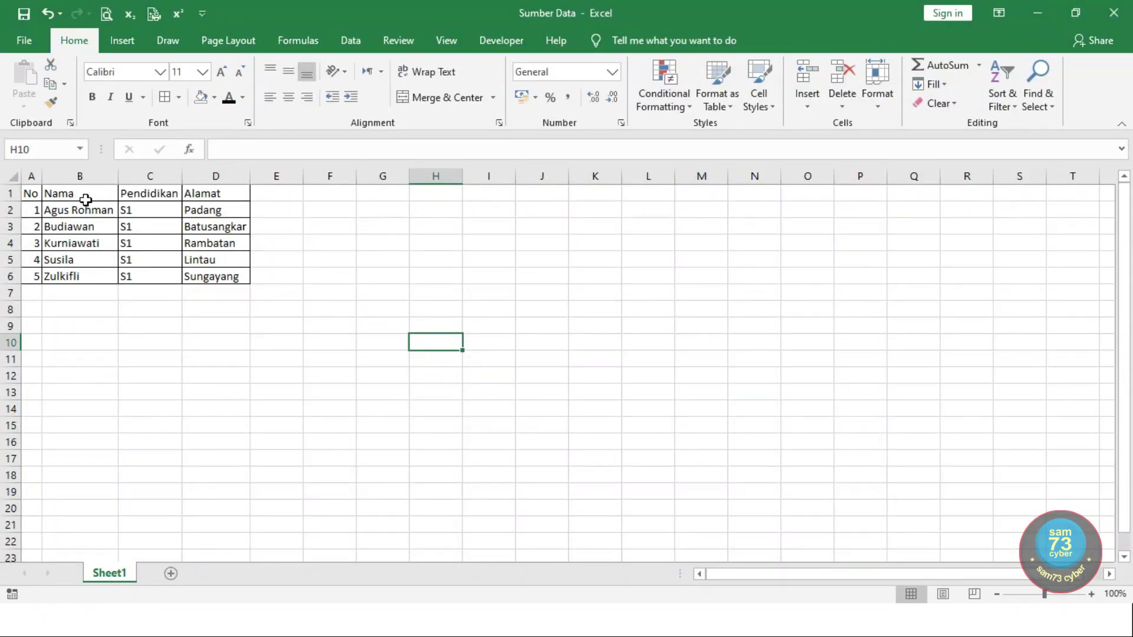
{"action": "key", "text": "alt+Tab"}
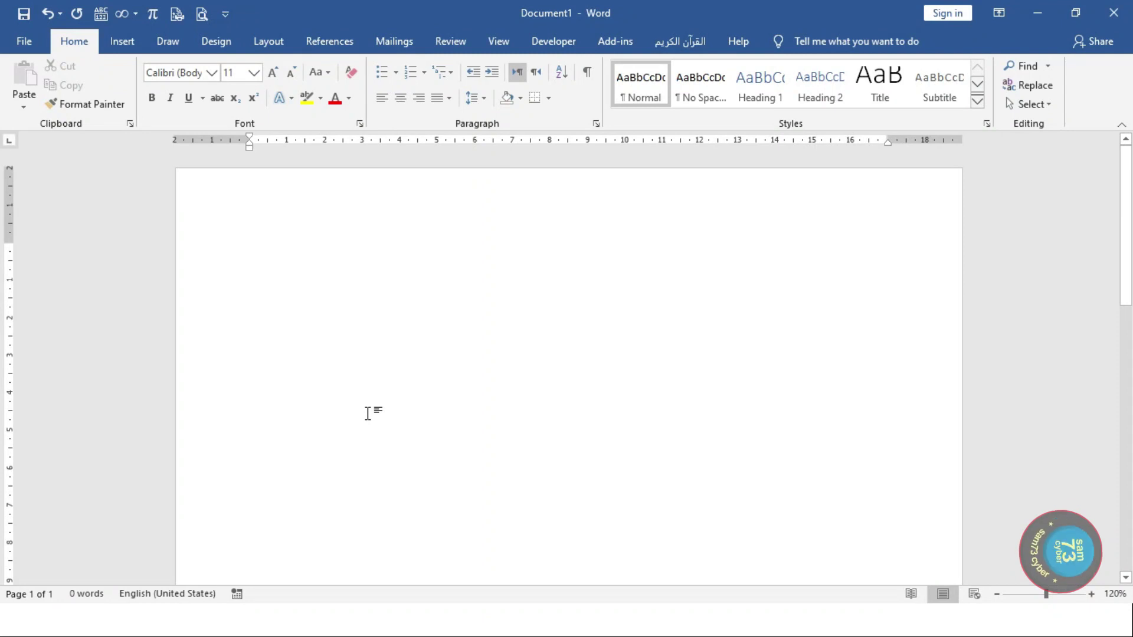
{"action": "key", "text": "Tab"}
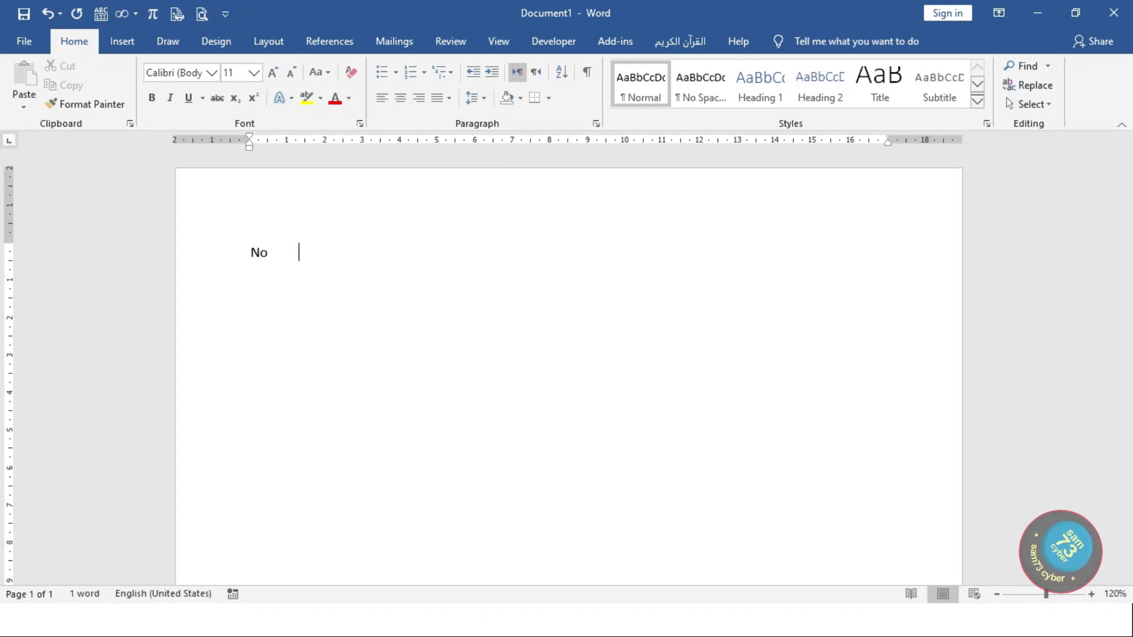
{"action": "type", "text": ":"}
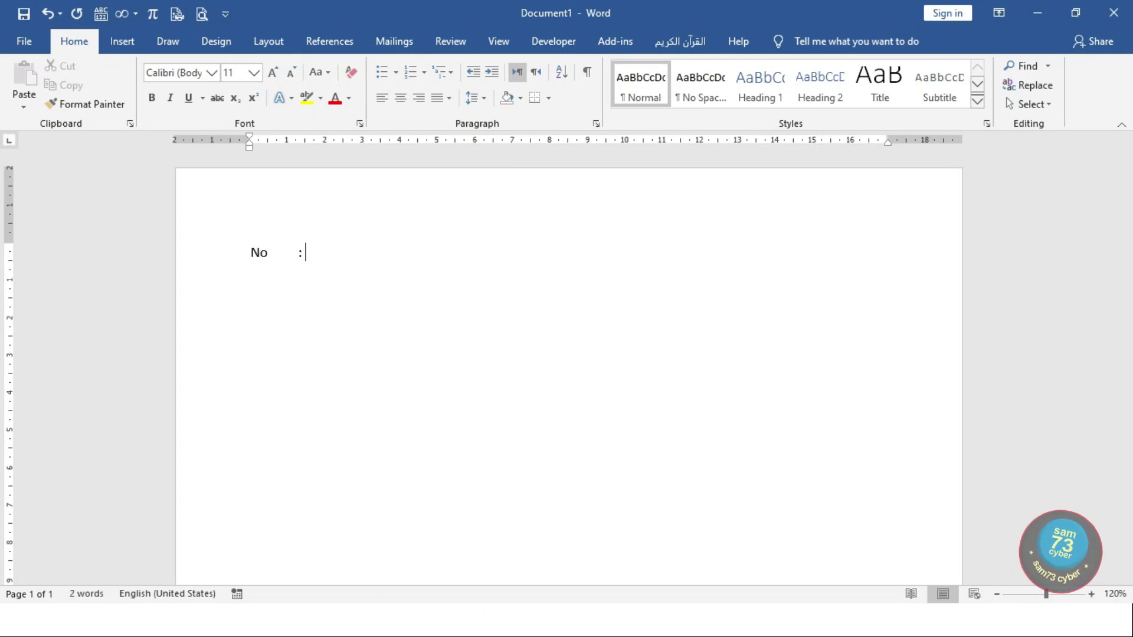
{"action": "key", "text": "Return"}
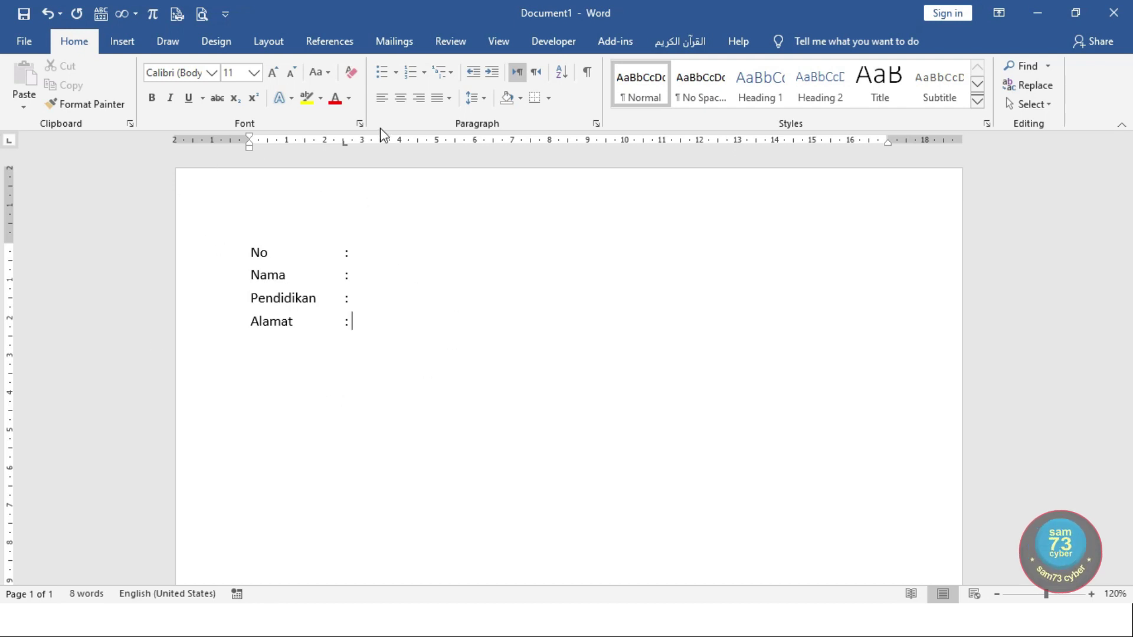
{"action": "key", "text": "alt+Tab"}
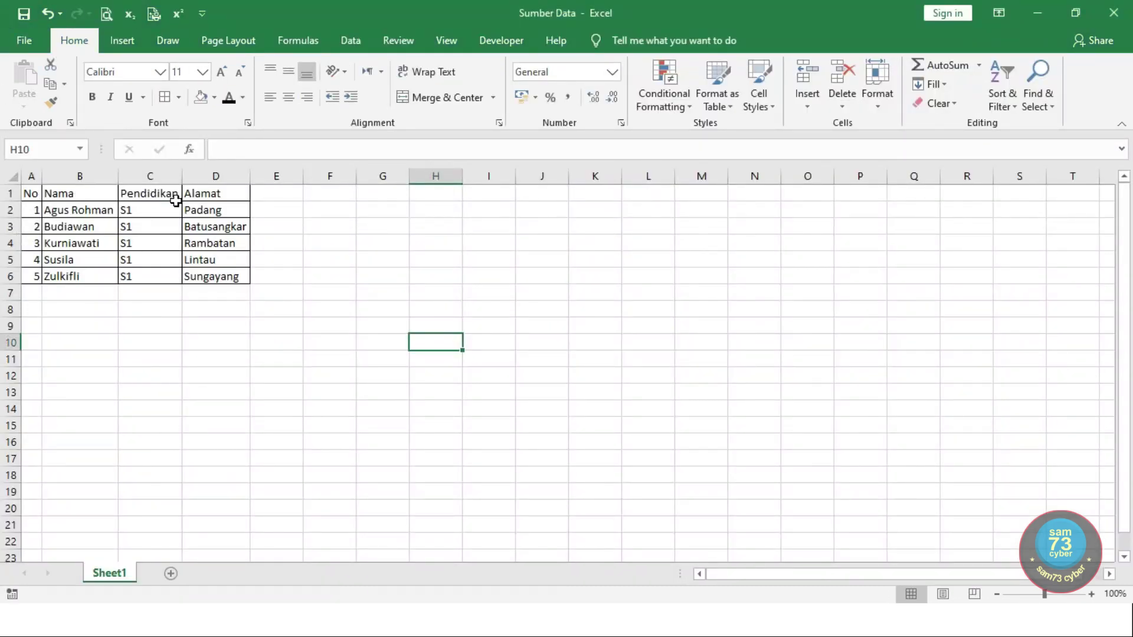
{"action": "key", "text": "alt+Tab"}
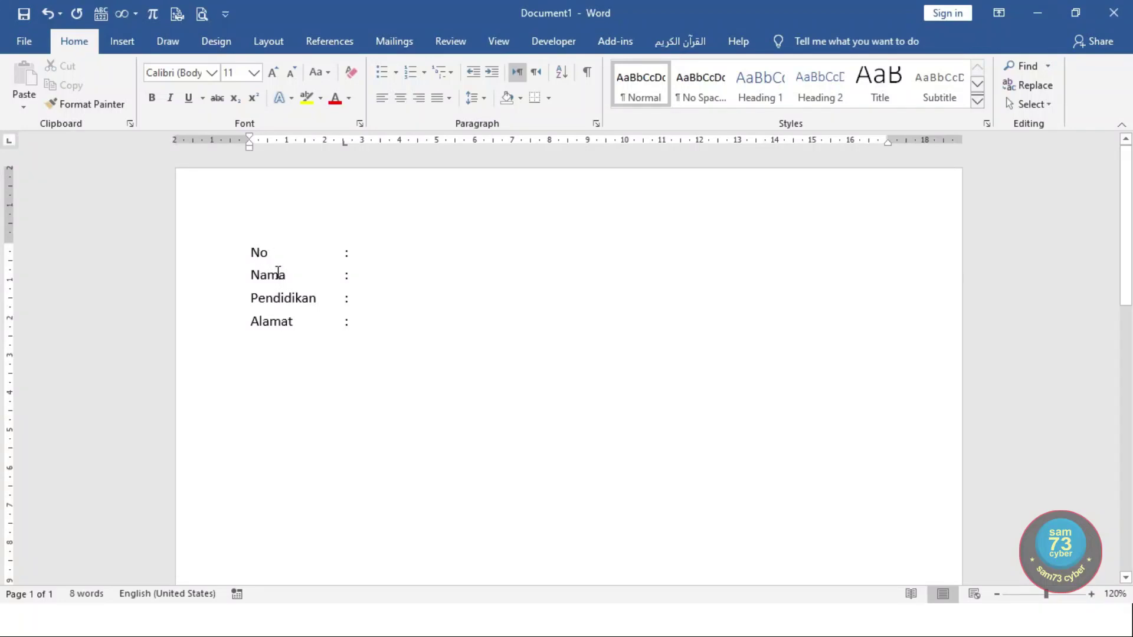
Select the existing list Sumber Data from Desktop > DATA PRAKTIK as mail merge recipients, using Sheet1$ with the first row as column headers.
{"action": "left_click", "coordinate": [395, 42]}
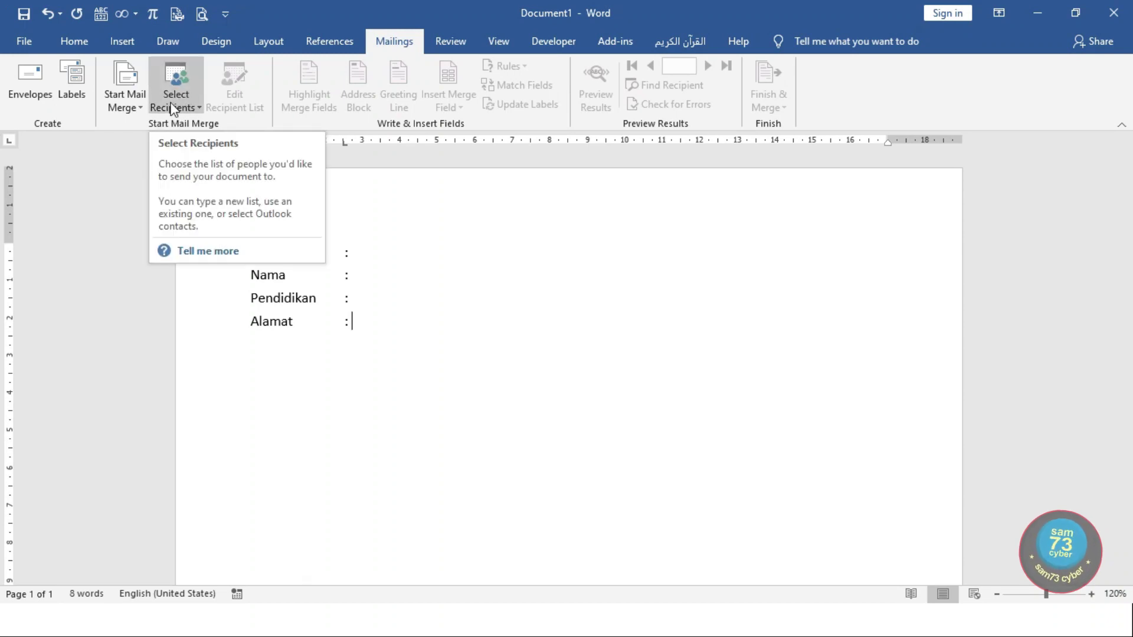
{"action": "left_click", "coordinate": [173, 109]}
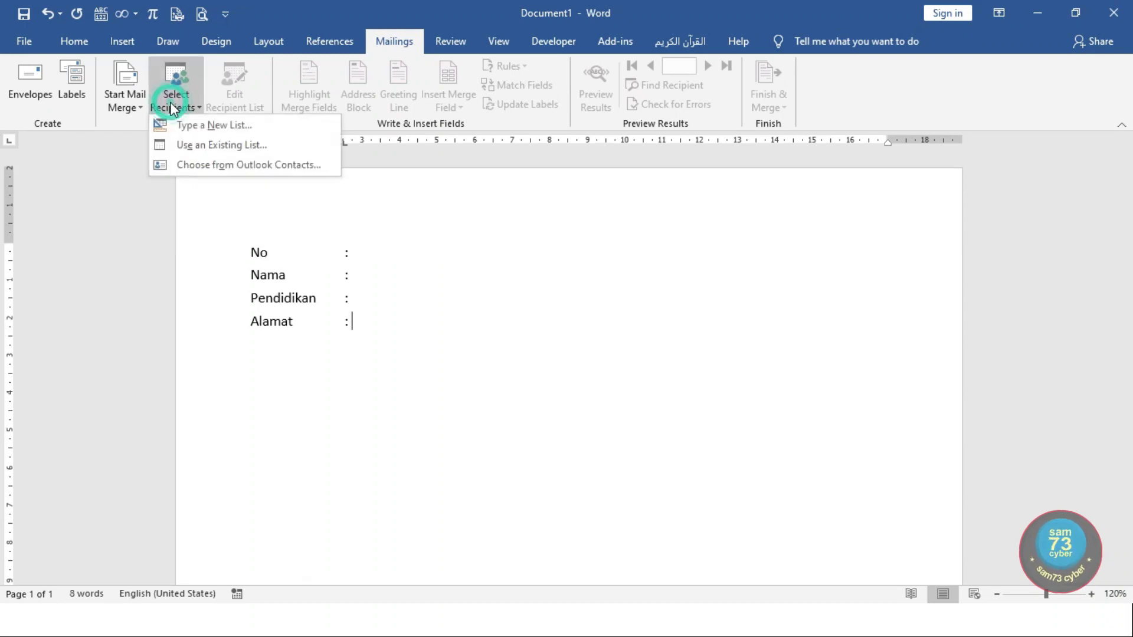
{"action": "left_click", "coordinate": [169, 151]}
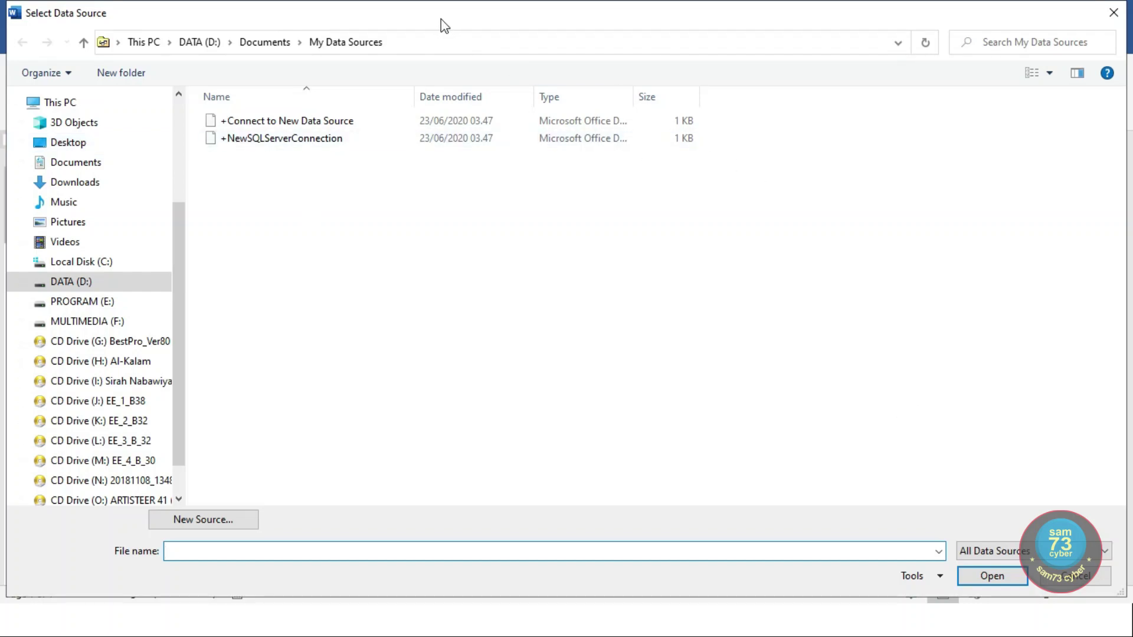
{"action": "double_click", "coordinate": [424, 23]}
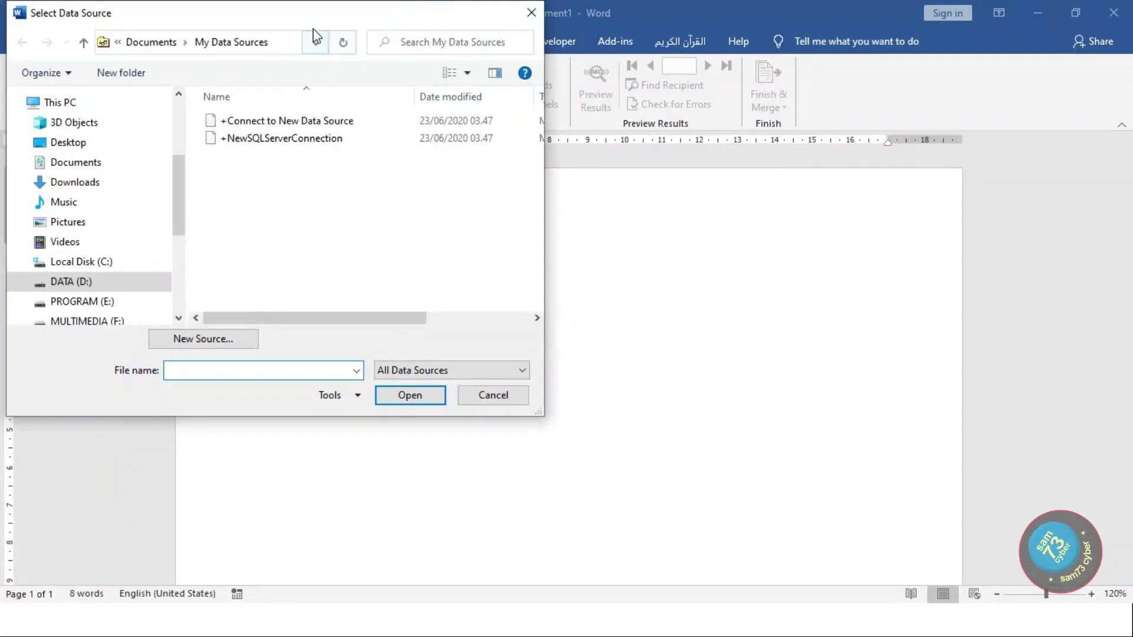
{"action": "left_click_drag", "start_coordinate": [316, 16], "coordinate": [670, 76]}
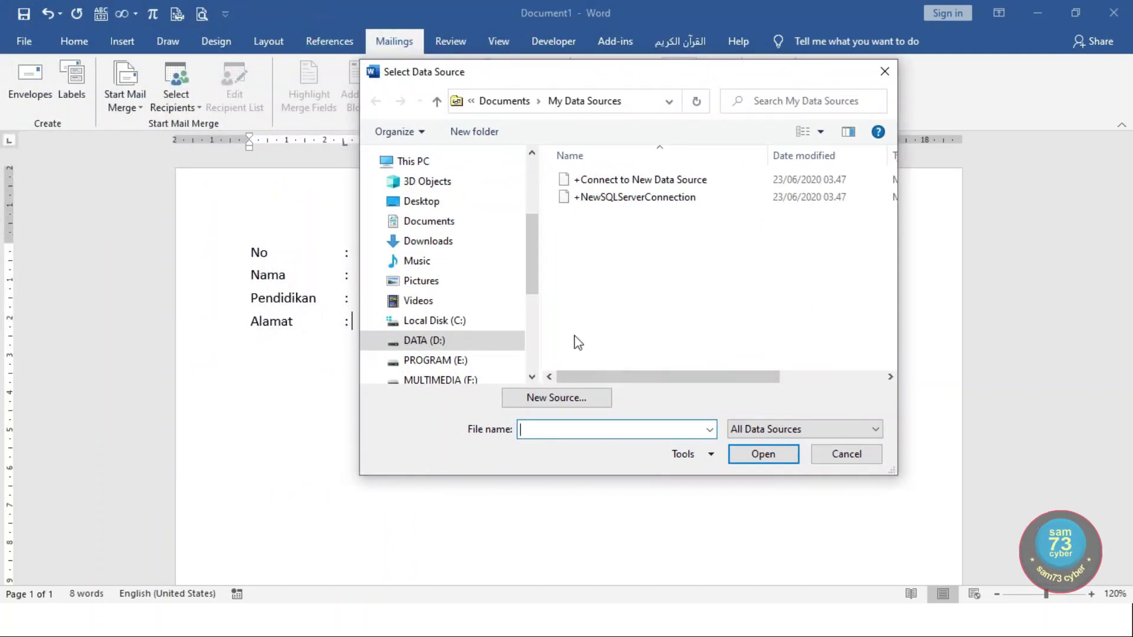
{"action": "left_click", "coordinate": [461, 203]}
{"action": "double_click", "coordinate": [594, 177]}
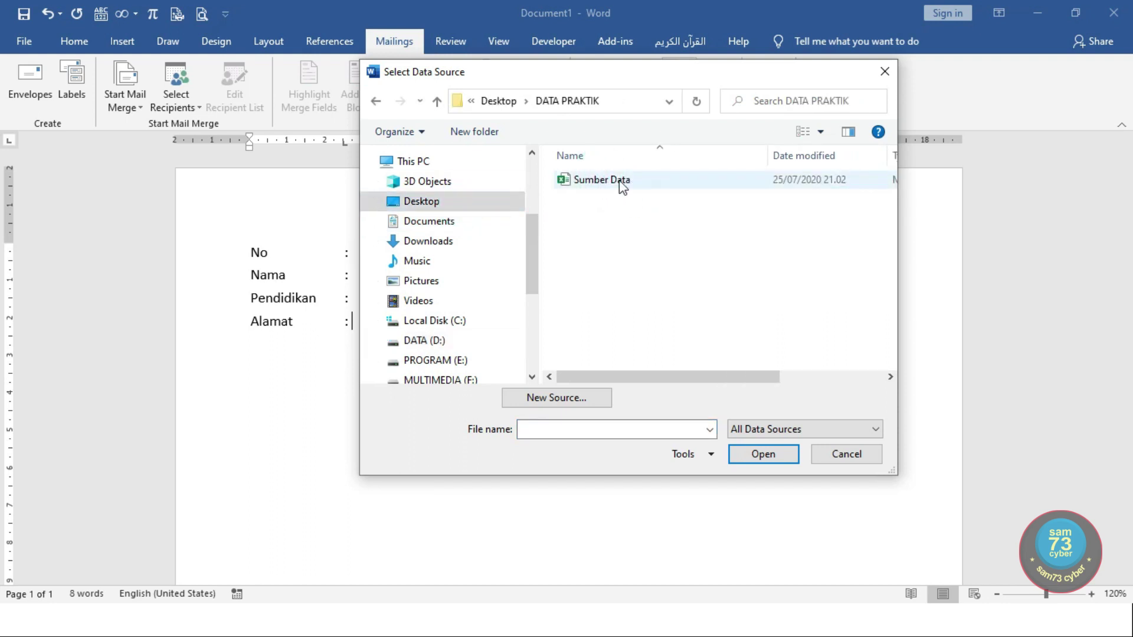
{"action": "left_click", "coordinate": [590, 179]}
{"action": "left_click", "coordinate": [768, 461]}
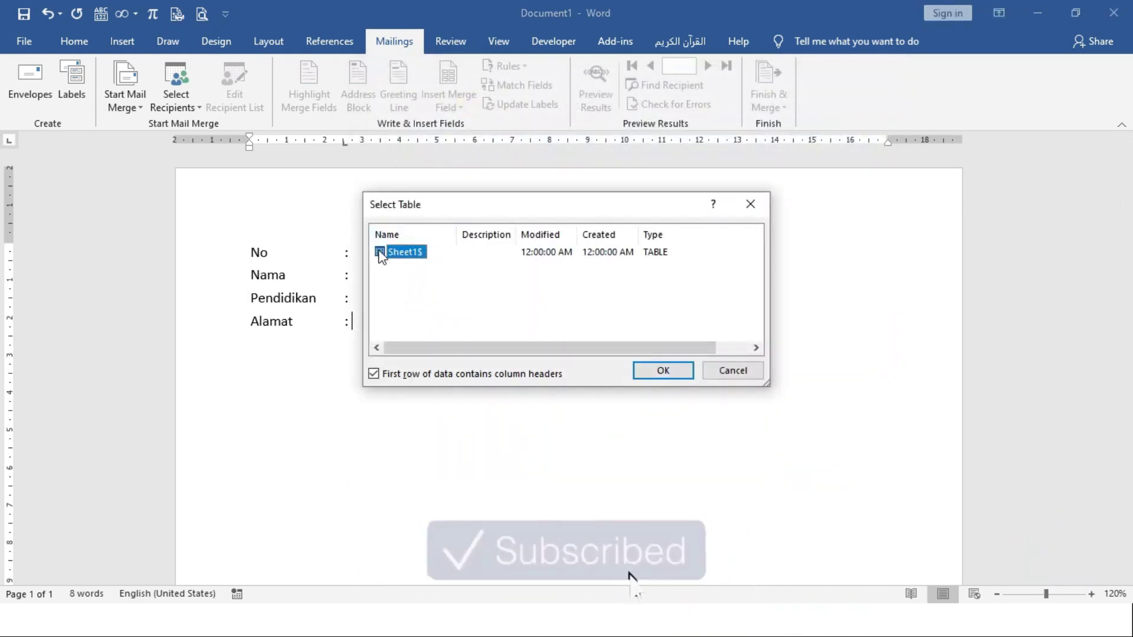
{"action": "left_click", "coordinate": [663, 371]}
{"action": "key", "text": "Up"}
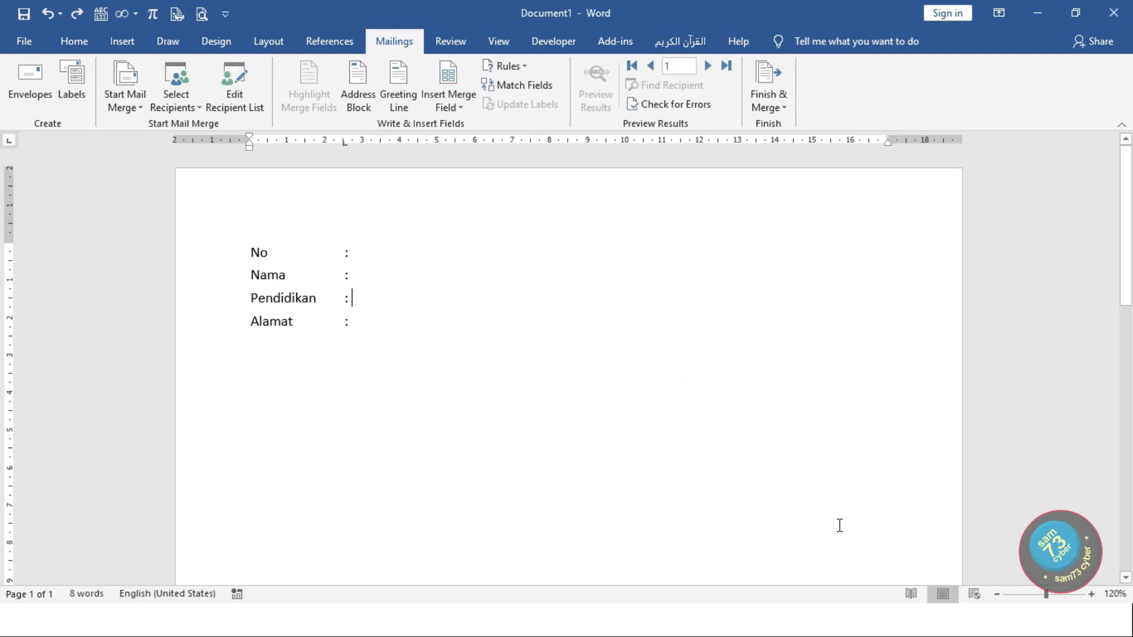
Insert the No and Nama merge fields after the colons on their matching lines.
{"action": "left_click", "coordinate": [370, 249]}
{"action": "left_click", "coordinate": [360, 271]}
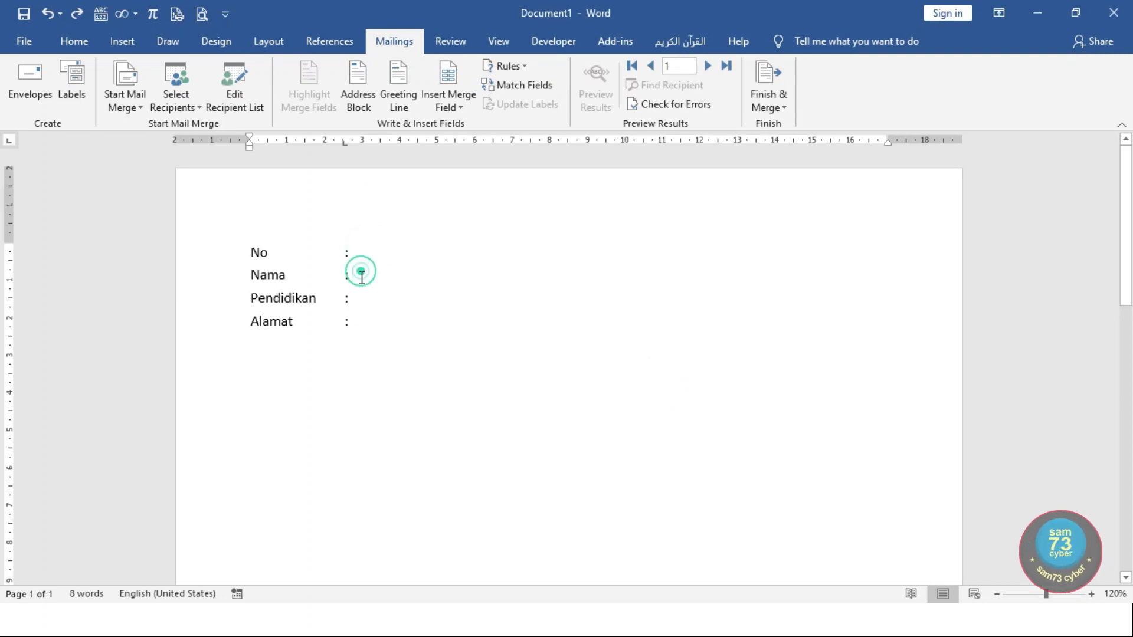
{"action": "left_click", "coordinate": [359, 250]}
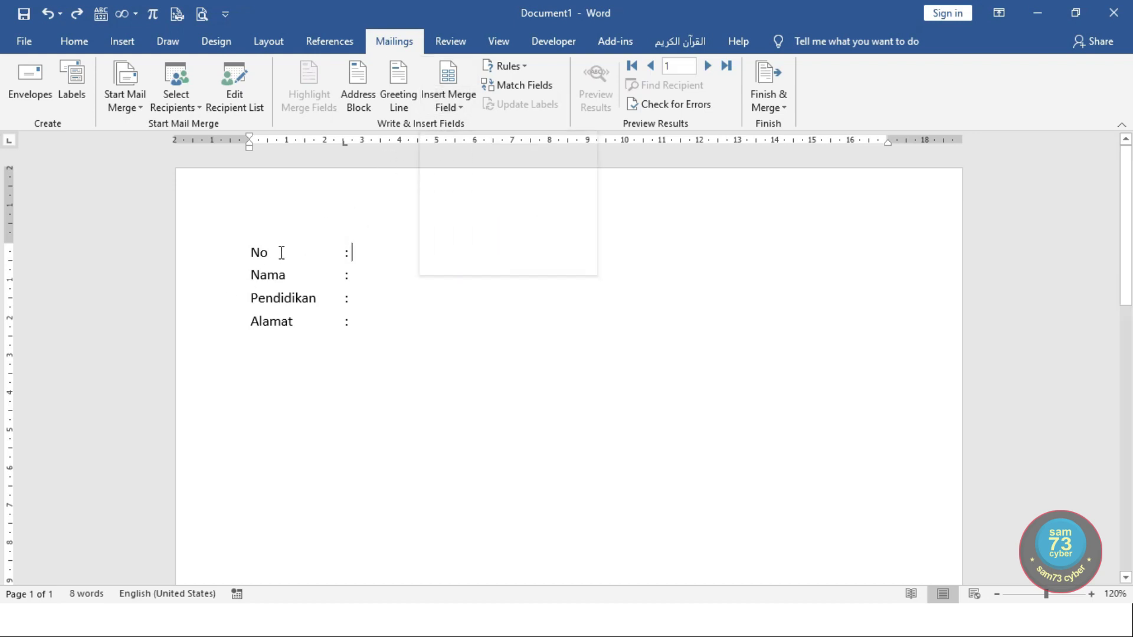
{"action": "left_click", "coordinate": [444, 109]}
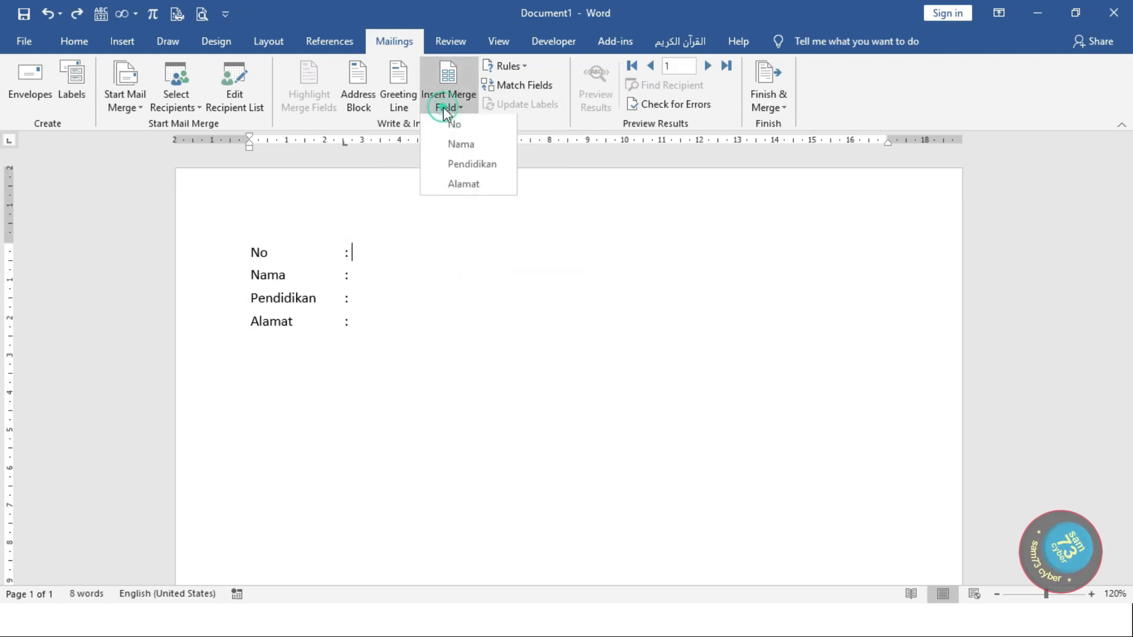
{"action": "left_click", "coordinate": [475, 131]}
{"action": "left_click", "coordinate": [357, 275]}
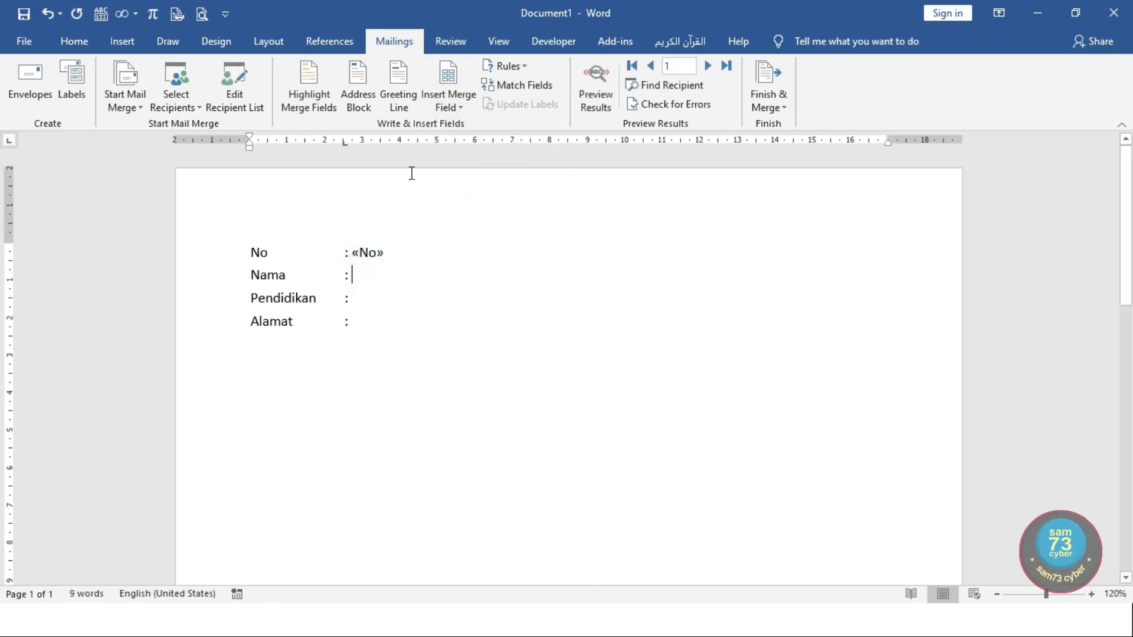
{"action": "left_click", "coordinate": [456, 107]}
{"action": "left_click", "coordinate": [469, 146]}
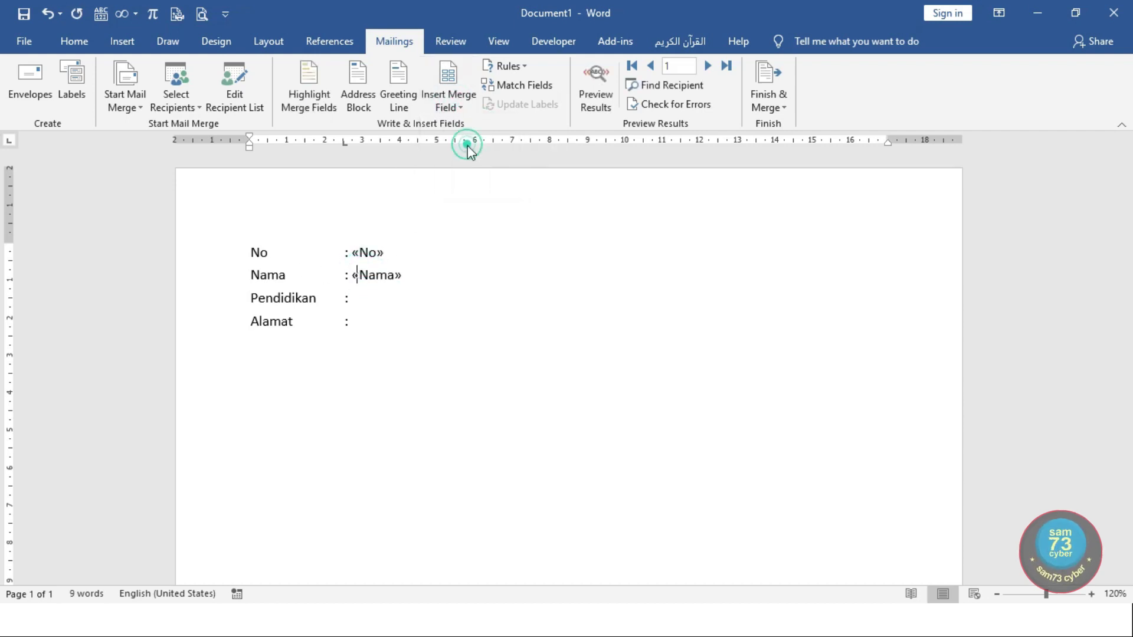
Insert the Pendidikan and Alamat merge fields after the colons on their matching lines.
{"action": "left_click", "coordinate": [367, 295]}
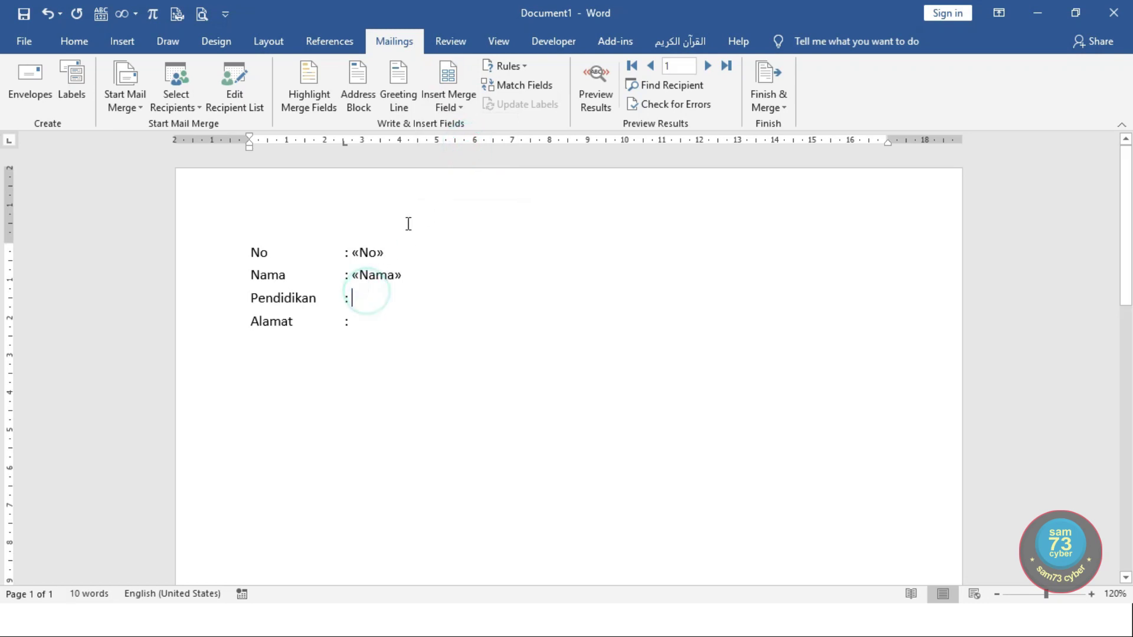
{"action": "left_click", "coordinate": [445, 99]}
{"action": "left_click", "coordinate": [467, 165]}
{"action": "key", "text": "Down"}
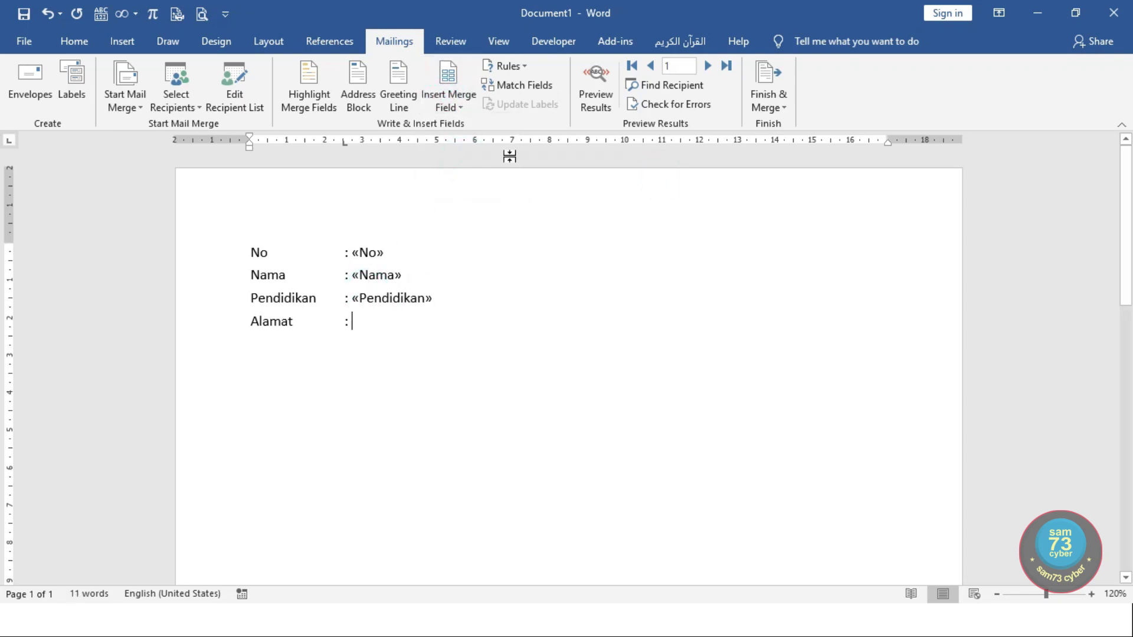
{"action": "left_click", "coordinate": [463, 112]}
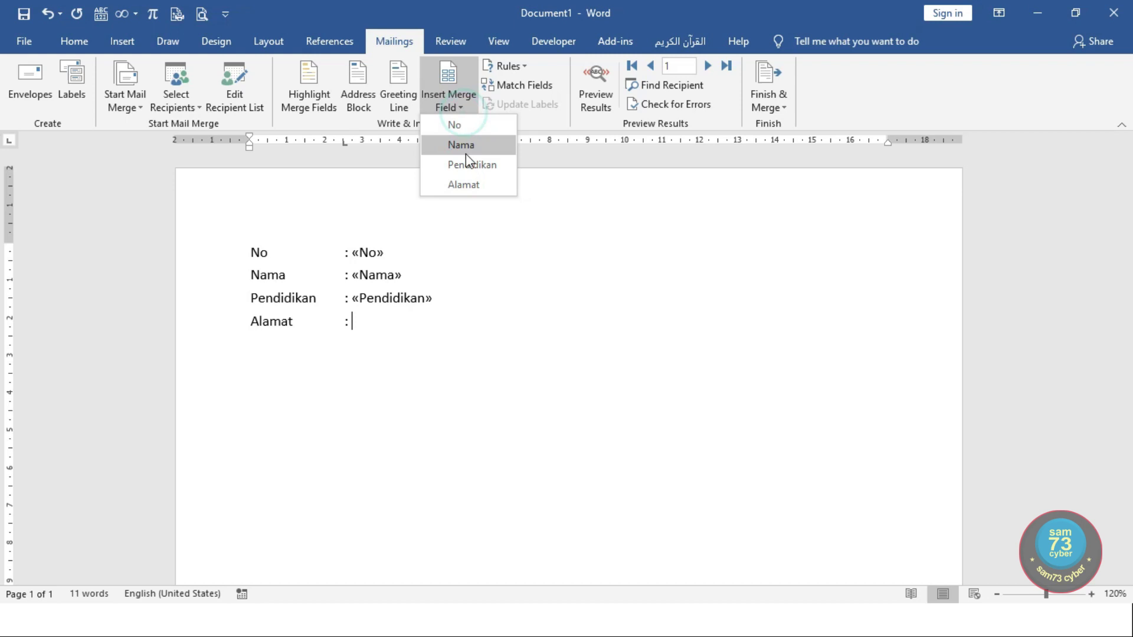
{"action": "left_click", "coordinate": [469, 187]}
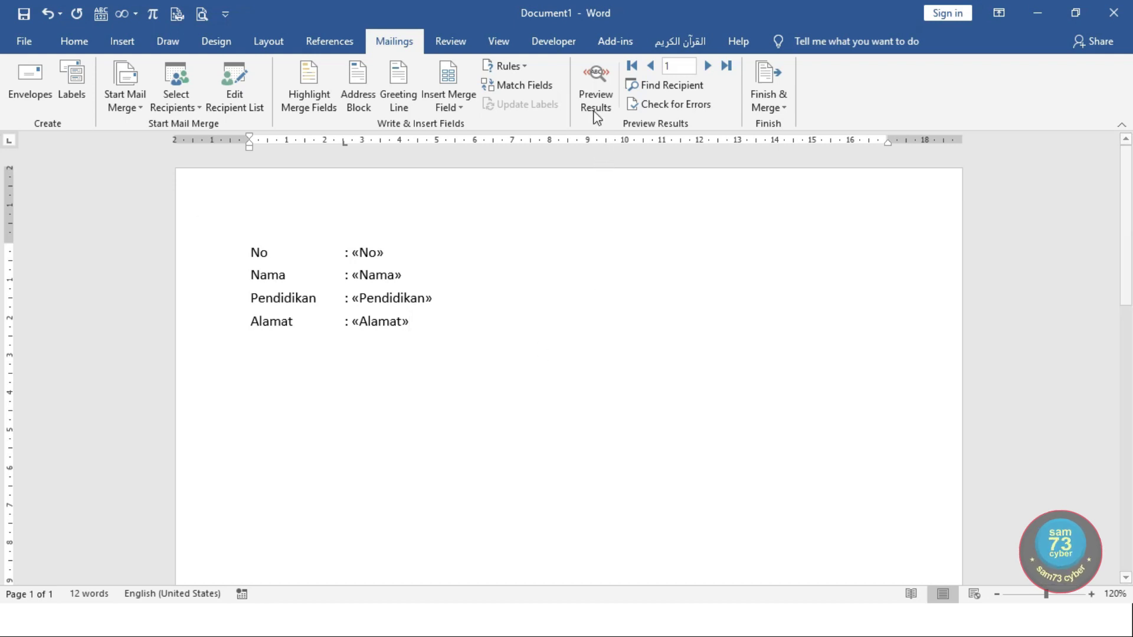
Preview the merge results and page through the recipients from record 1 to record 5.
{"action": "left_click", "coordinate": [603, 90]}
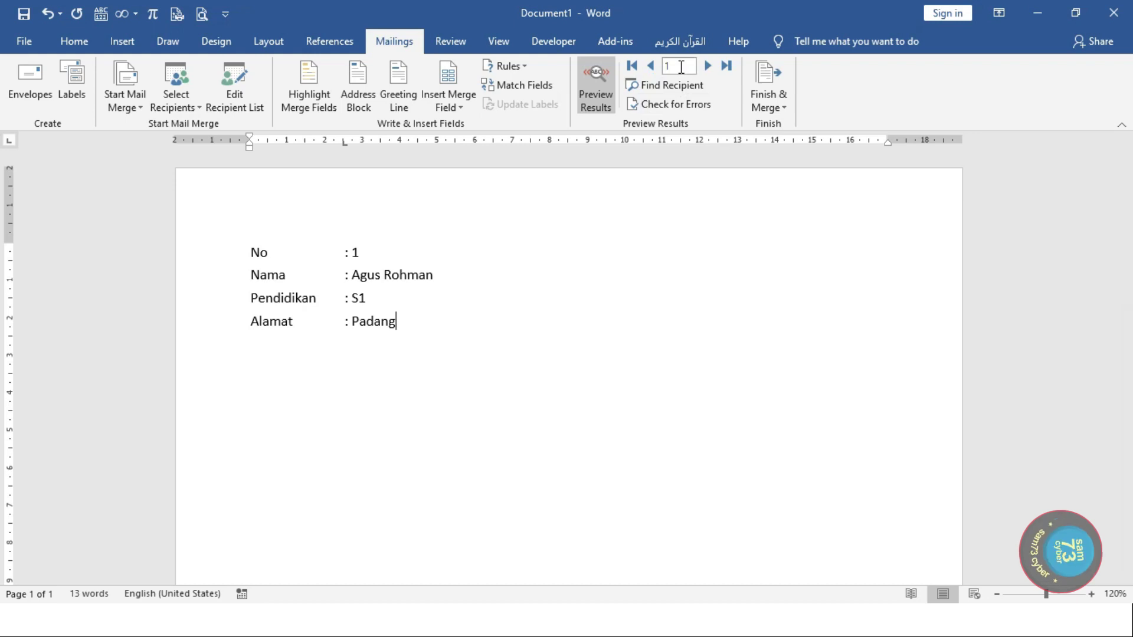
{"action": "left_click", "coordinate": [708, 66]}
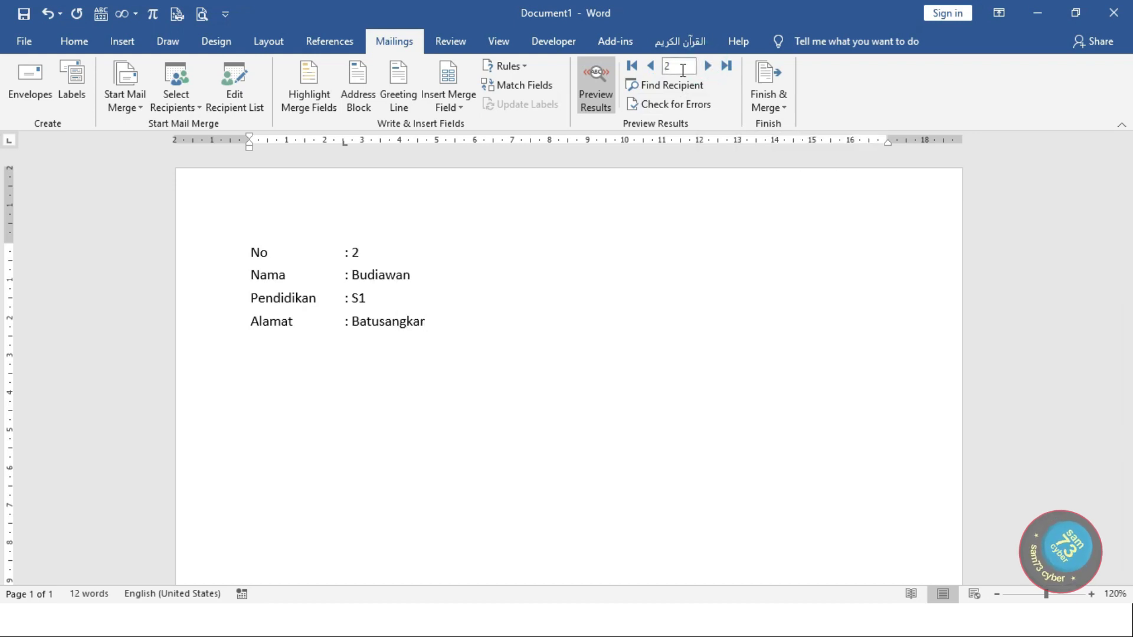
{"action": "left_click", "coordinate": [708, 66]}
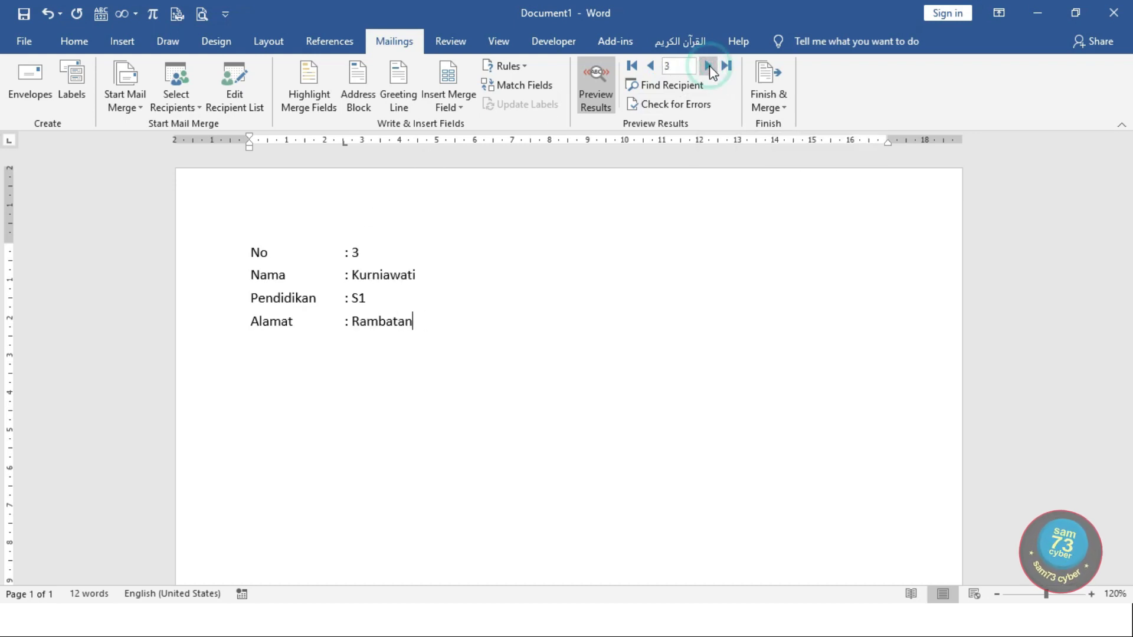
{"action": "left_click", "coordinate": [709, 65]}
{"action": "left_click", "coordinate": [708, 65]}
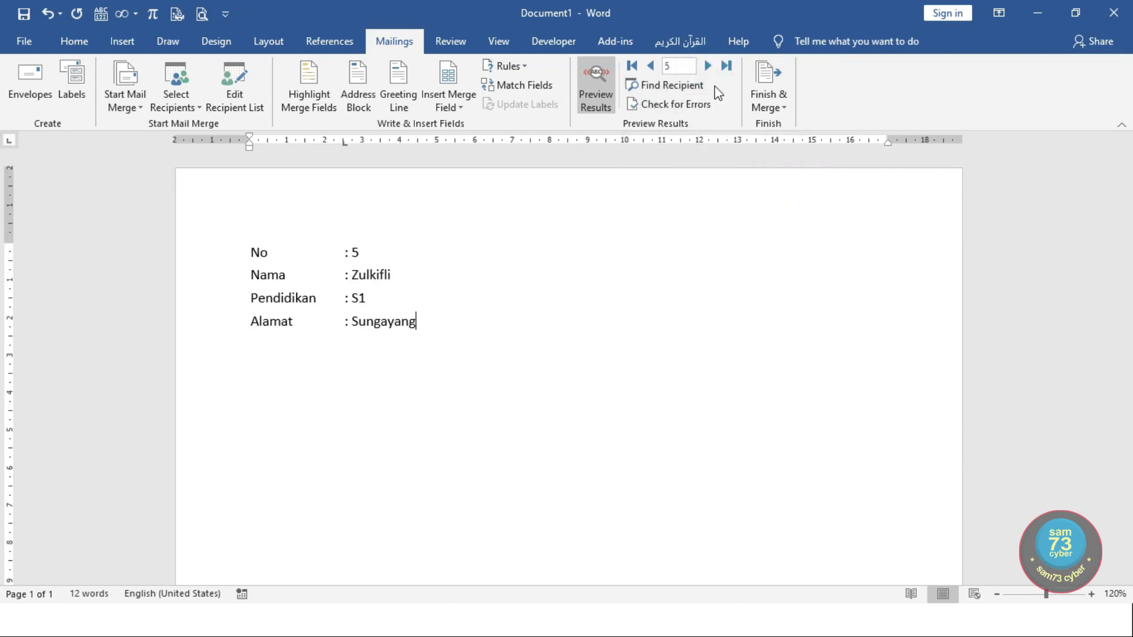
Search all fields of the recipient list for a recipient's first name.
{"action": "left_click", "coordinate": [680, 86]}
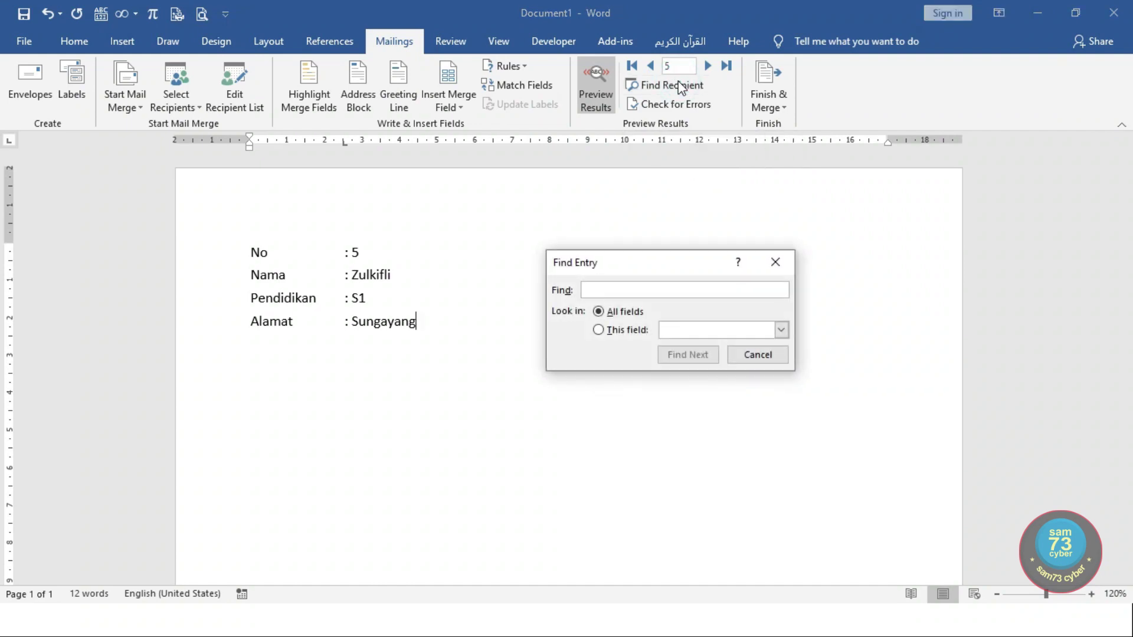
{"action": "type", "text": "Agus"}
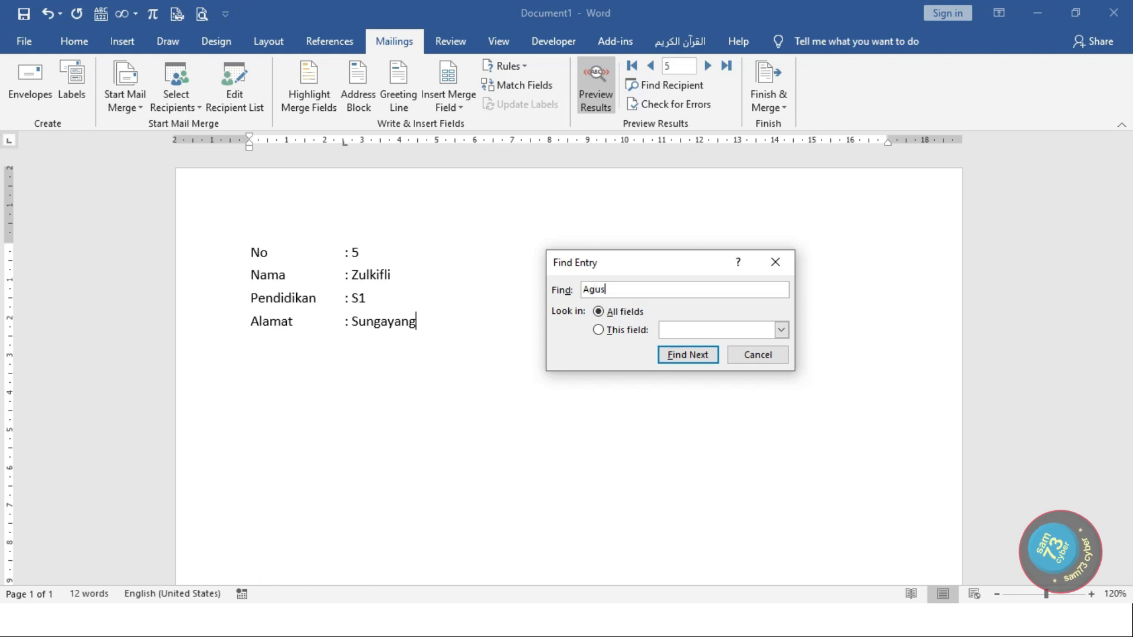
{"action": "left_click", "coordinate": [690, 359]}
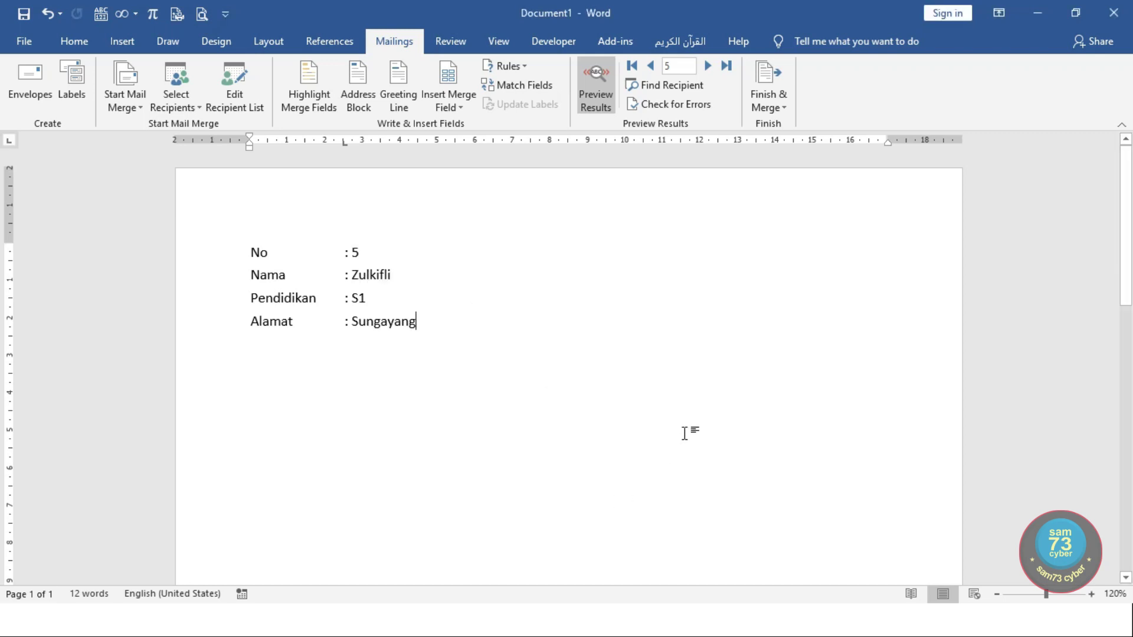
Finish the merge by generating editable individual documents for all records.
{"action": "left_click", "coordinate": [776, 97]}
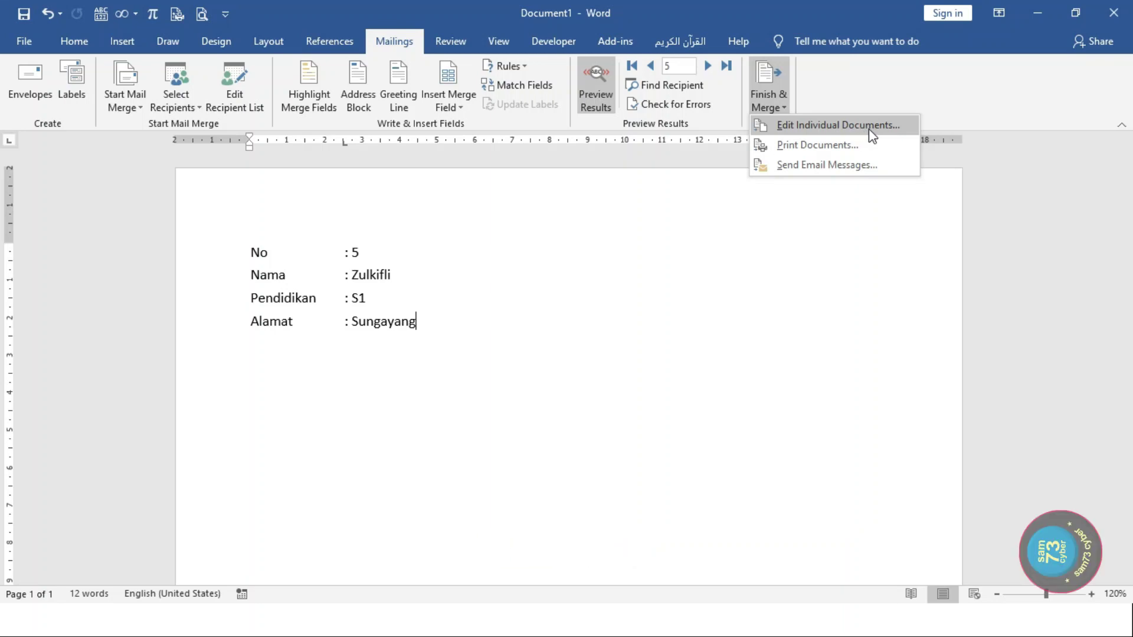
{"action": "left_click", "coordinate": [834, 128]}
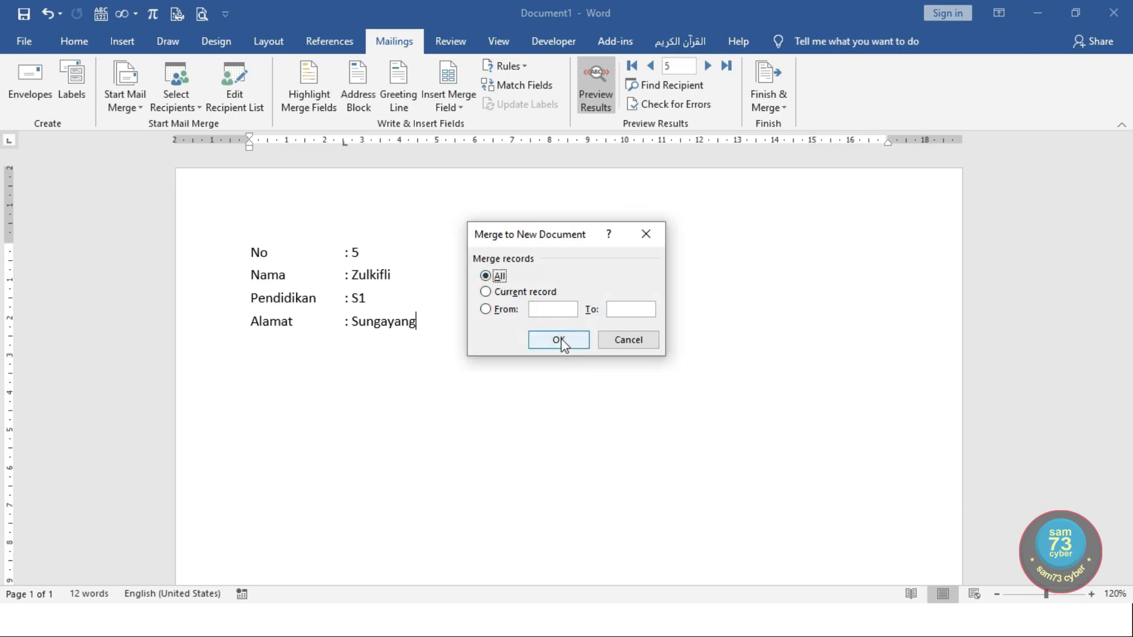
{"action": "left_click", "coordinate": [558, 340]}
Review the pages of the merged Letters1 document and return to the first record.
{"action": "scroll", "coordinate": [696, 271], "scroll_direction": "down", "scroll_amount": 3}
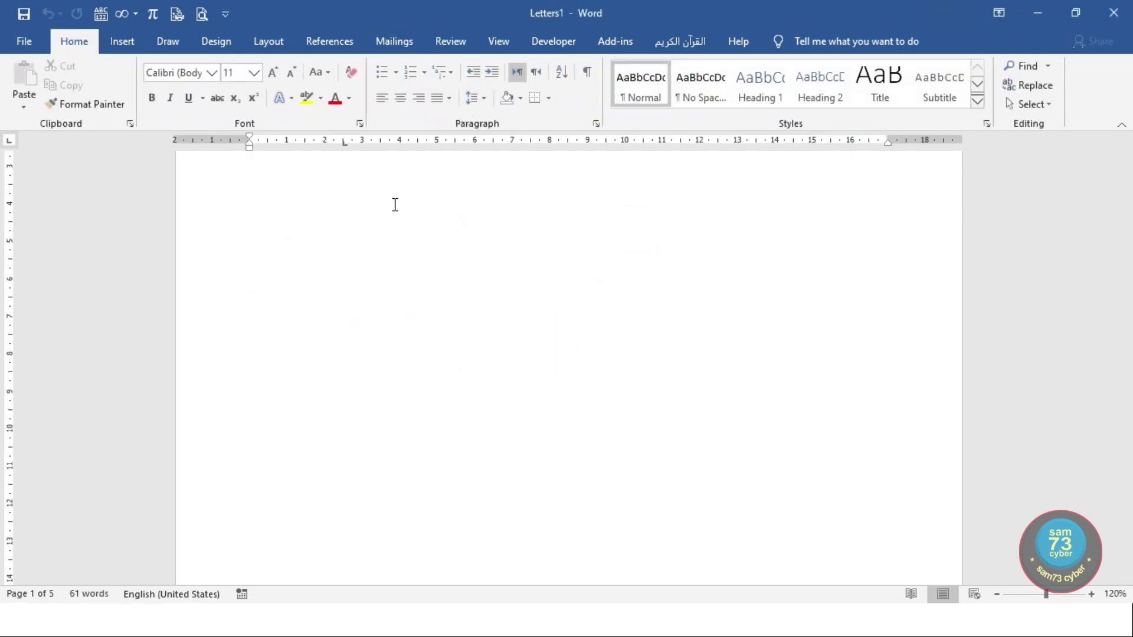
{"action": "scroll", "coordinate": [394, 205], "scroll_direction": "up", "scroll_amount": 3}
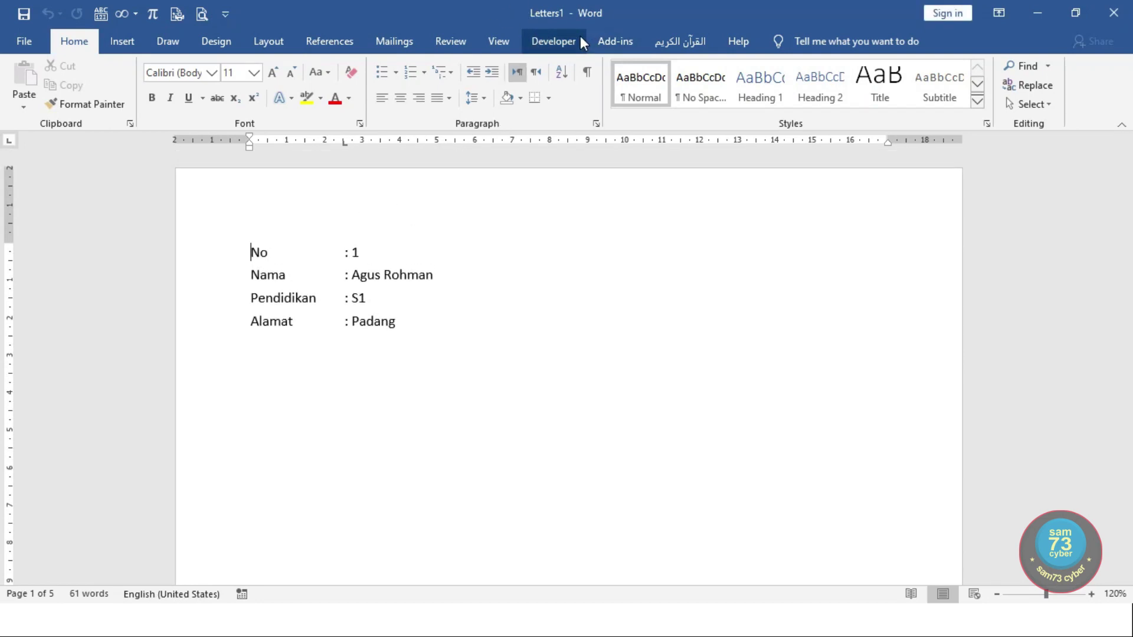
{"action": "scroll", "coordinate": [417, 292], "scroll_direction": "down", "scroll_amount": 15}
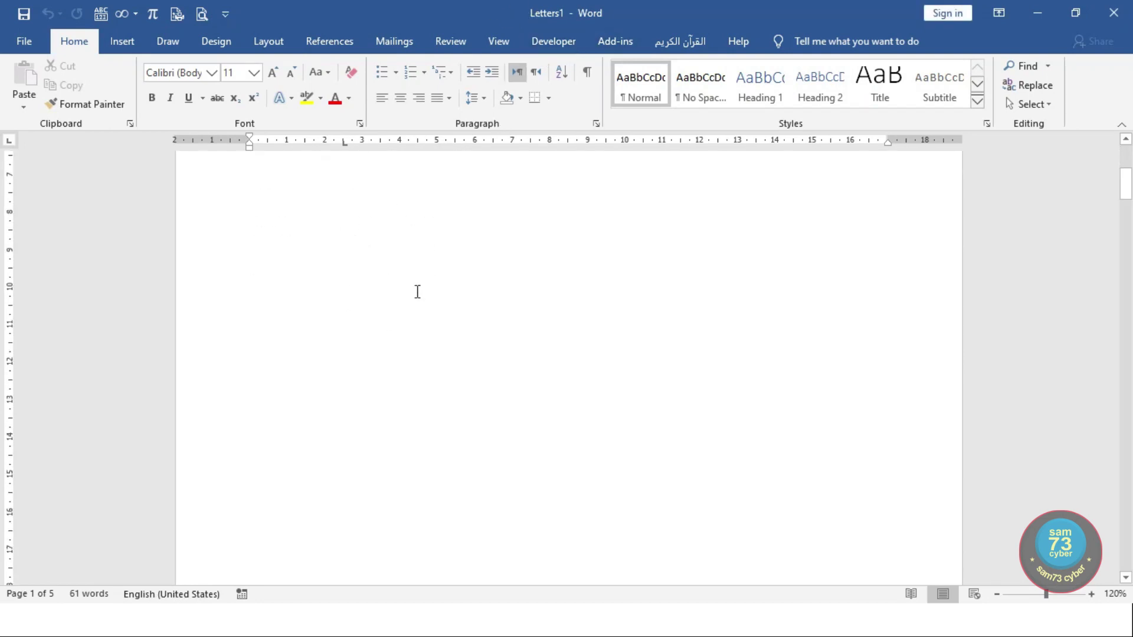
{"action": "scroll", "coordinate": [419, 292], "scroll_direction": "down", "scroll_amount": 20}
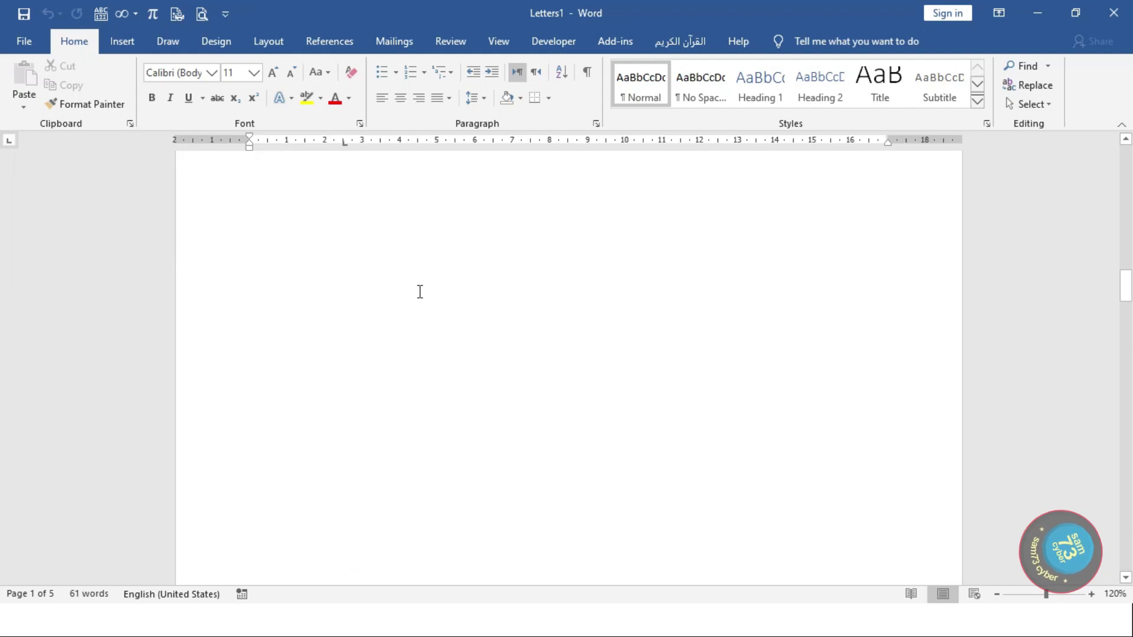
{"action": "scroll", "coordinate": [427, 313], "scroll_direction": "down", "scroll_amount": 20}
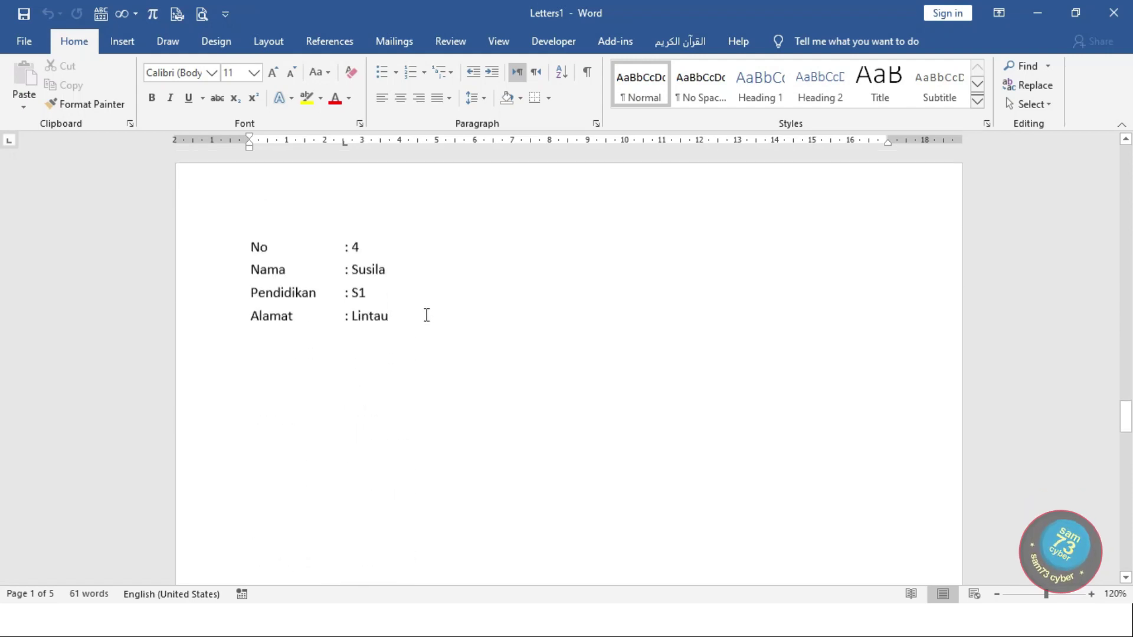
{"action": "scroll", "coordinate": [435, 317], "scroll_direction": "up", "scroll_amount": 6}
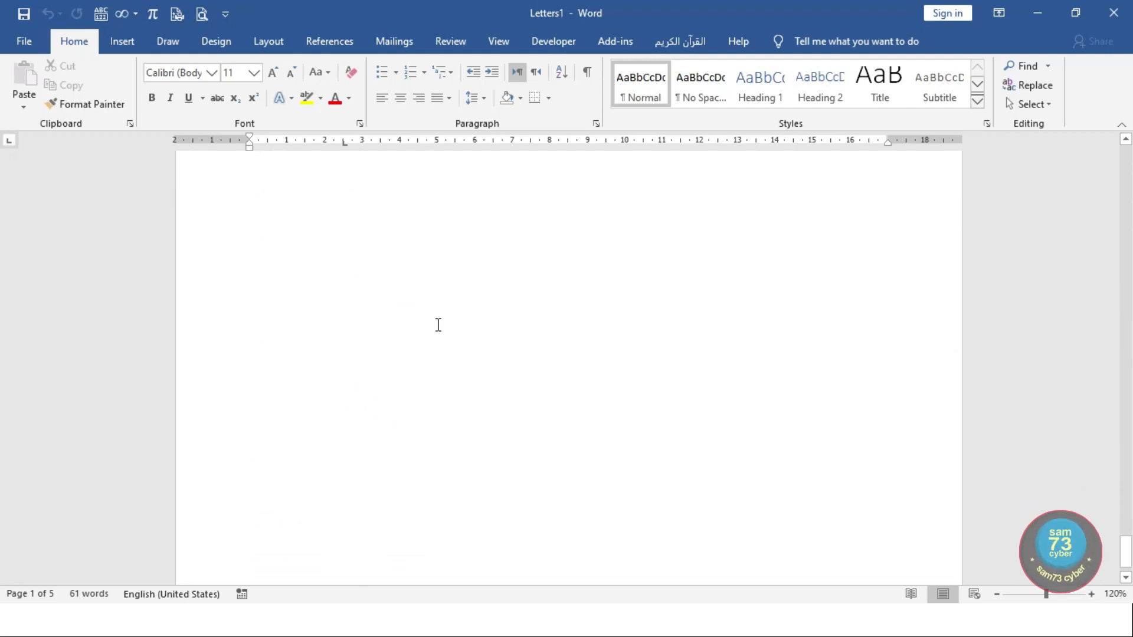
{"action": "scroll", "coordinate": [442, 325], "scroll_direction": "up", "scroll_amount": 5}
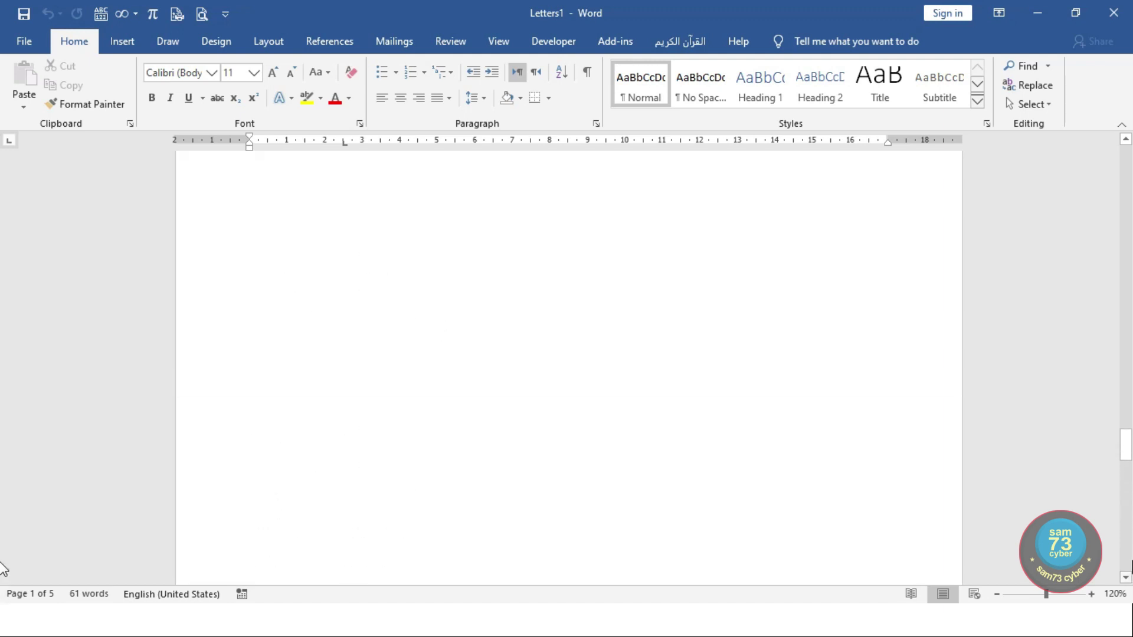
{"action": "left_click_drag", "start_coordinate": [1127, 451], "coordinate": [1117, 151]}
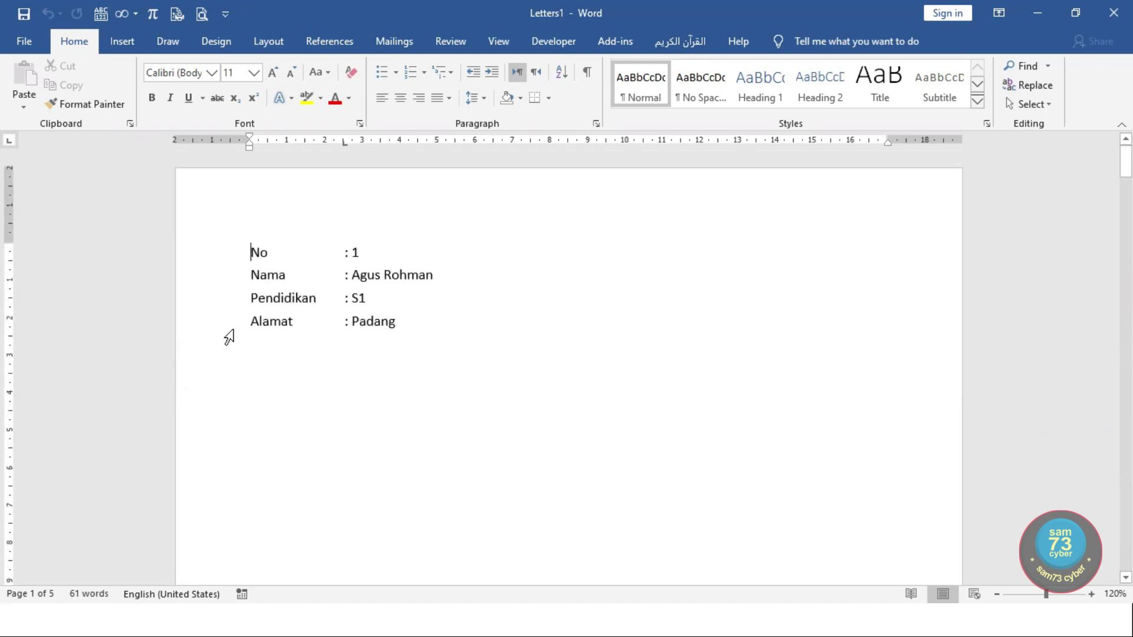